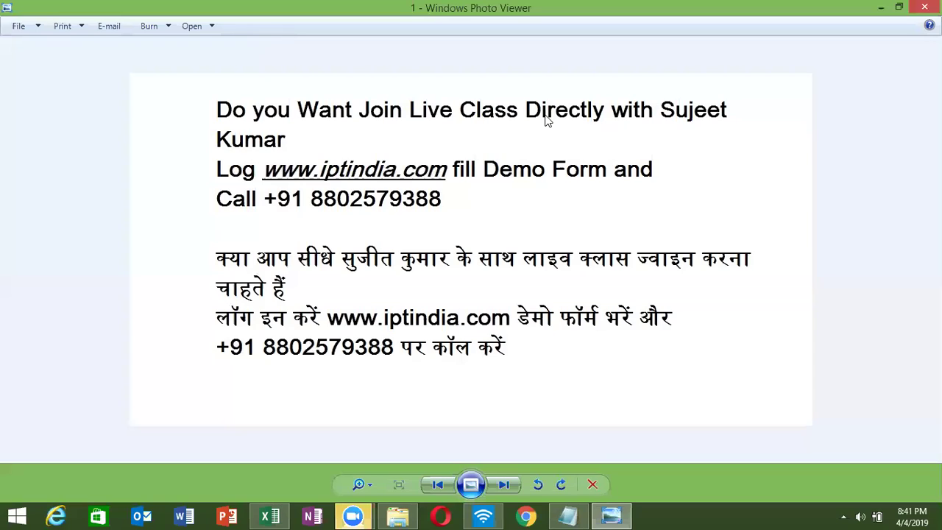
Step: Close the promotional images in Photo Viewer and the Photo folder, then return to Excel
{"action": "left_click", "coordinate": [504, 484]}
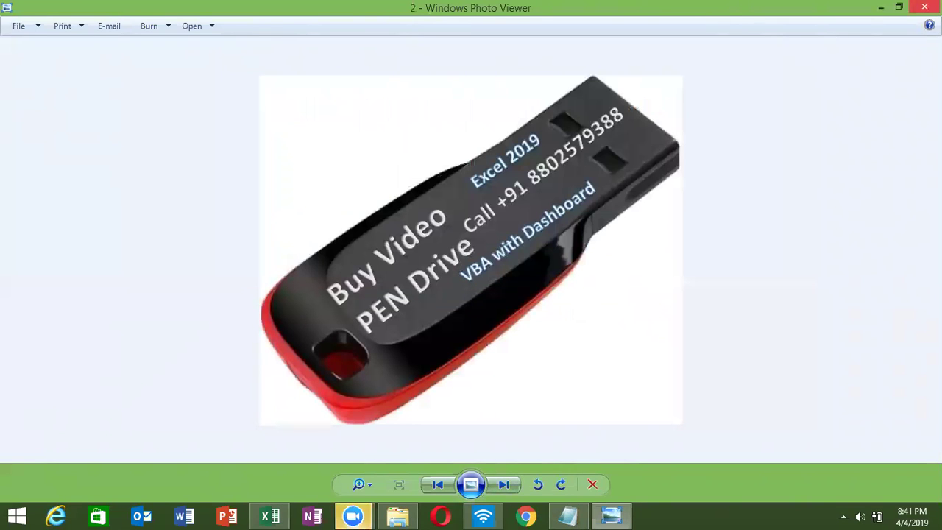
{"action": "left_click", "coordinate": [924, 6]}
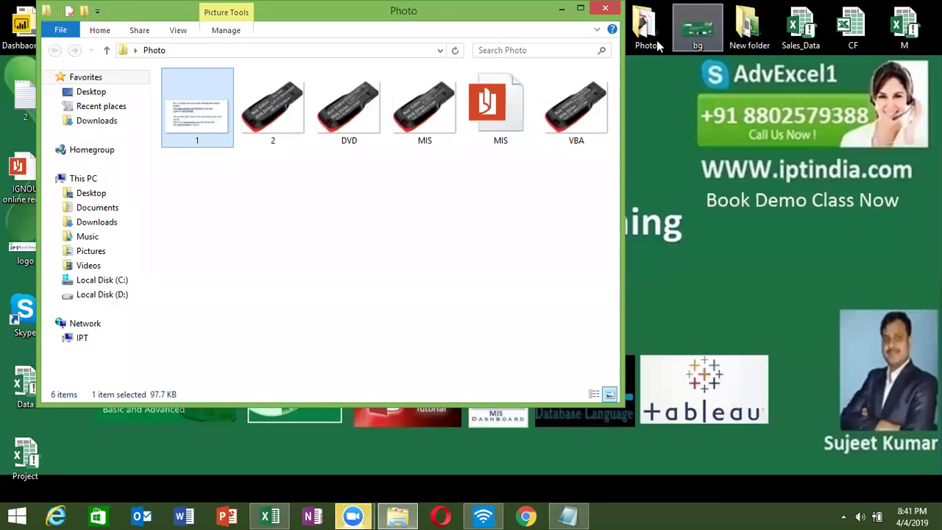
{"action": "left_click", "coordinate": [602, 9]}
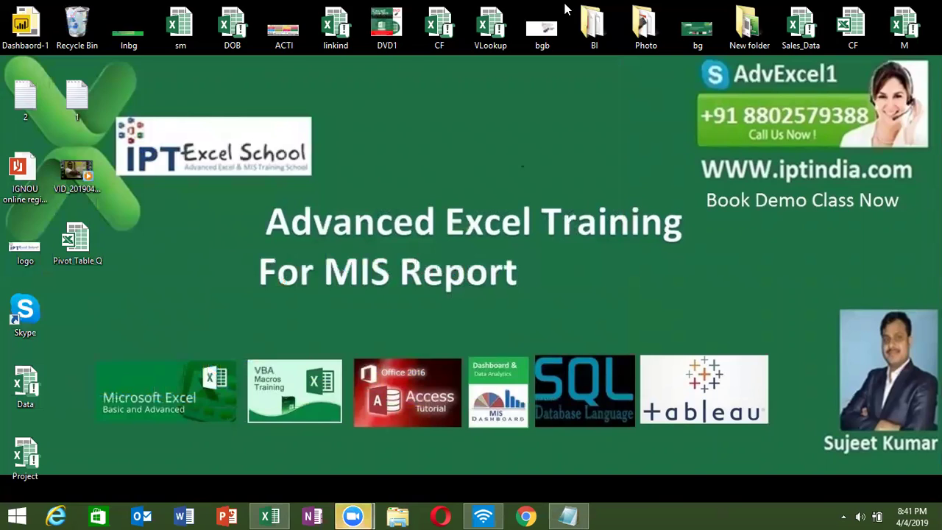
{"action": "left_click", "coordinate": [273, 515]}
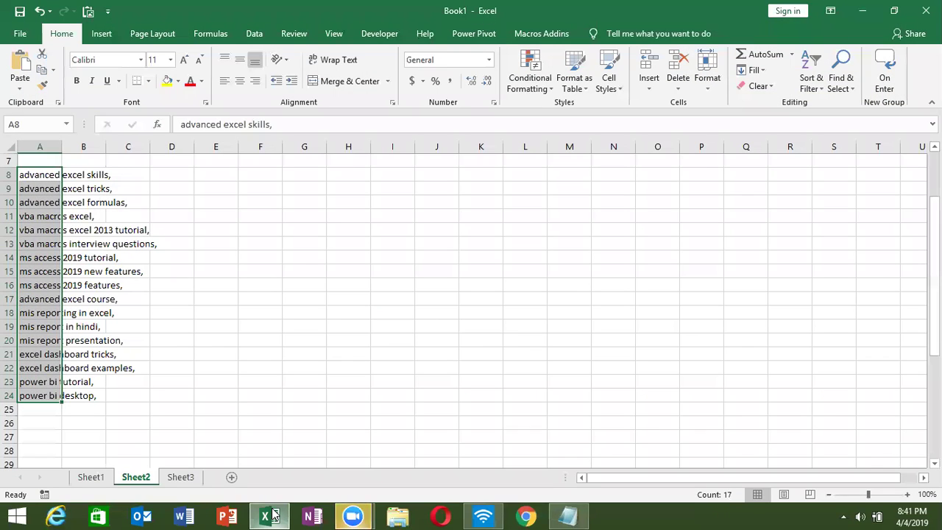
Step: Switch to the blank Book2 workbook and move the cursor to cell B3
{"action": "left_click", "coordinate": [273, 515]}
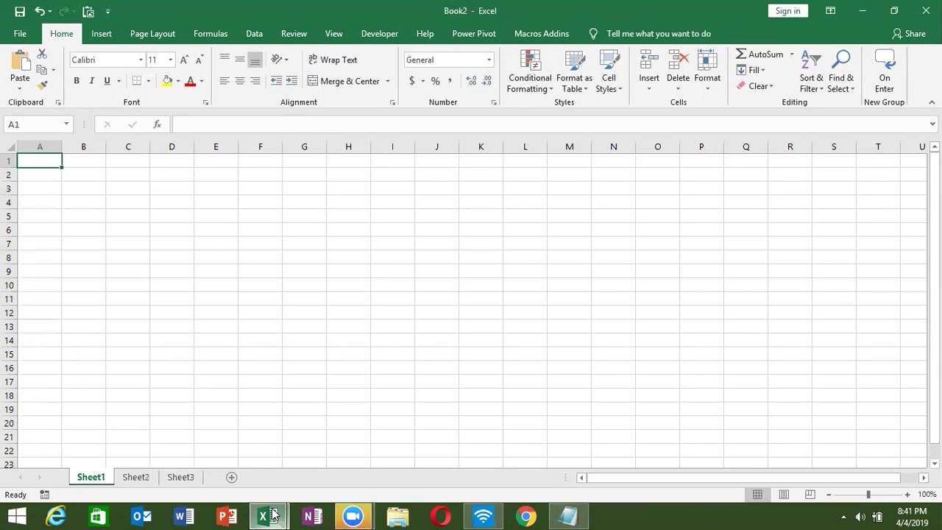
{"action": "key", "text": "Down"}
{"action": "key", "text": "Down"}
{"action": "key", "text": "Down"}
{"action": "key", "text": "Right"}
{"action": "key", "text": "Right"}
{"action": "key", "text": "Up"}
{"action": "key", "text": "Left"}
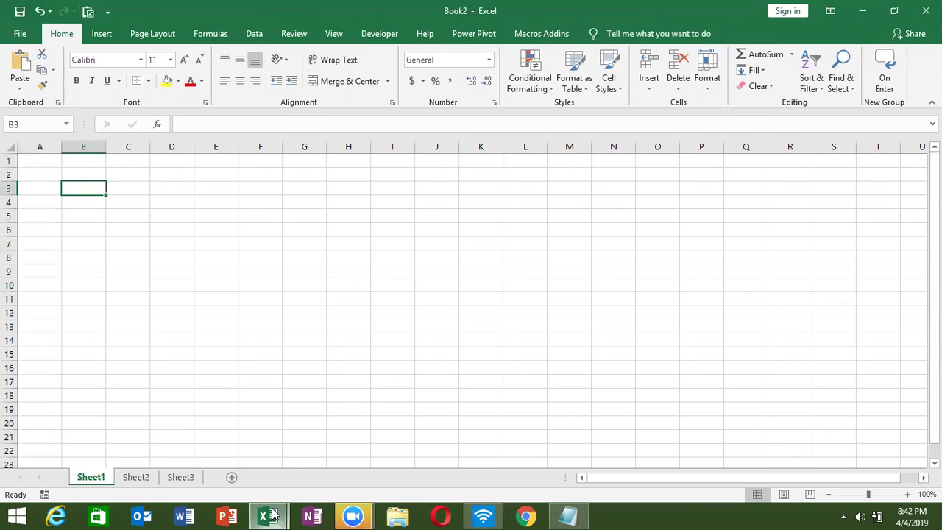
Step: Enter 10:00 in B3 and 10:00 PM in B4, checking each stored time
{"action": "type", "text": "10:0"}
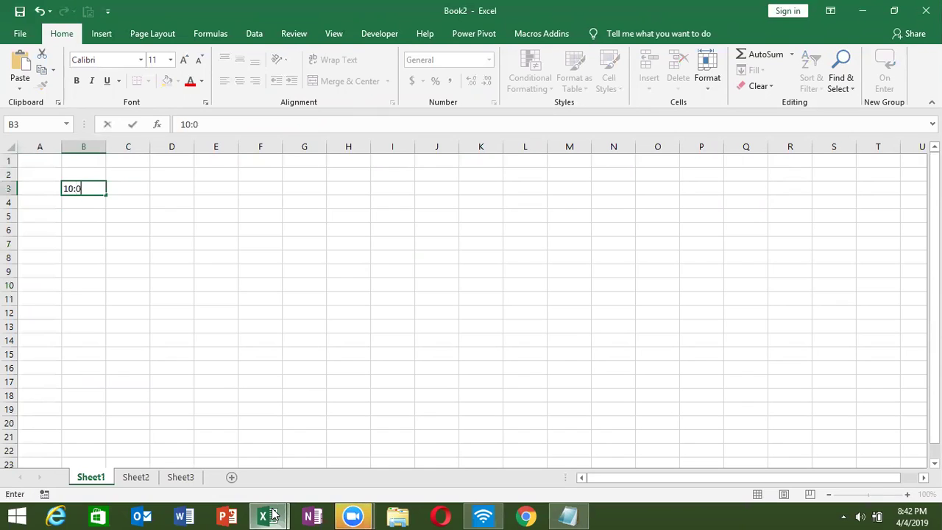
{"action": "type", "text": "0"}
{"action": "key", "text": "Return"}
{"action": "key", "text": "Up"}
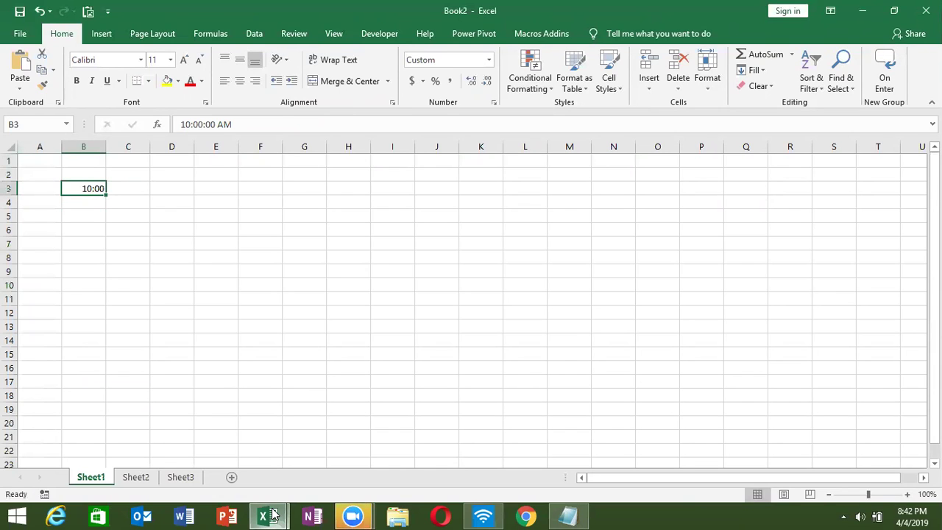
{"action": "key", "text": "Down"}
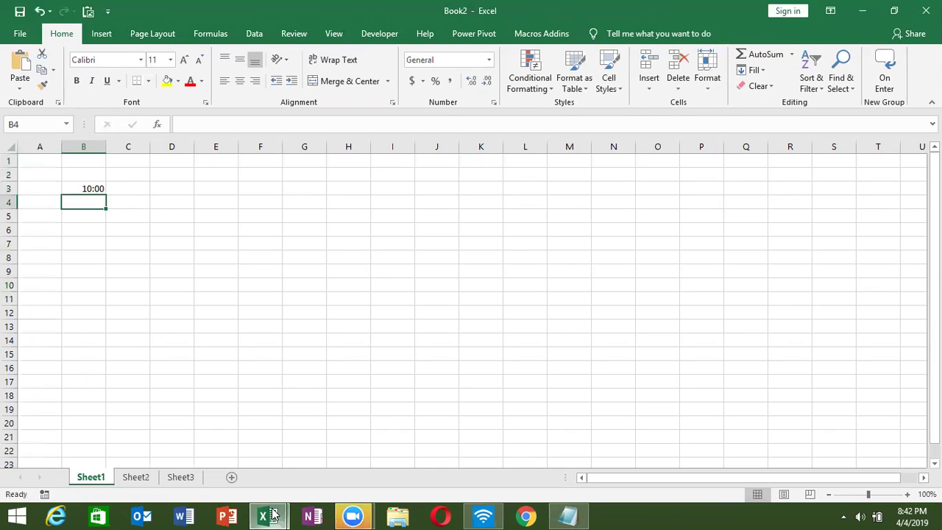
{"action": "type", "text": "10:00"}
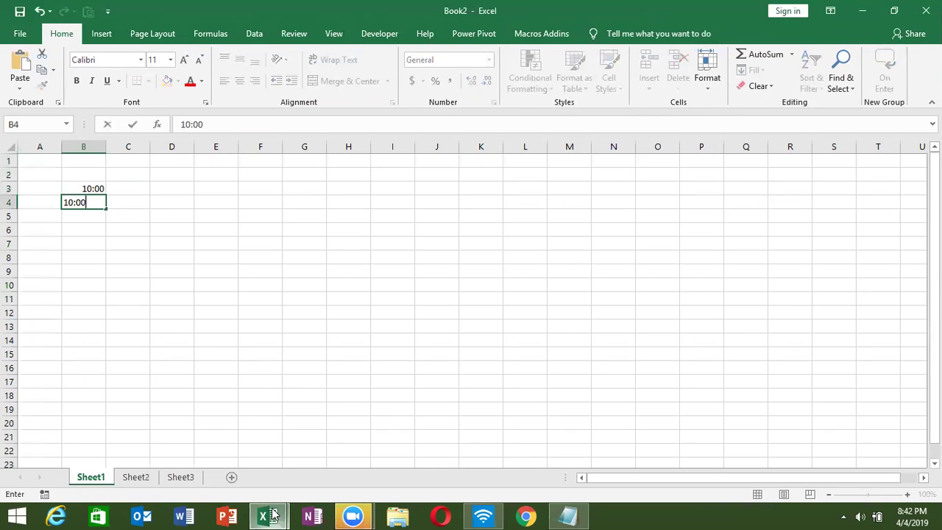
{"action": "type", "text": " PM"}
{"action": "key", "text": "Return"}
{"action": "key", "text": "Up"}
{"action": "key", "text": "Up"}
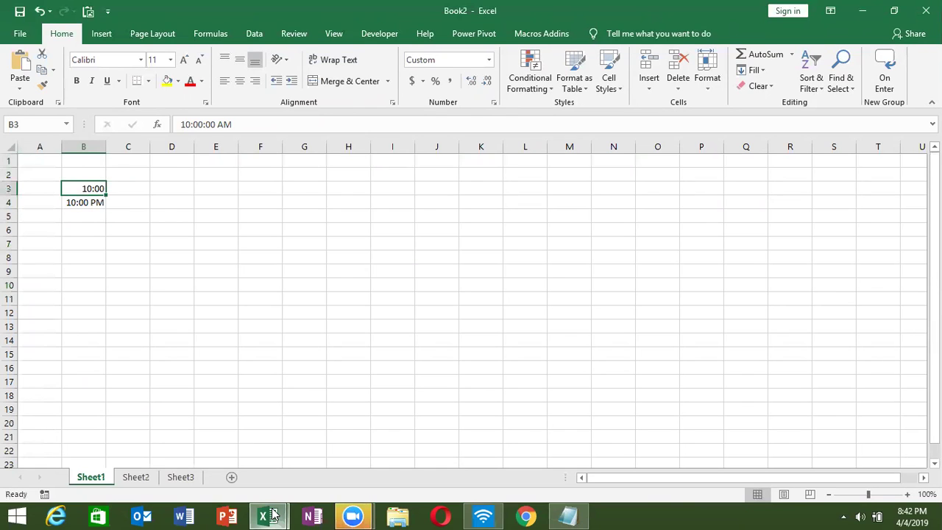
{"action": "key", "text": "Down"}
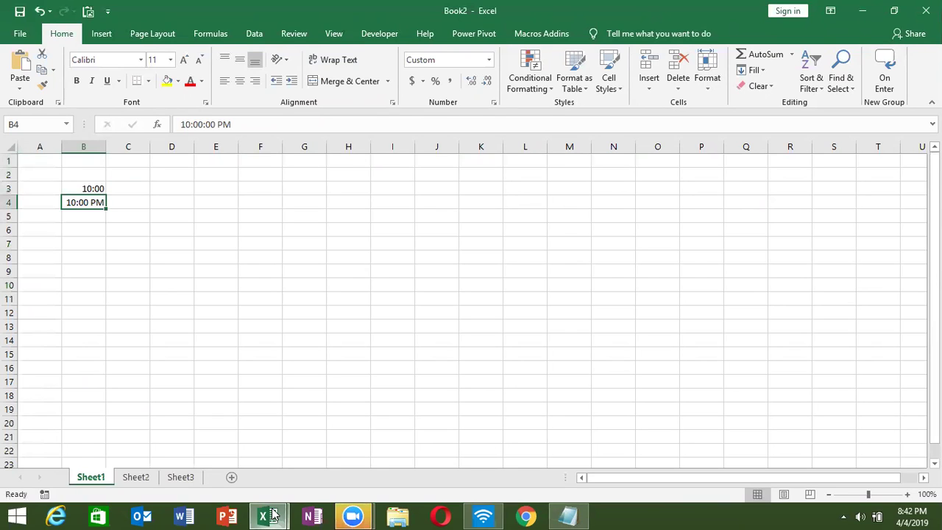
Step: Enter 22:00 in C4 and inspect its stored value
{"action": "key", "text": "Right"}
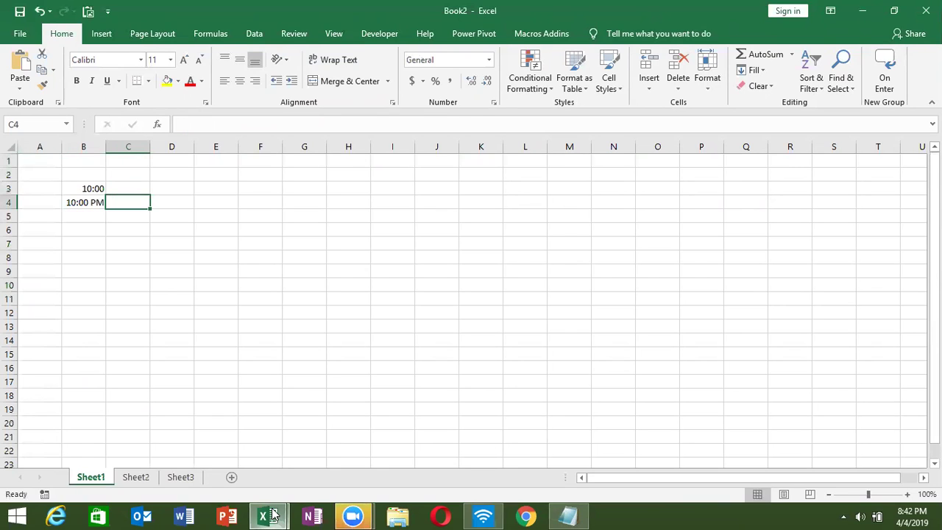
{"action": "type", "text": "22:00"}
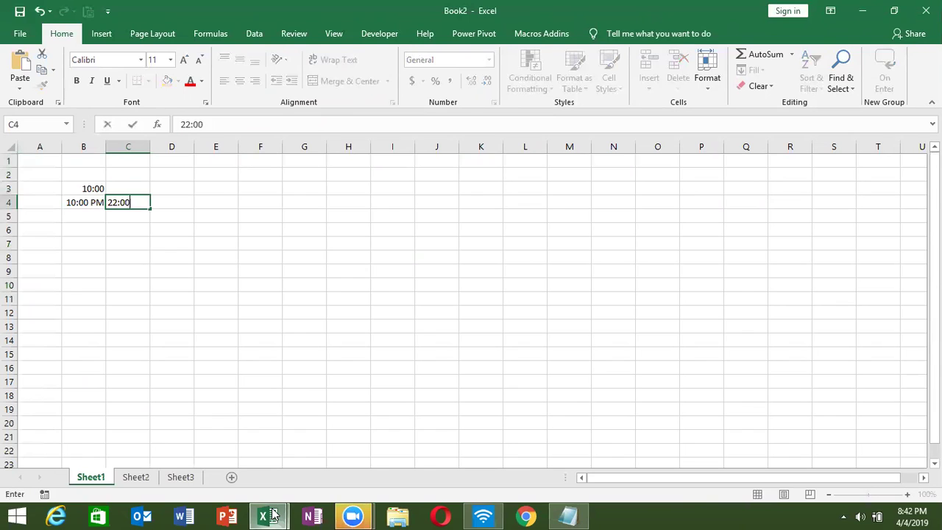
{"action": "key", "text": "Return"}
{"action": "key", "text": "Up"}
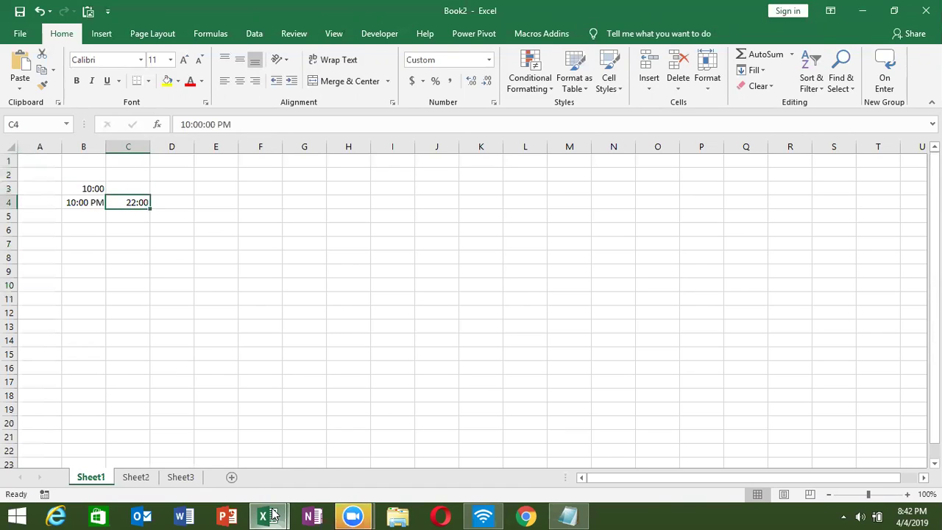
{"action": "left_click", "coordinate": [493, 102]}
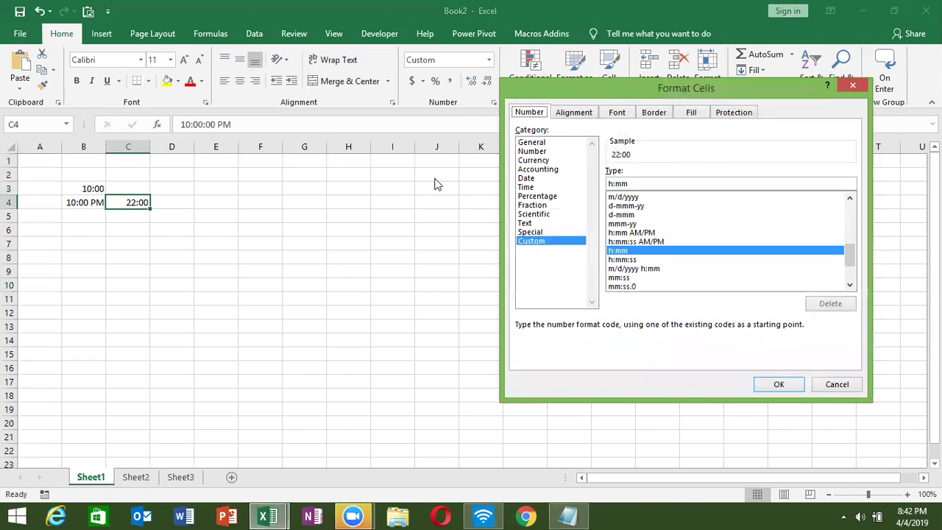
{"action": "left_click", "coordinate": [527, 188]}
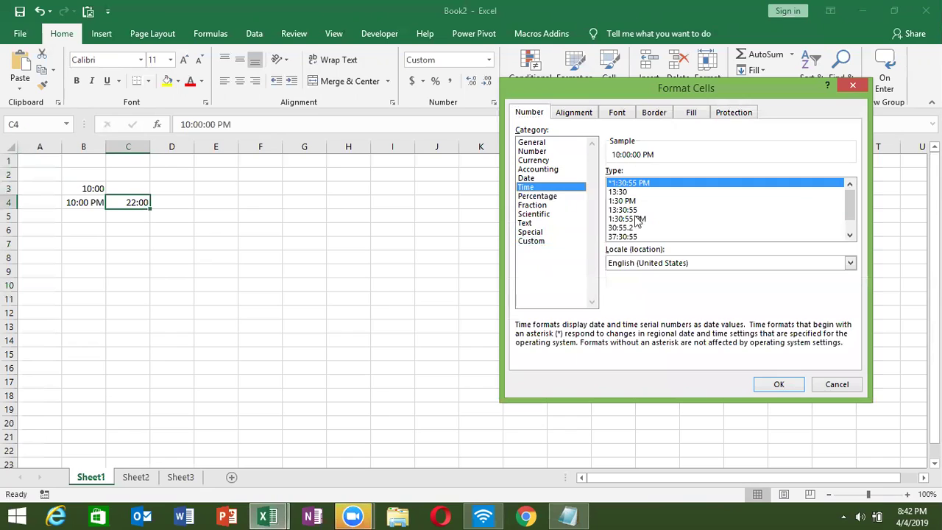
{"action": "left_click", "coordinate": [699, 263]}
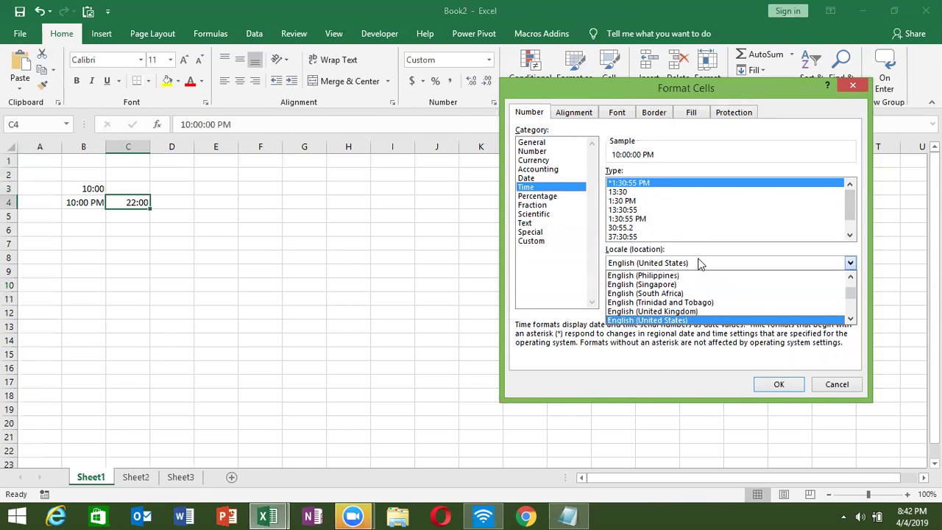
{"action": "key", "text": "Escape"}
{"action": "key", "text": "Escape"}
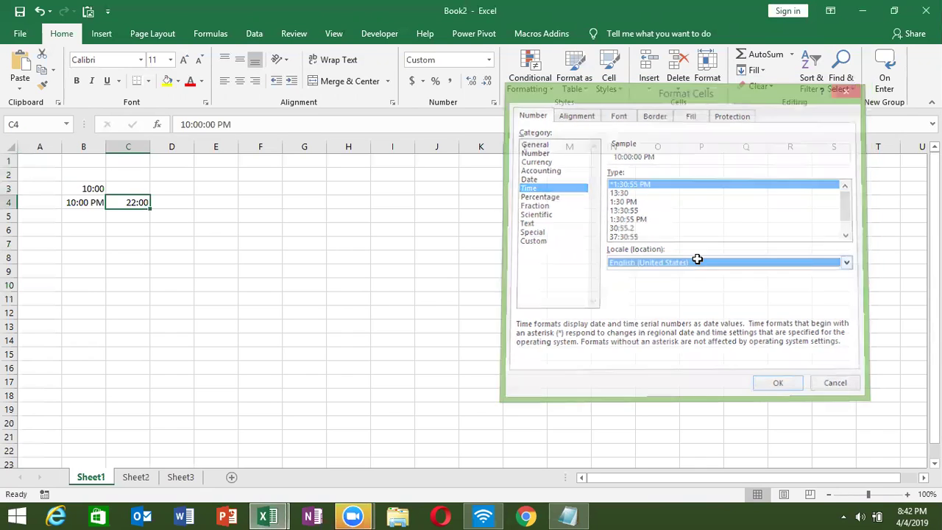
{"action": "left_click", "coordinate": [85, 226]}
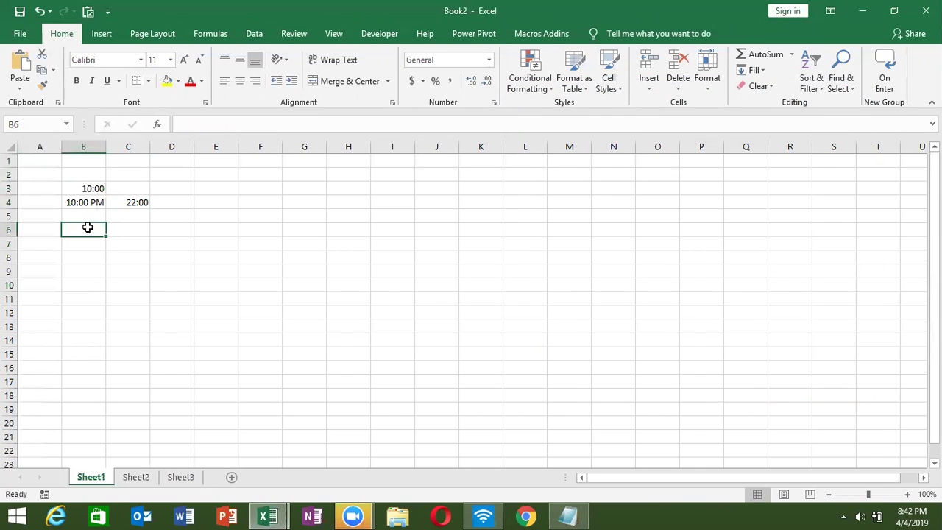
Step: Clear the times in B4:C4 and change B3 to 10:40:33
{"action": "left_click_drag", "start_coordinate": [98, 201], "coordinate": [136, 204]}
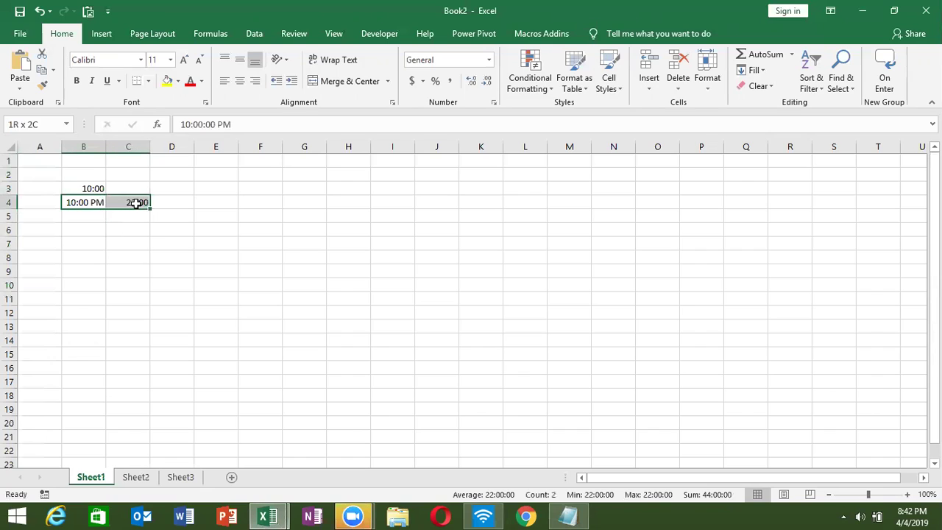
{"action": "key", "text": "Delete"}
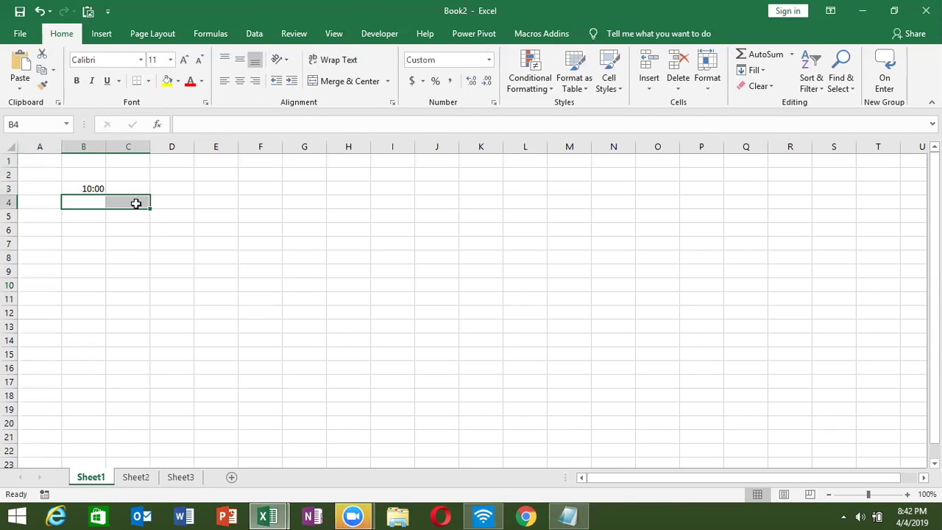
{"action": "key", "text": "Up"}
{"action": "type", "text": "10:40:33"}
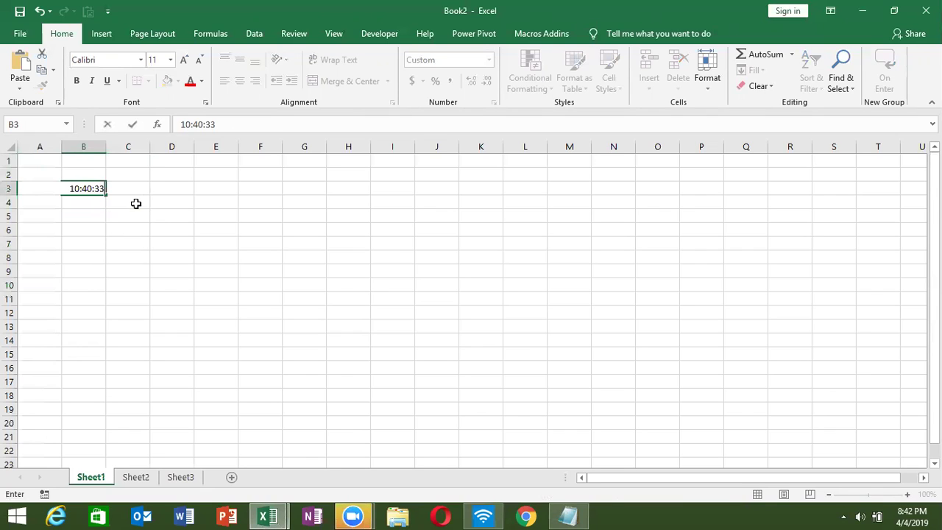
{"action": "key", "text": "Tab"}
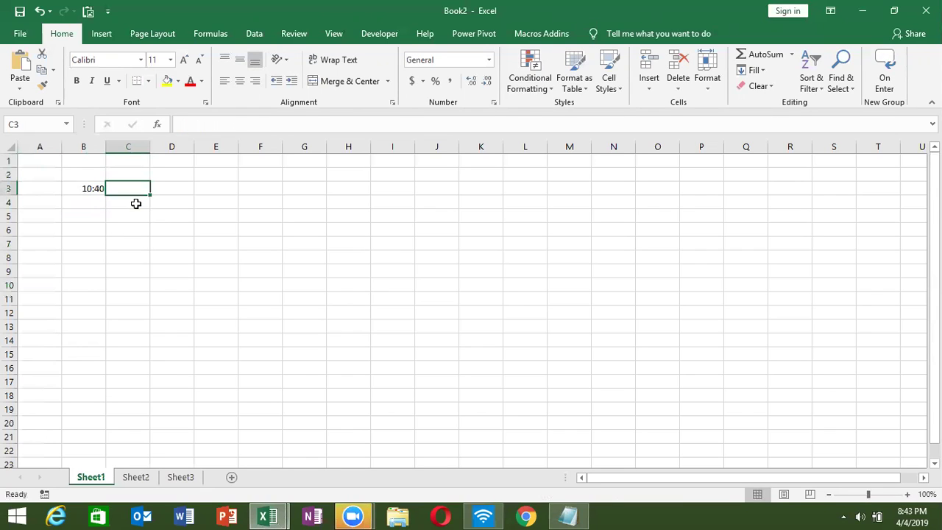
Step: Add the headings H, M and S in C2, D2 and E2
{"action": "key", "text": "Up"}
{"action": "type", "text": "H"}
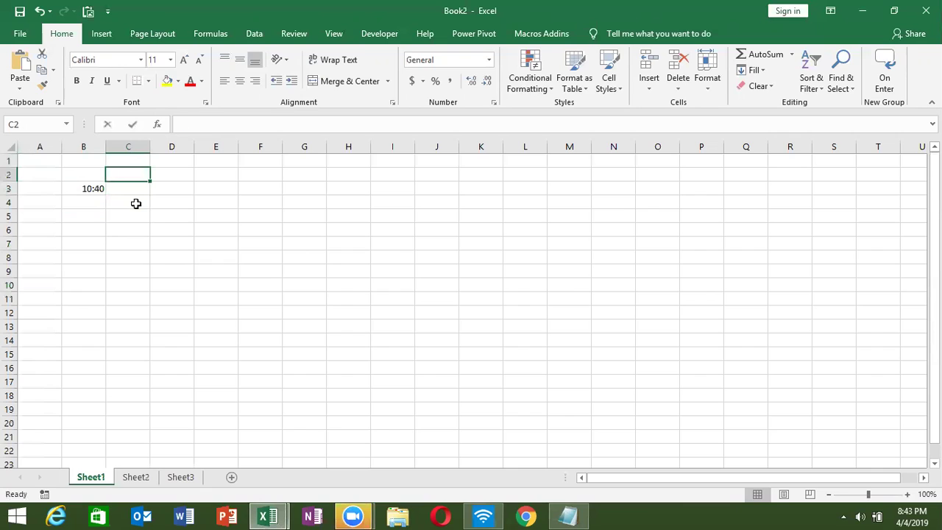
{"action": "key", "text": "Tab"}
{"action": "type", "text": "M"}
{"action": "key", "text": "Tab"}
{"action": "type", "text": "S"}
{"action": "key", "text": "Down"}
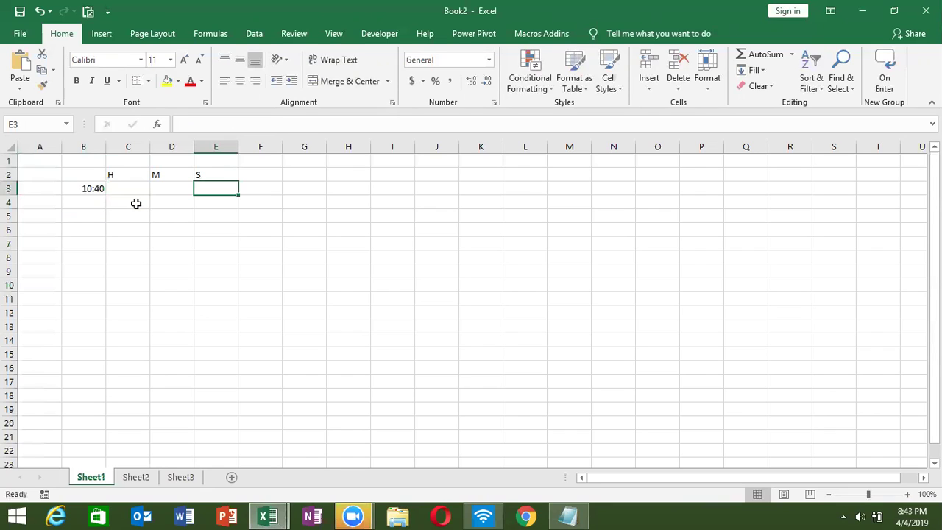
Step: Enter =HOUR(B3) in C3 to extract the hour, 10
{"action": "key", "text": "Left"}
{"action": "key", "text": "Left"}
{"action": "type", "text": "="}
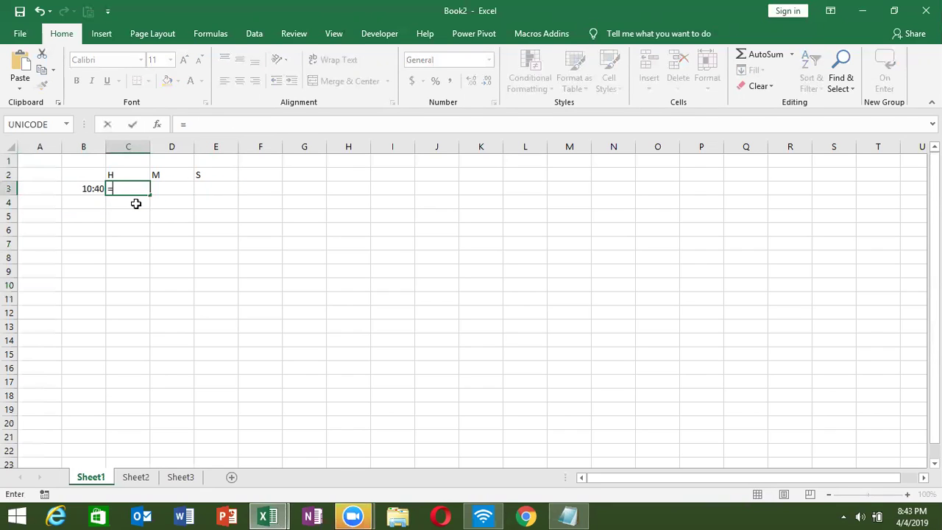
{"action": "type", "text": "ho"}
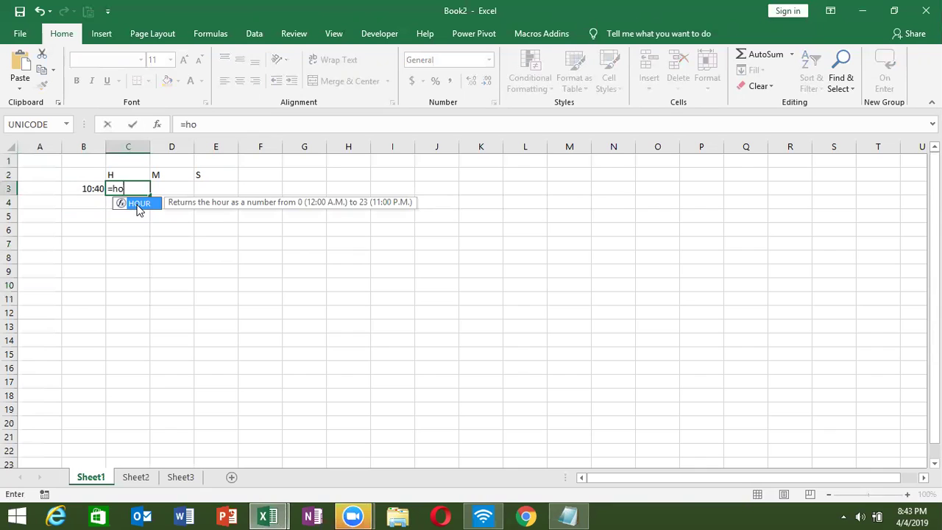
{"action": "double_click", "coordinate": [139, 206]}
{"action": "key", "text": "Left"}
{"action": "key", "text": "ctrl+Return"}
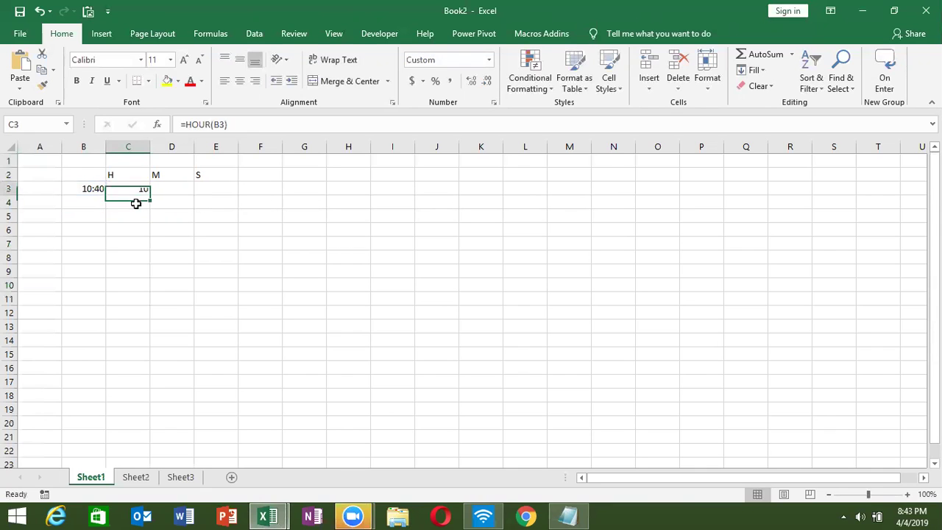
{"action": "key", "text": "Right"}
Step: Enter =MINUTE(B3) in D3 to get the minutes, 40
{"action": "type", "text": "=mi"}
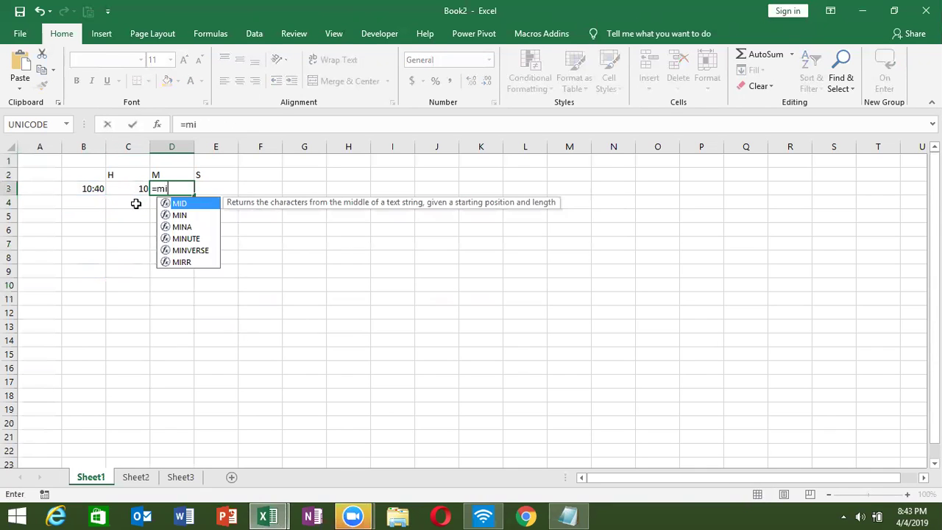
{"action": "key", "text": "Down"}
{"action": "key", "text": "Down"}
{"action": "key", "text": "Down"}
{"action": "key", "text": "Tab"}
{"action": "key", "text": "Left"}
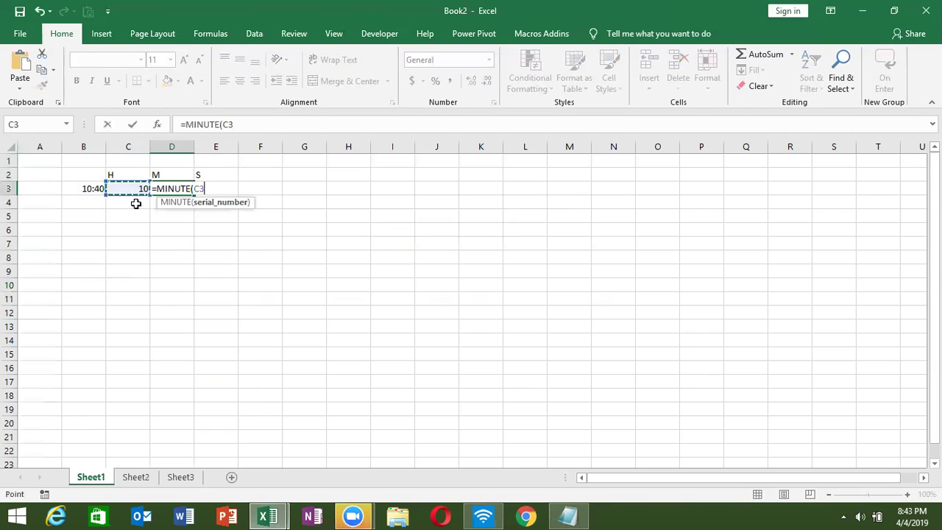
{"action": "key", "text": "Left"}
{"action": "key", "text": "Return"}
Step: Enter =SECOND(B3) in E3 to get the seconds, 33
{"action": "key", "text": "Right"}
{"action": "key", "text": "Up"}
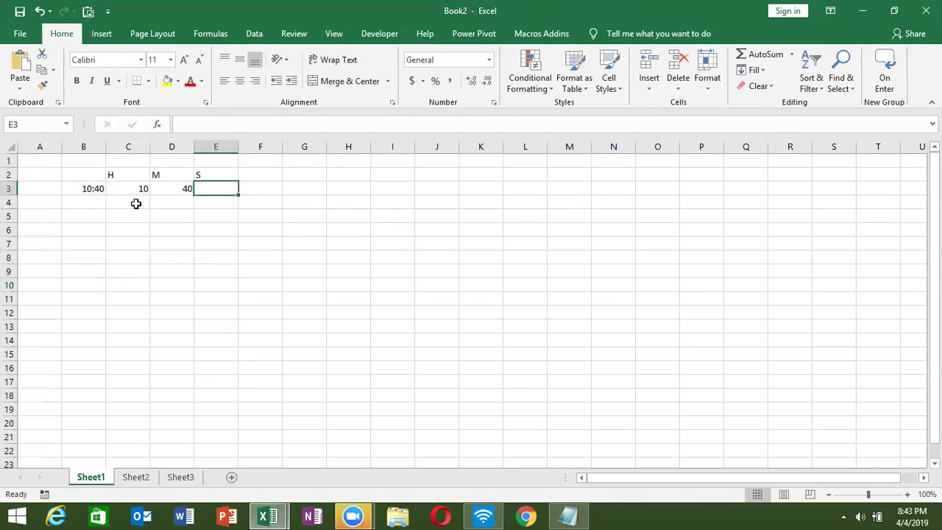
{"action": "type", "text": "=se"}
{"action": "key", "text": "Down"}
{"action": "key", "text": "Down"}
{"action": "key", "text": "Down"}
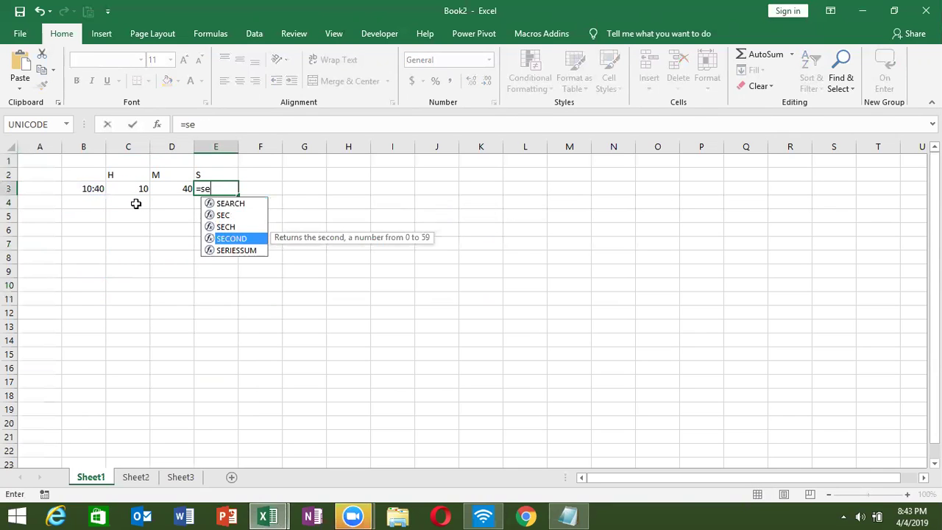
{"action": "key", "text": "Tab"}
{"action": "key", "text": "Left"}
{"action": "key", "text": "Left"}
{"action": "key", "text": "Left"}
{"action": "key", "text": "Return"}
{"action": "key", "text": "Up"}
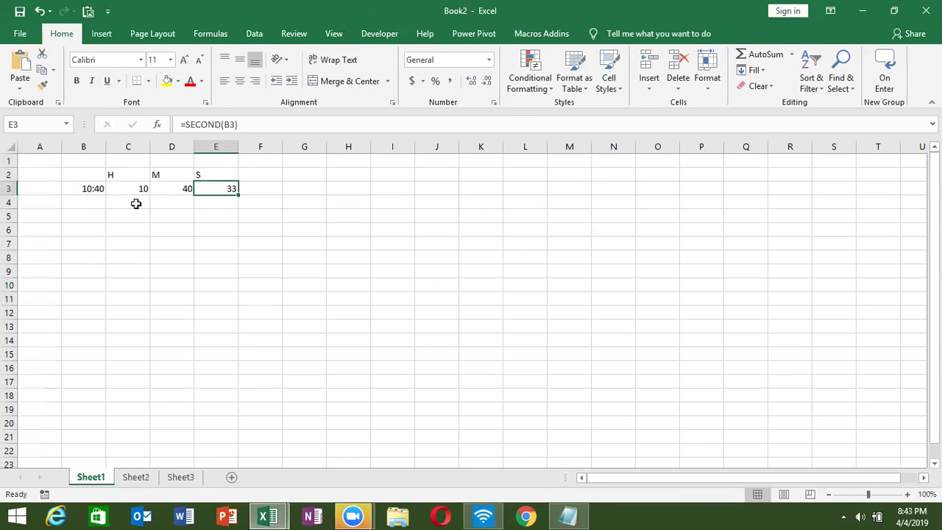
{"action": "key", "text": "Left"}
{"action": "key", "text": "Left"}
{"action": "key", "text": "Left"}
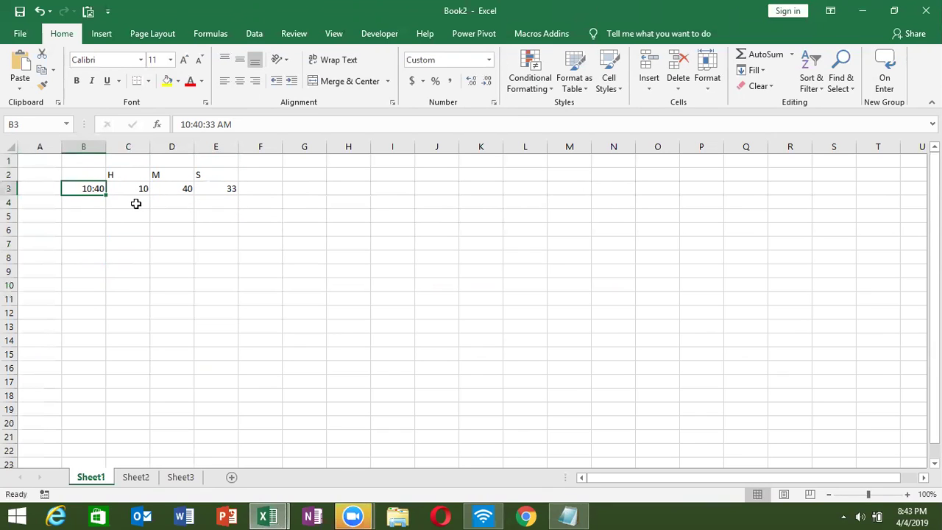
Step: Rebuild the time in F3 with =TIME(C3,D3,E3), returning 10:40 AM
{"action": "key", "text": "Right"}
{"action": "key", "text": "Right"}
{"action": "key", "text": "Right"}
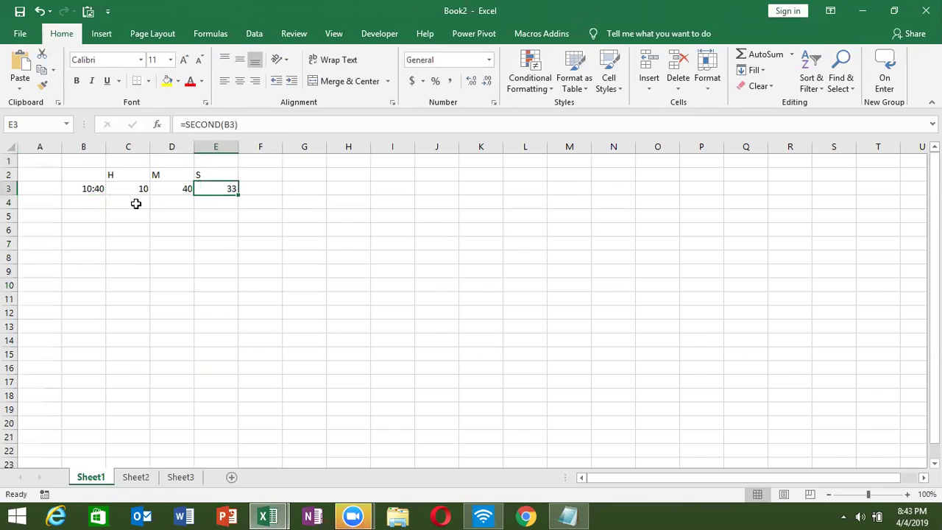
{"action": "key", "text": "Right"}
{"action": "type", "text": "=time"}
{"action": "key", "text": "Tab"}
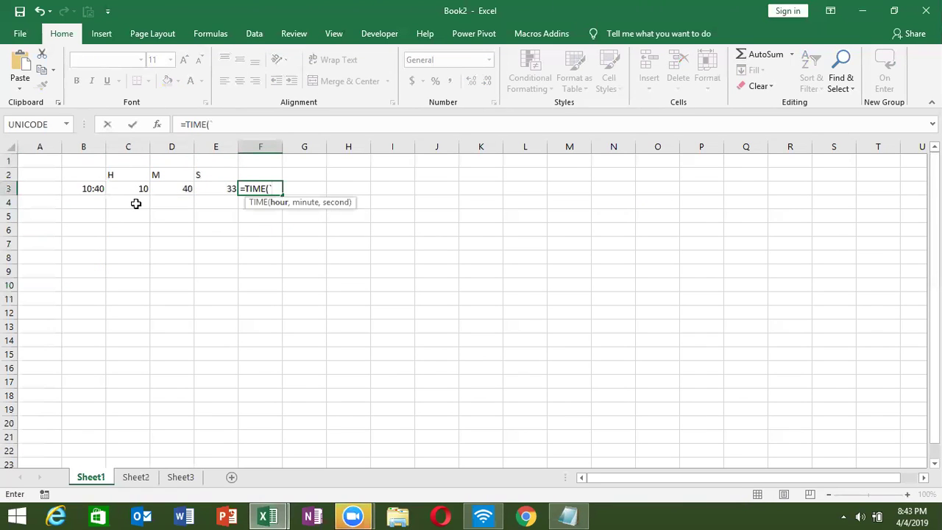
{"action": "key", "text": "Left"}
{"action": "key", "text": "Left"}
{"action": "key", "text": "Left"}
{"action": "type", "text": ","}
{"action": "key", "text": "Left"}
{"action": "key", "text": "Left"}
{"action": "type", "text": ","}
{"action": "key", "text": "Left"}
{"action": "key", "text": "Return"}
{"action": "key", "text": "Up"}
{"action": "key", "text": "Left"}
{"action": "key", "text": "Left"}
{"action": "key", "text": "Left"}
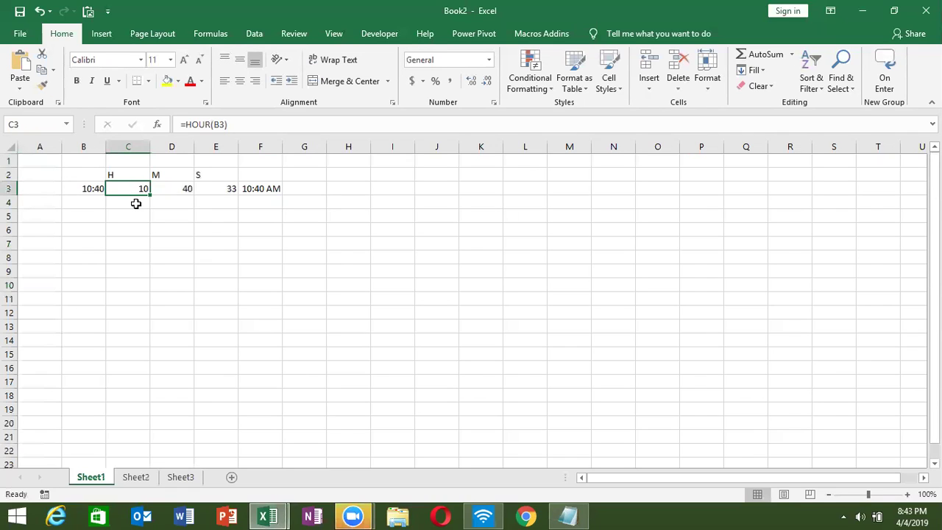
{"action": "key", "text": "Down"}
{"action": "key", "text": "Down"}
Step: Enter the duration 45:30 in B5, stored as 45:30:00
{"action": "key", "text": "Left"}
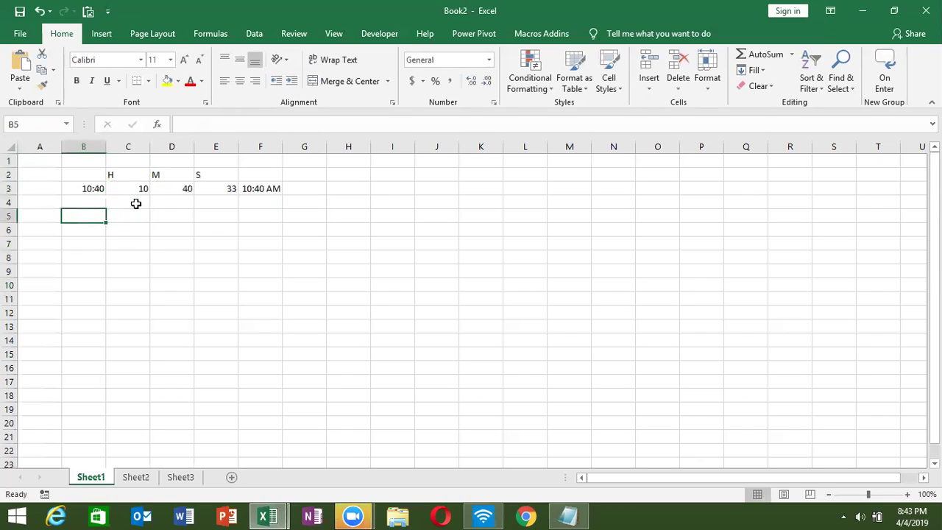
{"action": "type", "text": "4"}
{"action": "type", "text": "5:30"}
{"action": "key", "text": "Return"}
{"action": "key", "text": "Up"}
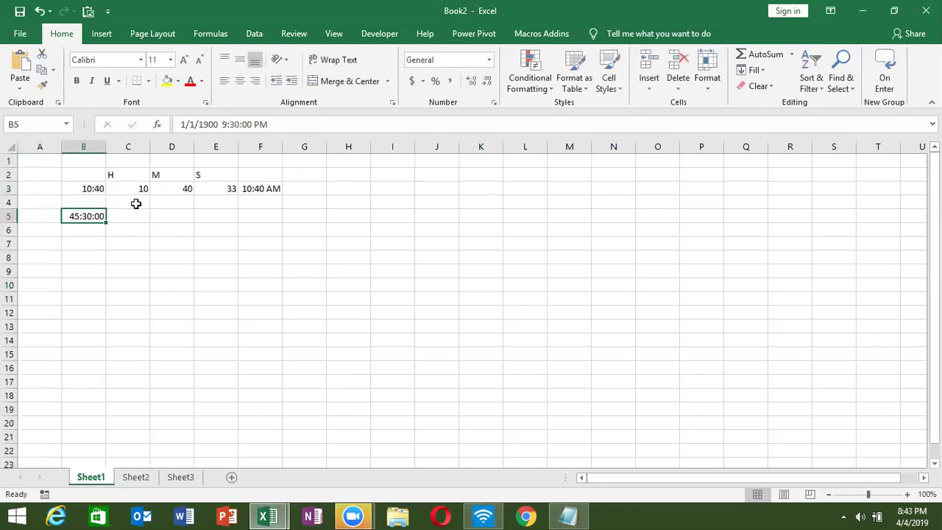
Step: Enter =HOUR(B5) in C5, correcting the misspelled function, which returns only 21
{"action": "key", "text": "Right"}
{"action": "type", "text": "=hor"}
{"action": "key", "text": "Tab"}
{"action": "key", "text": "Left"}
{"action": "type", "text": "=-"}
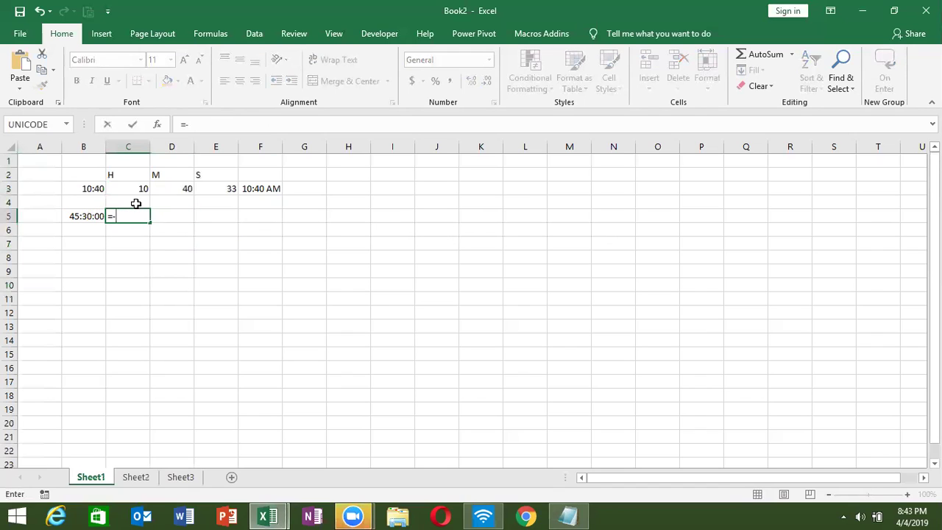
{"action": "key", "text": "BackSpace"}
{"action": "type", "text": "hou"}
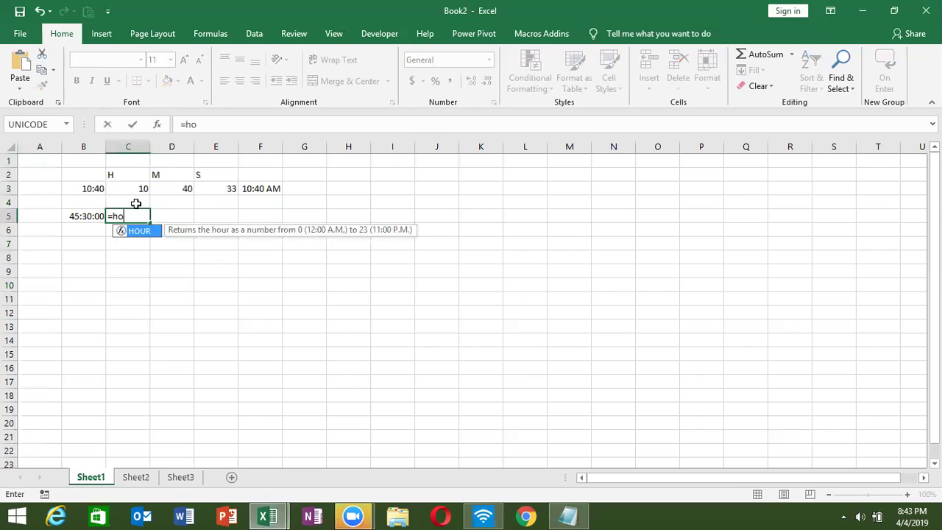
{"action": "key", "text": "Tab"}
{"action": "key", "text": "Left"}
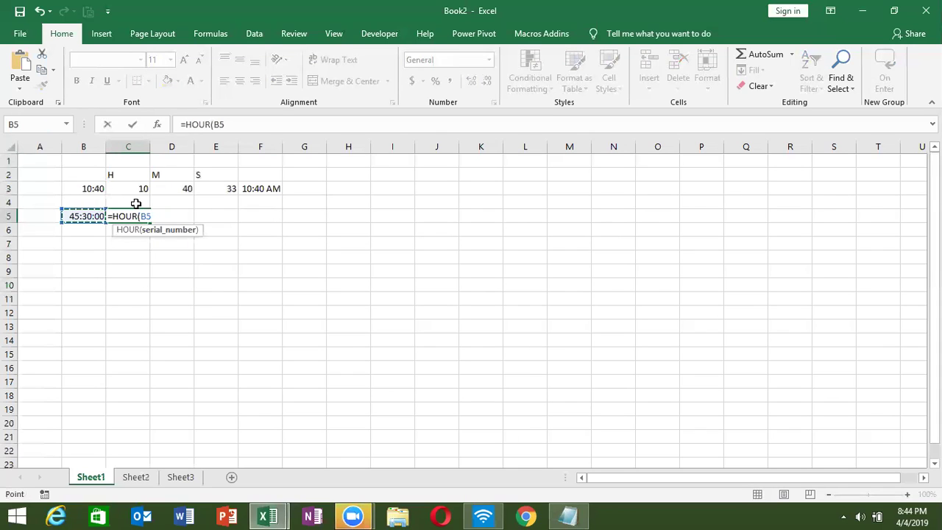
{"action": "type", "text": ")"}
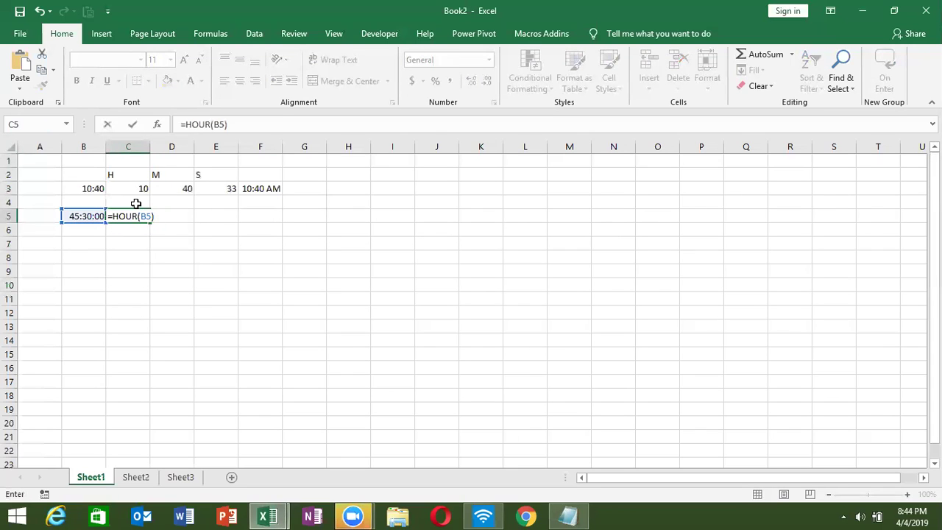
{"action": "key", "text": "Return"}
{"action": "key", "text": "Up"}
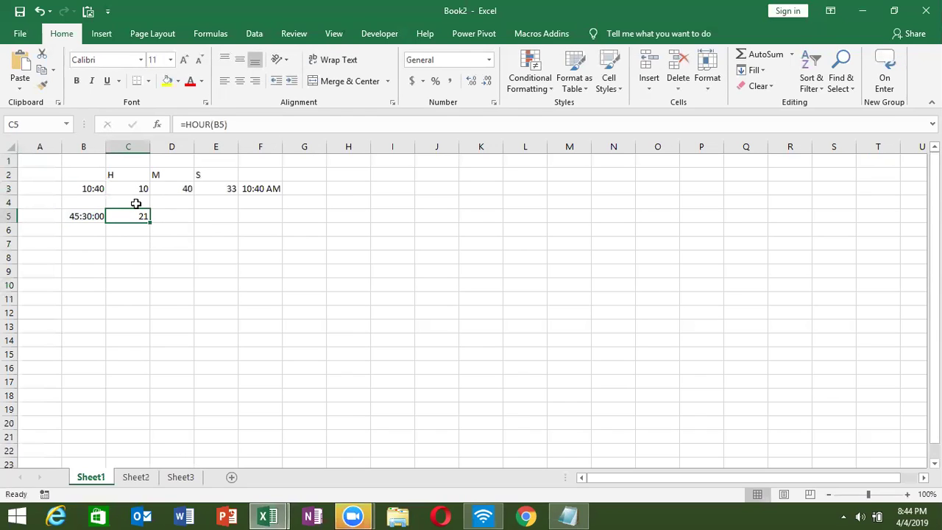
Step: Delete the HOUR result from C5
{"action": "key", "text": "Down"}
{"action": "key", "text": "Right"}
{"action": "key", "text": "Up"}
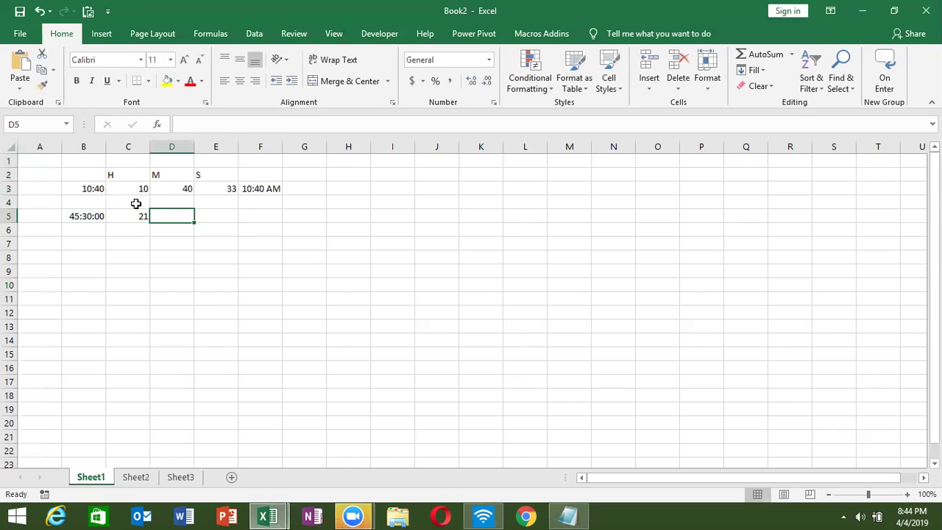
{"action": "key", "text": "Left"}
{"action": "key", "text": "Delete"}
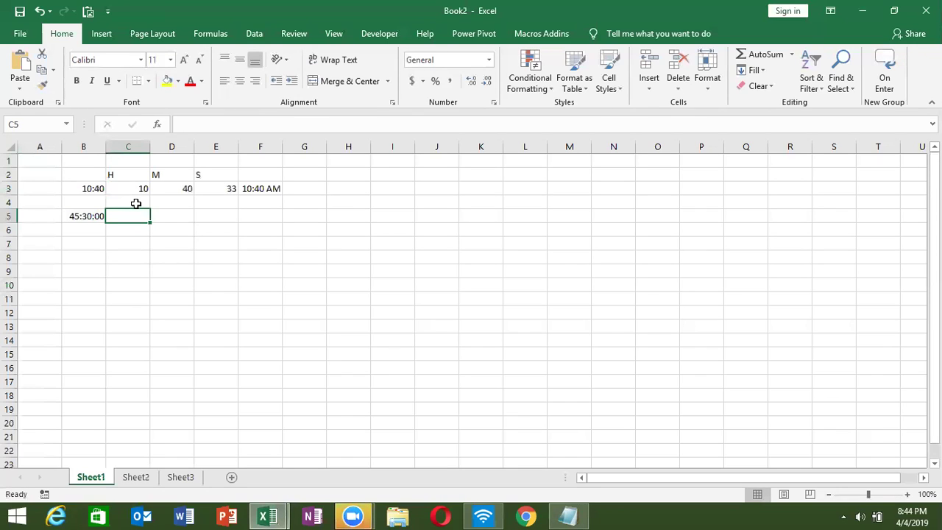
Step: Enter =TEXT(B5,"[h]") in C5 to show 45 total hours
{"action": "type", "text": "="}
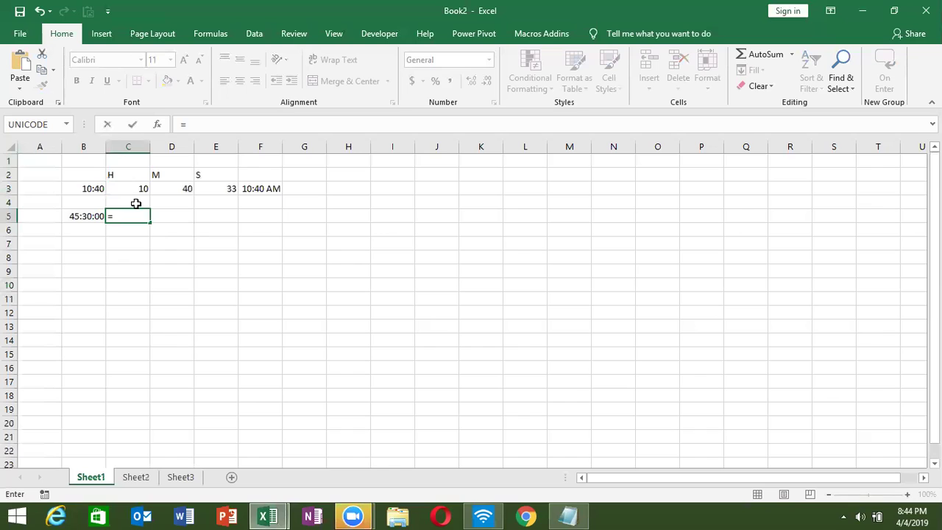
{"action": "type", "text": "te"}
{"action": "key", "text": "Tab"}
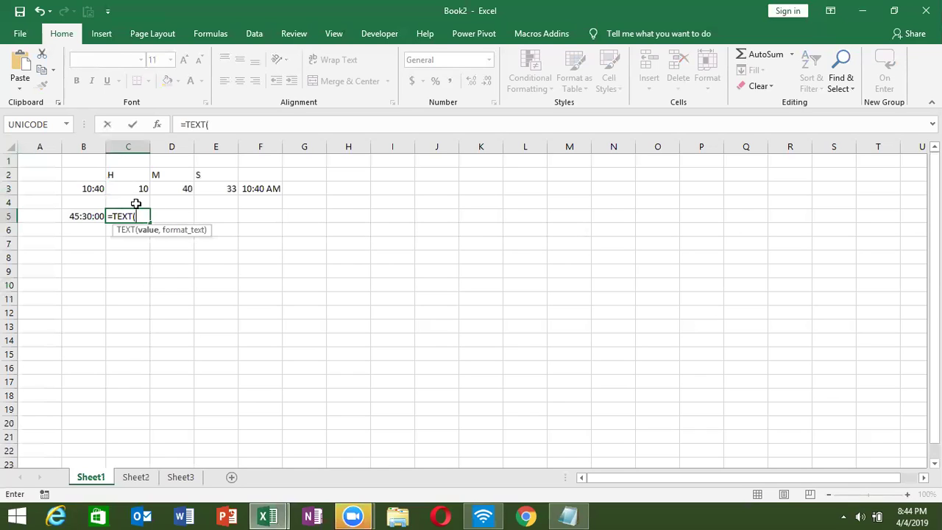
{"action": "key", "text": "Left"}
{"action": "type", "text": ",\""}
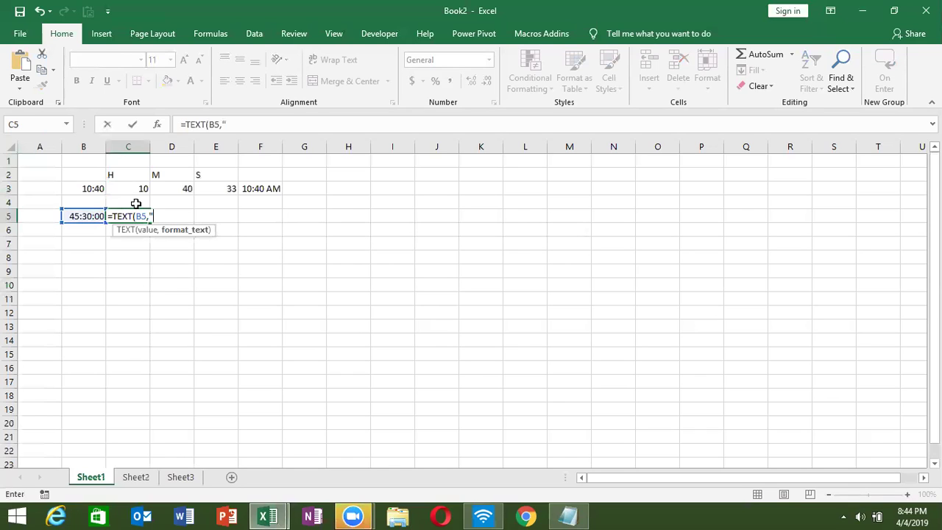
{"action": "type", "text": "[h]"}
{"action": "type", "text": "\")"}
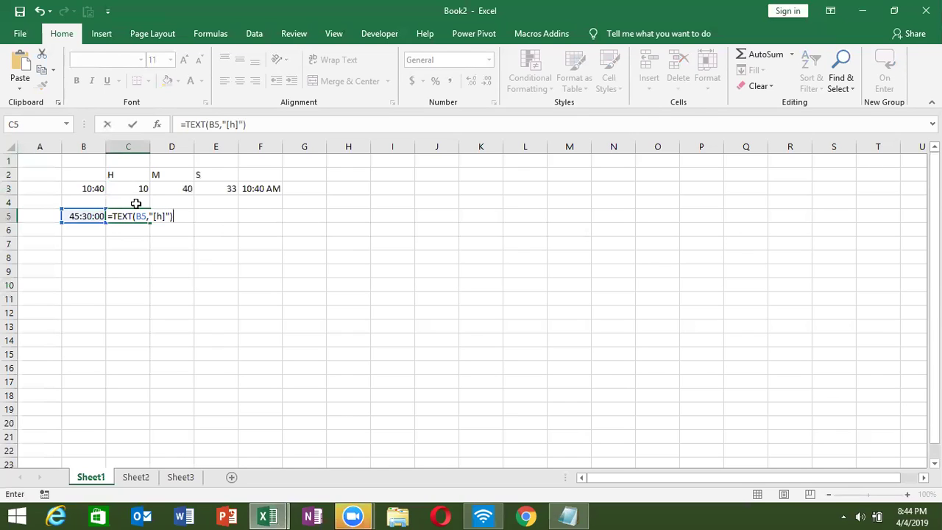
{"action": "key", "text": "ctrl+Return"}
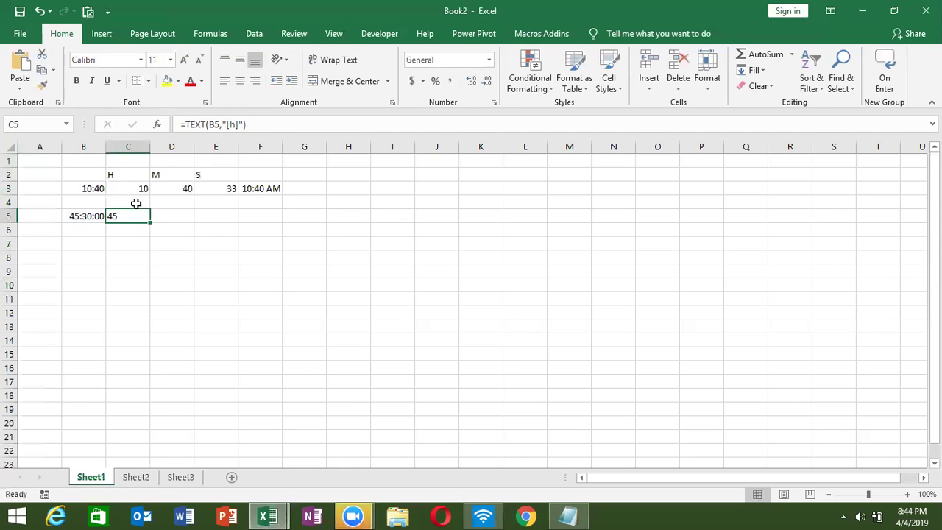
Step: Enter =TEXT(B5,"[m]") in D5 to show 2730 total minutes
{"action": "key", "text": "Right"}
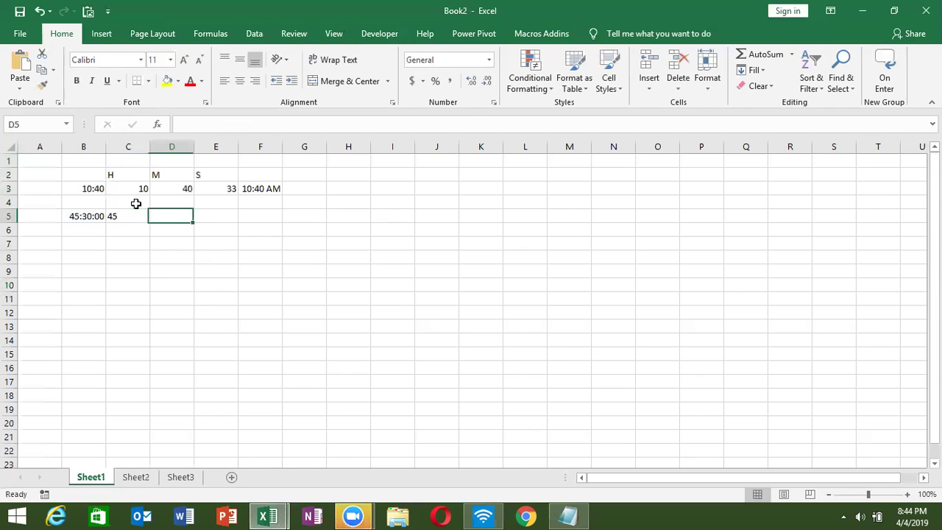
{"action": "type", "text": "=t"}
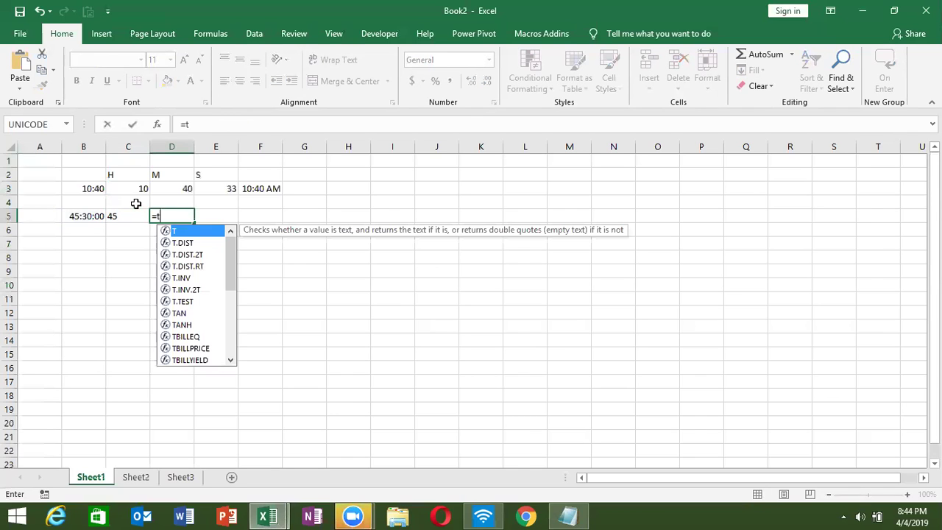
{"action": "type", "text": "e"}
{"action": "key", "text": "Tab"}
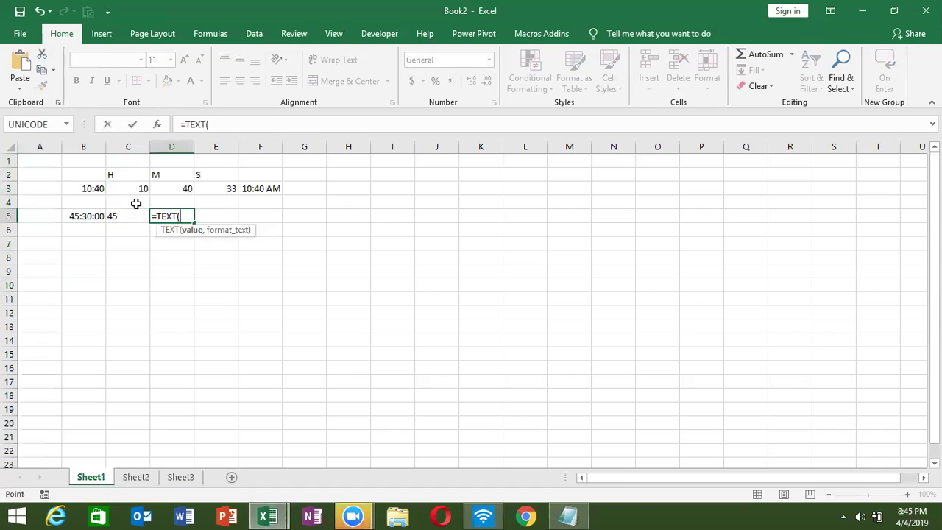
{"action": "key", "text": "Left"}
{"action": "key", "text": "Left"}
{"action": "type", "text": ",\"[m]"}
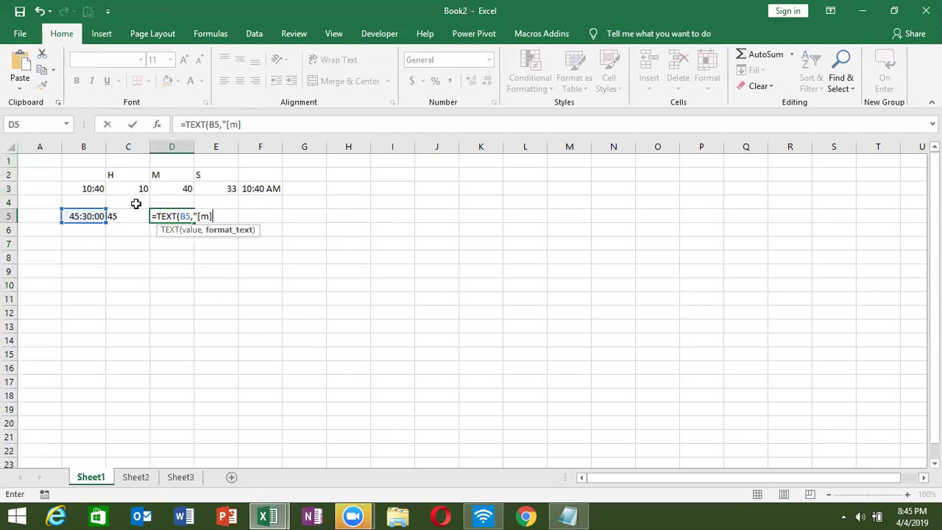
{"action": "type", "text": "\")"}
{"action": "key", "text": "Return"}
{"action": "key", "text": "Up"}
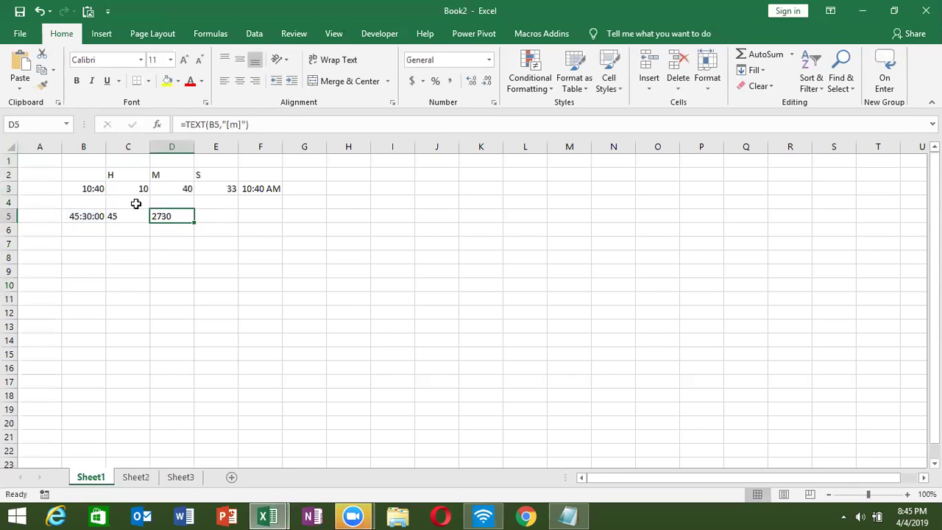
{"action": "key", "text": "Down"}
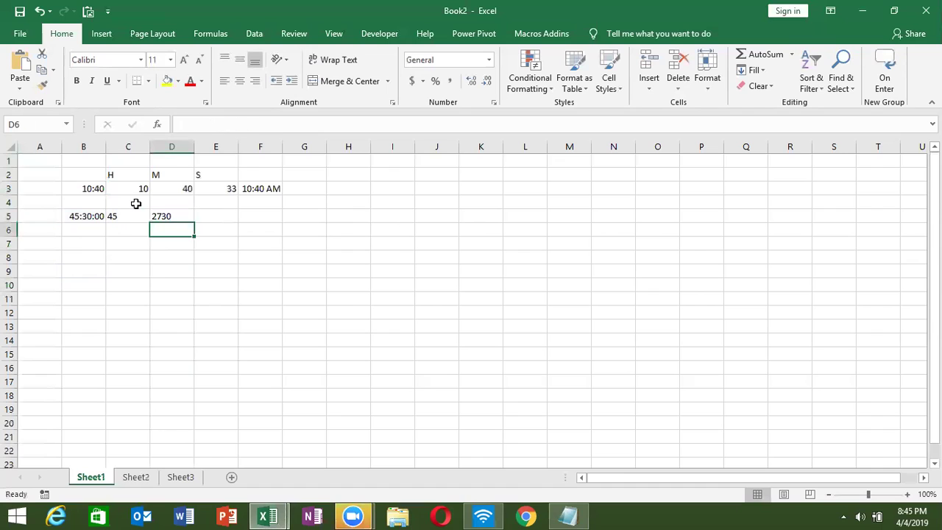
{"action": "key", "text": "Left"}
Step: Enter =MINUTE(B5) in C6 so it shows 30
{"action": "type", "text": "="}
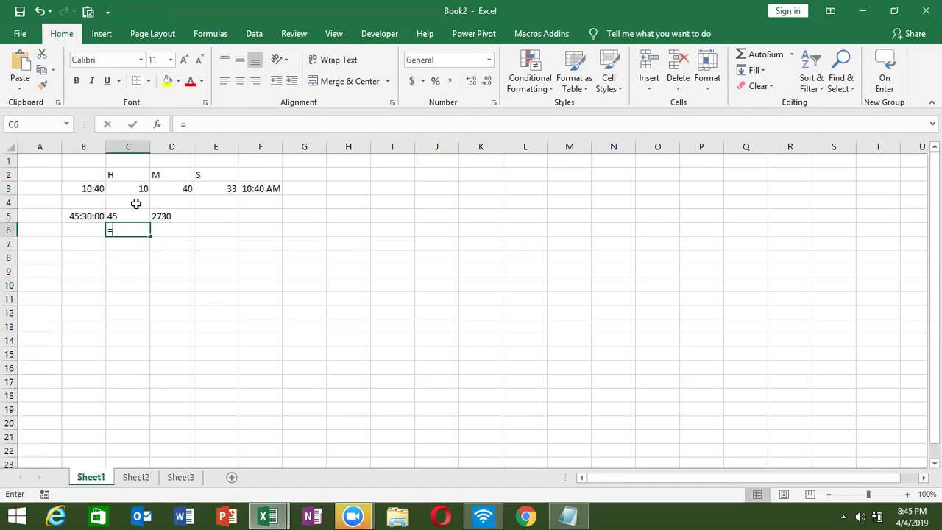
{"action": "type", "text": "mi"}
{"action": "key", "text": "Down"}
{"action": "key", "text": "Down"}
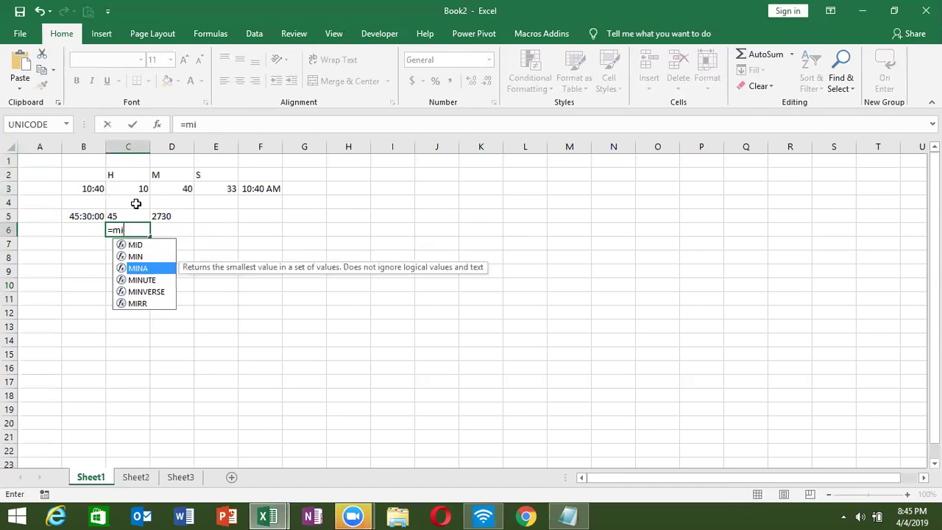
{"action": "key", "text": "Down"}
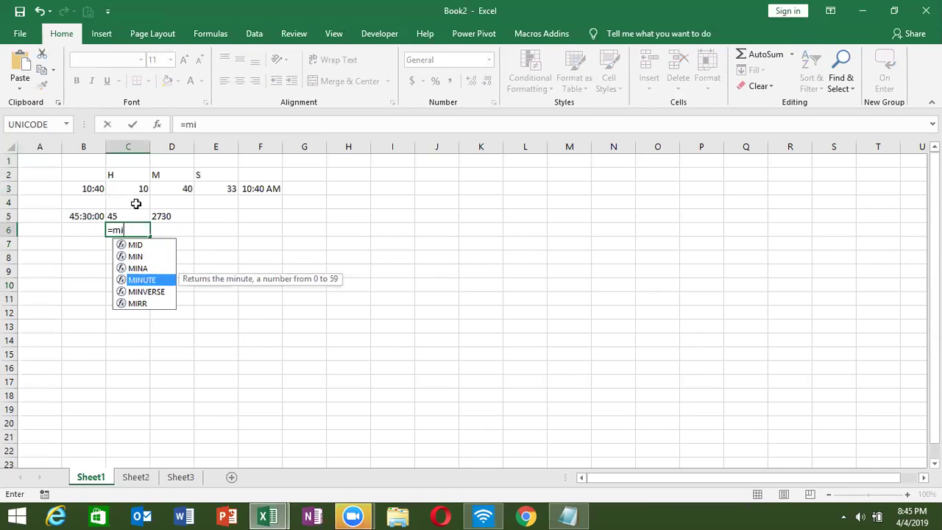
{"action": "key", "text": "Tab"}
{"action": "key", "text": "Up"}
{"action": "key", "text": "Left"}
{"action": "key", "text": "Up"}
{"action": "key", "text": "Down"}
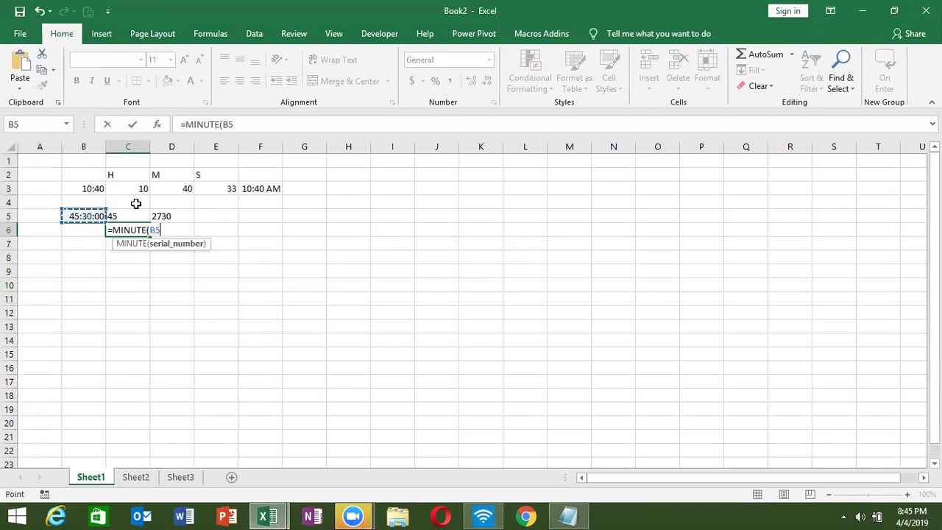
{"action": "key", "text": "Return"}
Step: Change D5's format code from [m] to [s] so it shows 163800 seconds
{"action": "key", "text": "Up"}
{"action": "key", "text": "Up"}
{"action": "key", "text": "Right"}
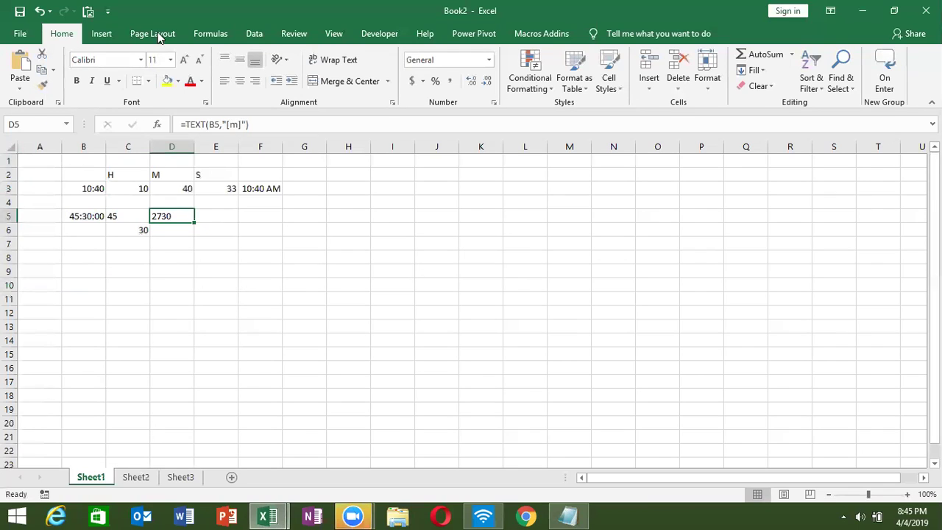
{"action": "left_click", "coordinate": [230, 124]}
{"action": "double_click", "coordinate": [230, 124]}
{"action": "key", "text": "BackSpace"}
{"action": "type", "text": "s"}
{"action": "key", "text": "Return"}
{"action": "key", "text": "Up"}
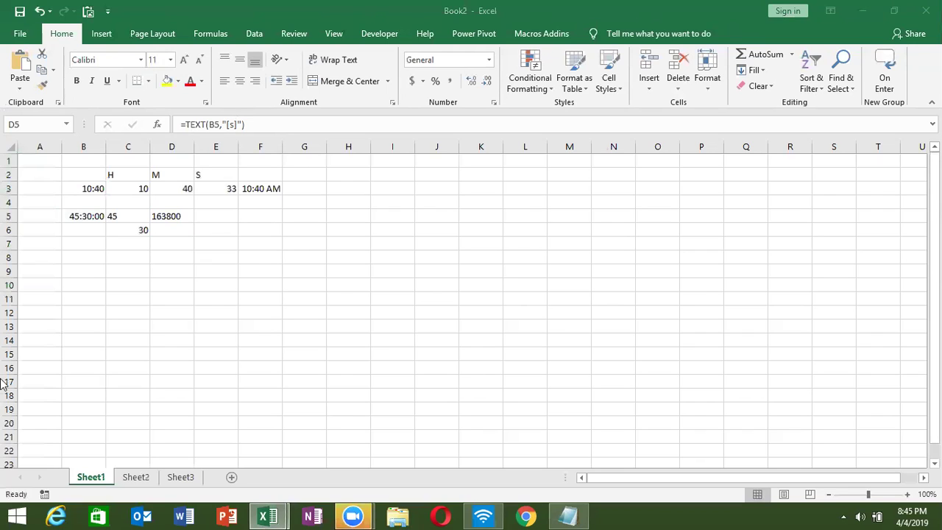
{"action": "left_click", "coordinate": [93, 257]}
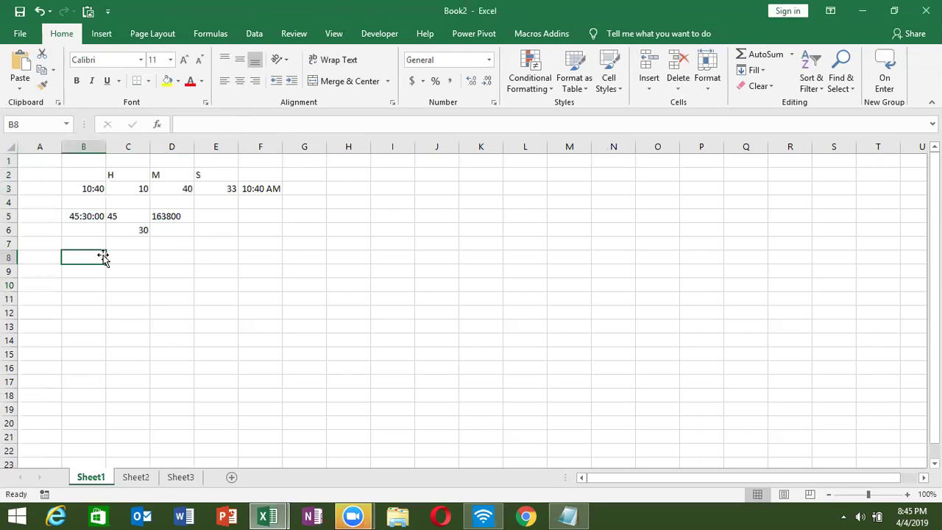
Step: Enter 10:20 in B8 and 0:30 in C8, then =B8+C8 in D8 giving 10:50
{"action": "type", "text": "10:20"}
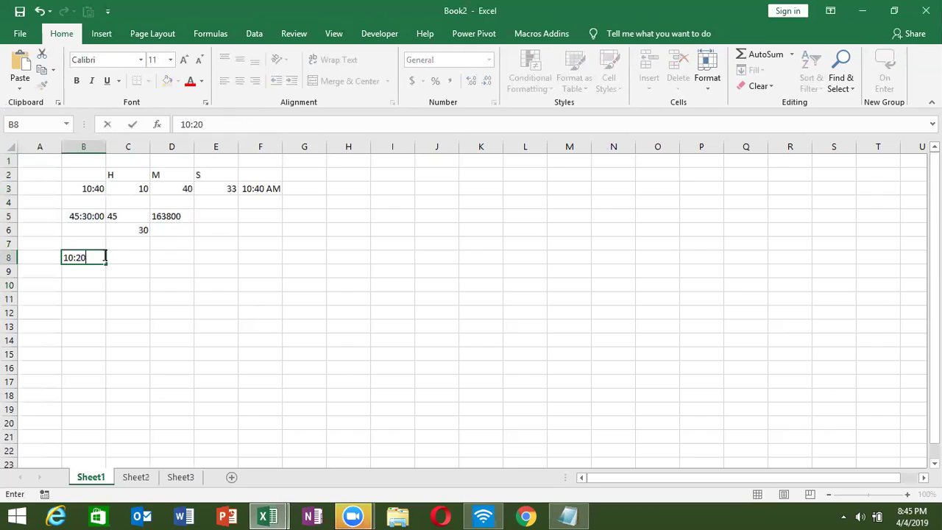
{"action": "key", "text": "Tab"}
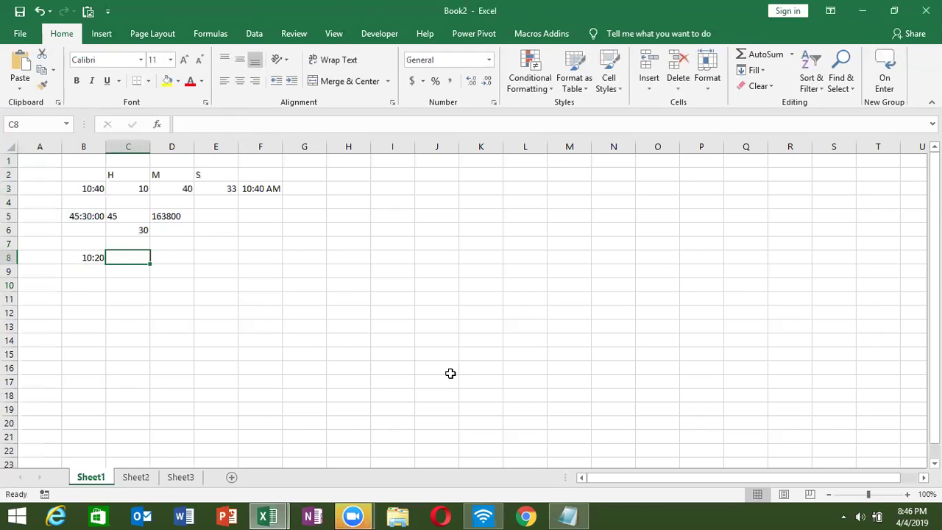
{"action": "type", "text": "0"}
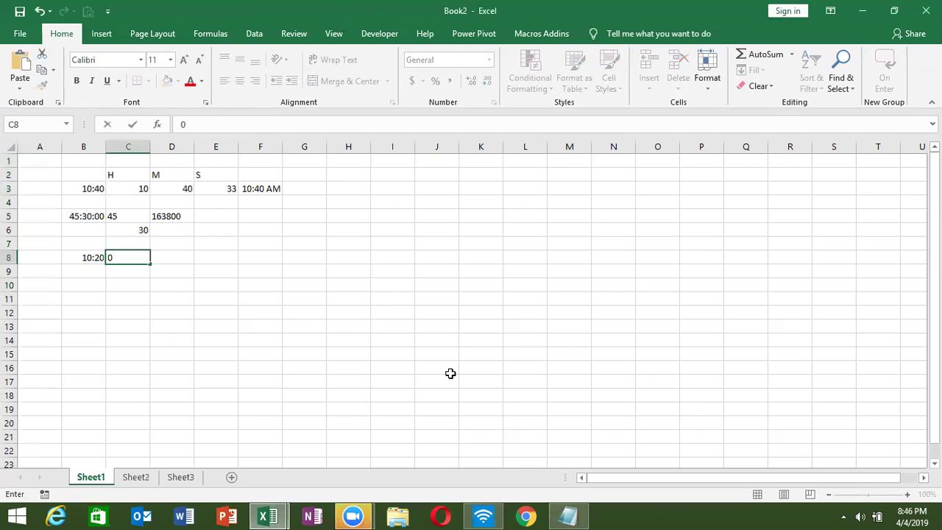
{"action": "type", "text": ":30"}
{"action": "key", "text": "Tab"}
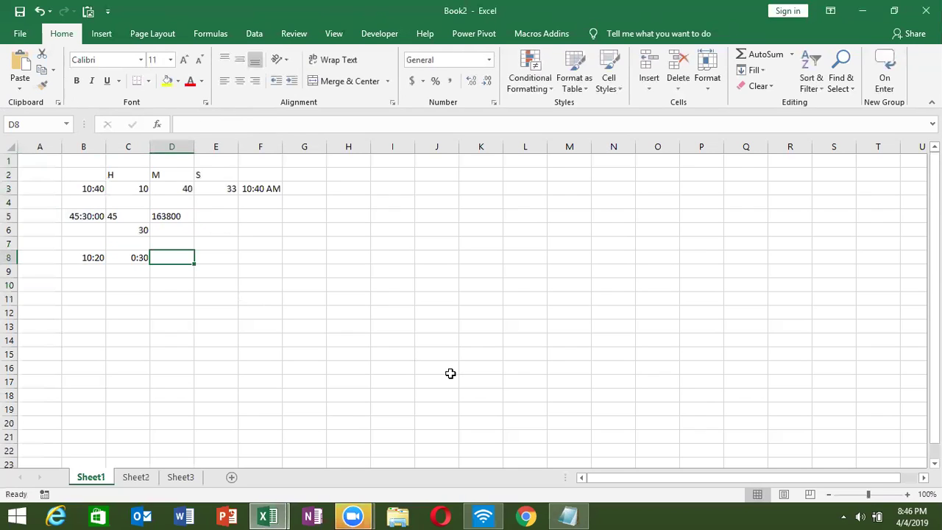
{"action": "type", "text": "="}
{"action": "key", "text": "Left"}
{"action": "key", "text": "Left"}
{"action": "type", "text": "+"}
{"action": "key", "text": "Left"}
{"action": "key", "text": "Return"}
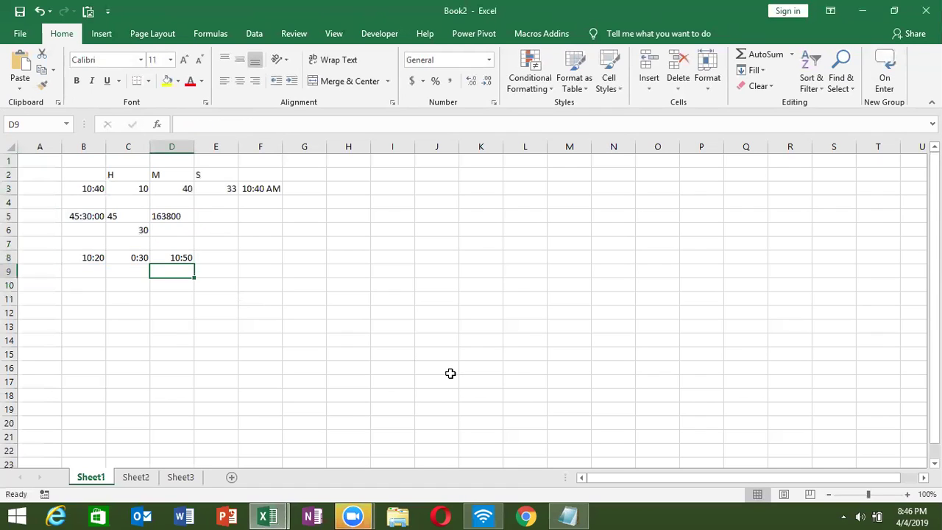
{"action": "key", "text": "Left"}
{"action": "key", "text": "Left"}
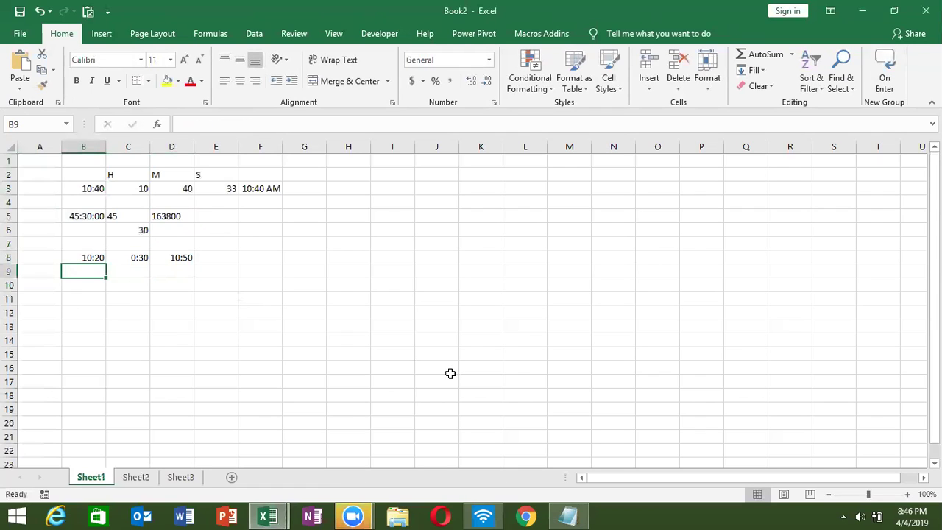
Step: Fill B9 down with the 10:20 time and enter 30 minutes in C9
{"action": "key", "text": "ctrl+d"}
{"action": "key", "text": "Right"}
{"action": "type", "text": "30"}
{"action": "key", "text": "Right"}
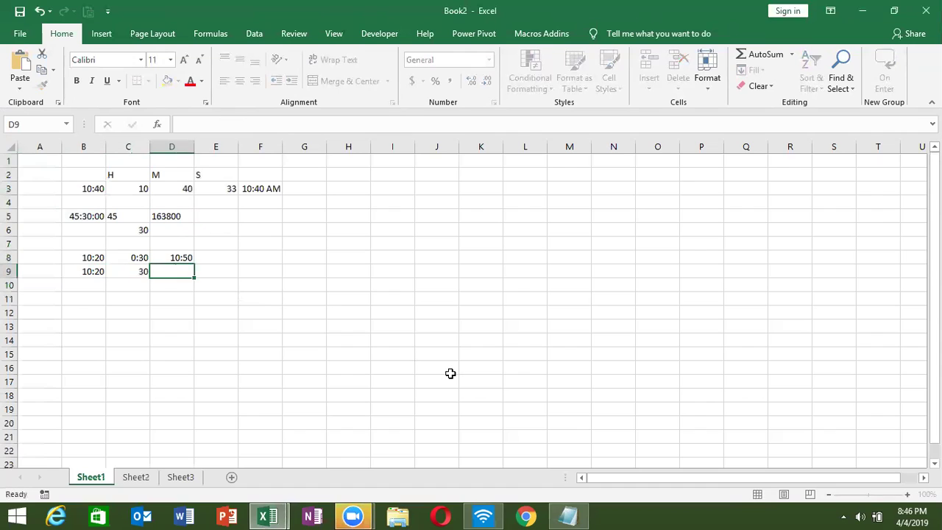
{"action": "key", "text": "Left"}
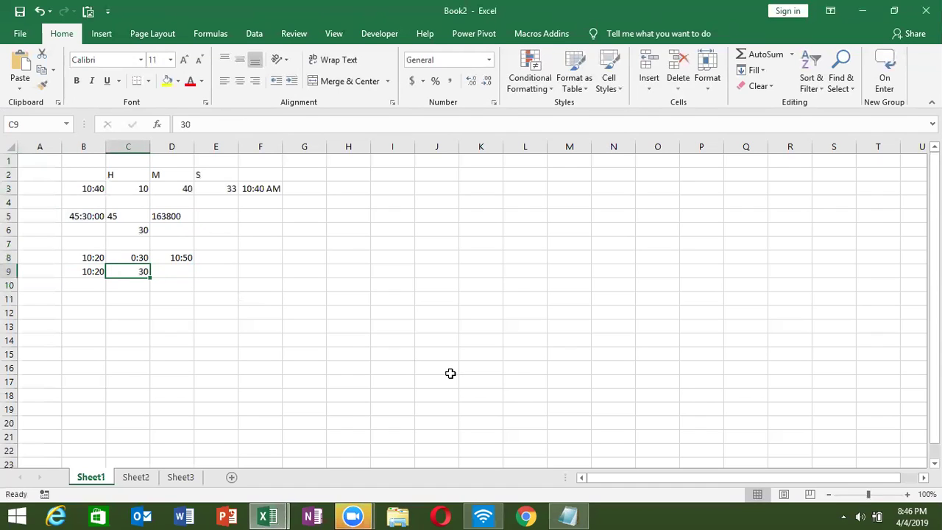
{"action": "key", "text": "Down"}
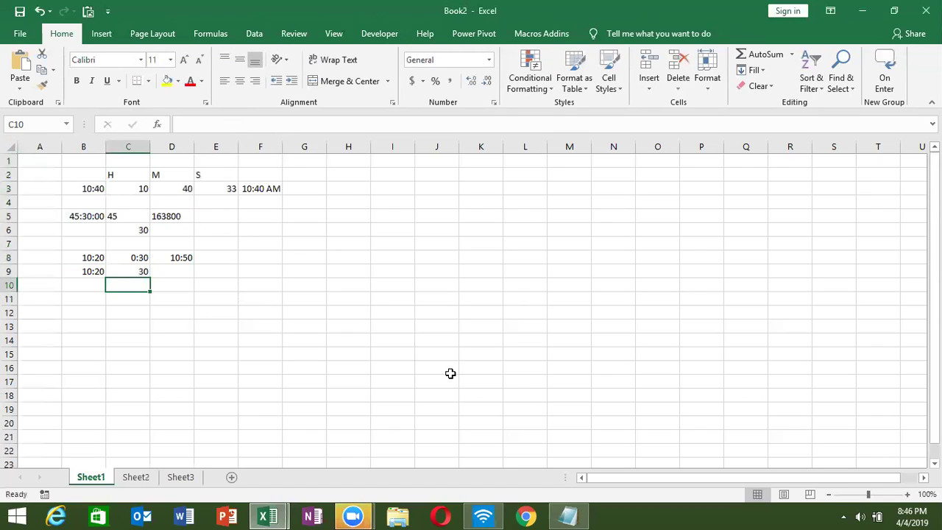
Step: Enter 1 in C10, then return to the 30 in C9
{"action": "type", "text": "1"}
{"action": "key", "text": "Right"}
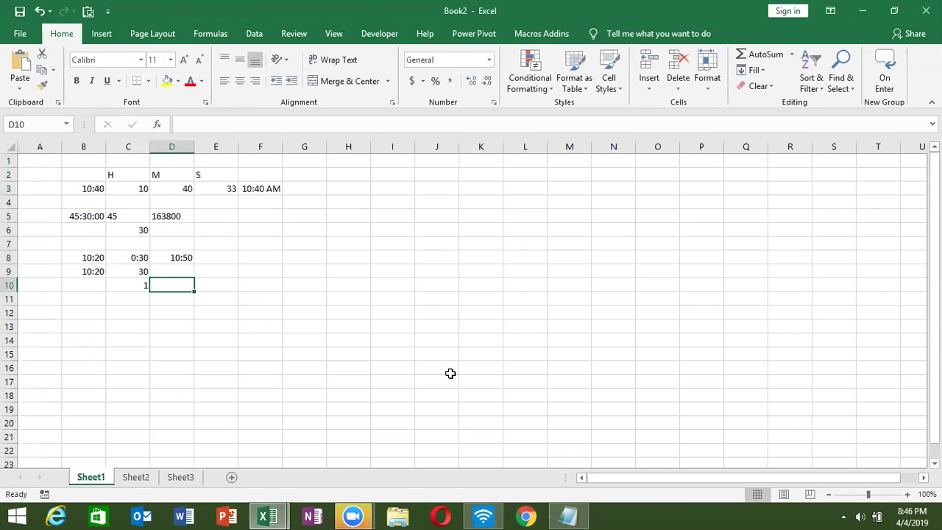
{"action": "key", "text": "Left"}
{"action": "key", "text": "Up"}
{"action": "key", "text": "Down"}
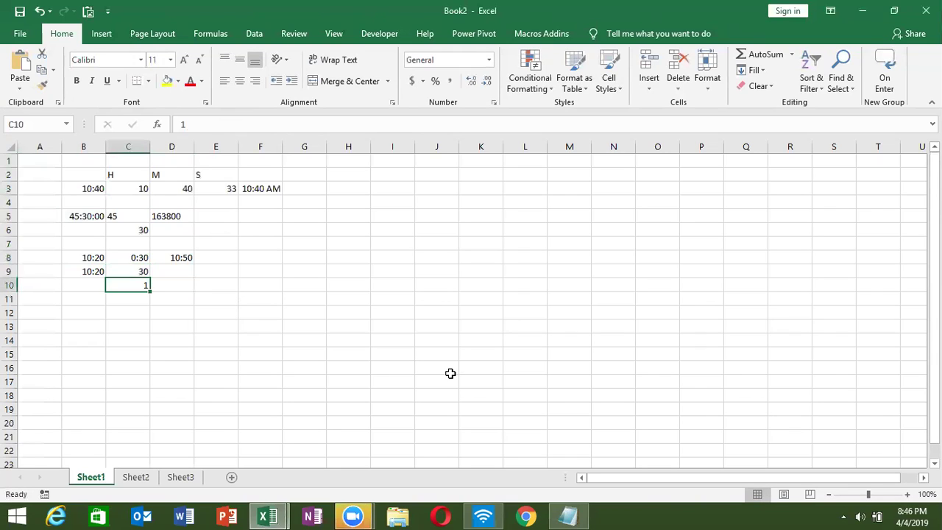
{"action": "key", "text": "Up"}
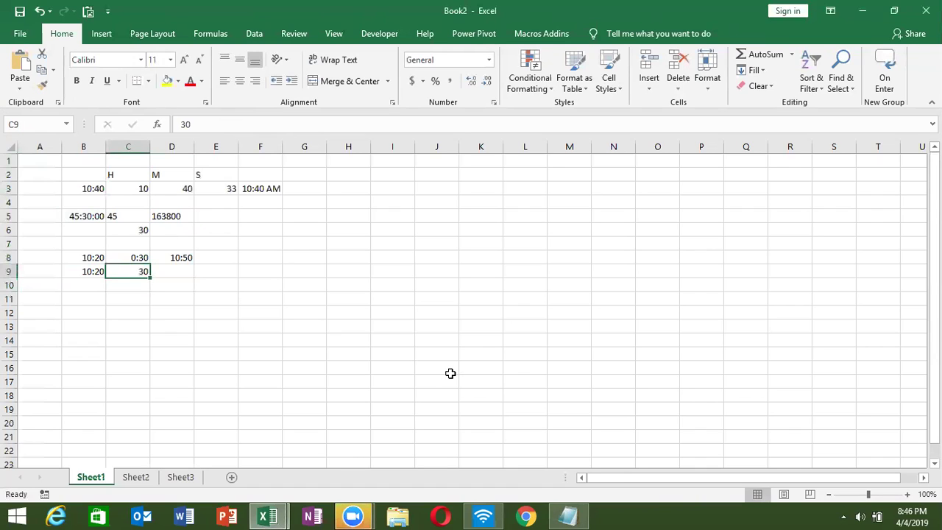
Step: Enter =B9+TIME(0,30,0) in D9 so it shows 10:50
{"action": "key", "text": "Right"}
{"action": "type", "text": "="}
{"action": "key", "text": "Left"}
{"action": "key", "text": "Left"}
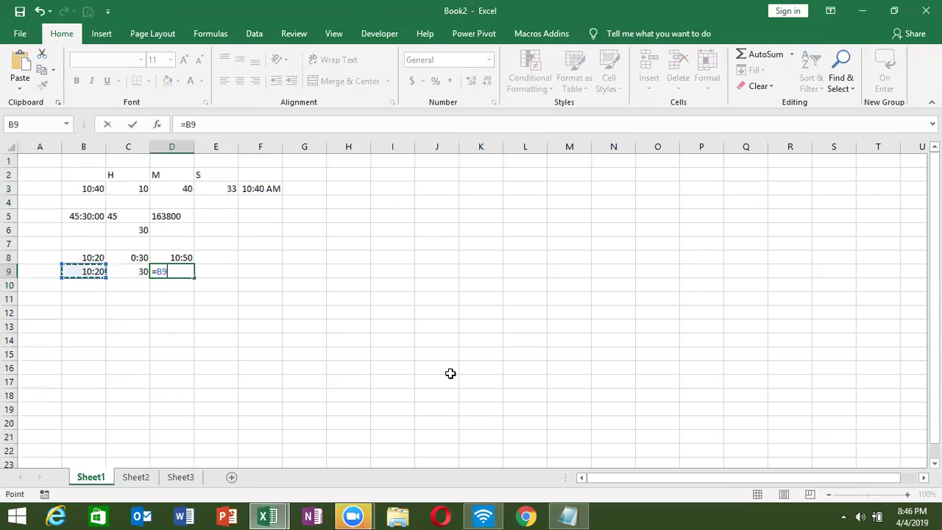
{"action": "type", "text": "+time"}
{"action": "key", "text": "Tab"}
{"action": "type", "text": "0,30."}
{"action": "key", "text": "BackSpace"}
{"action": "type", "text": ",0)"}
{"action": "key", "text": "Return"}
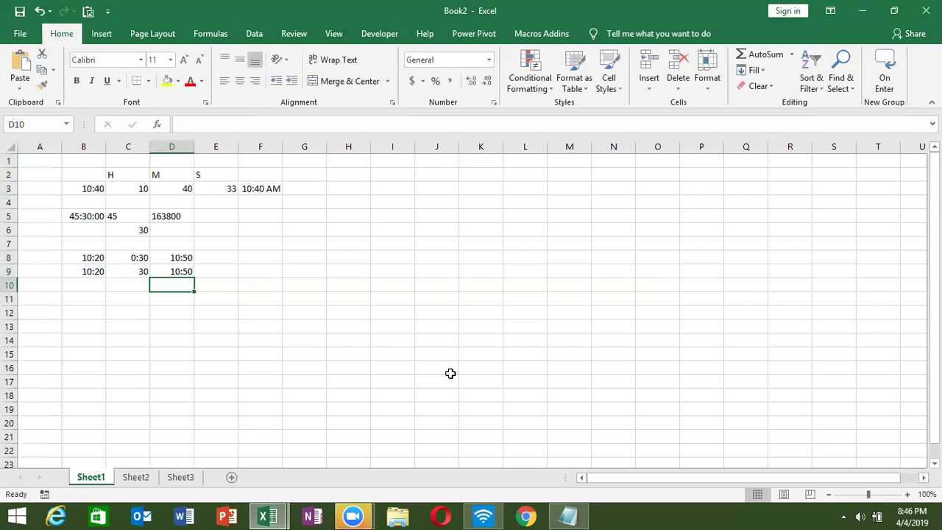
Step: Recheck D9's formula, then move to B12 for the next example
{"action": "key", "text": "Right"}
{"action": "key", "text": "Up"}
{"action": "key", "text": "Left"}
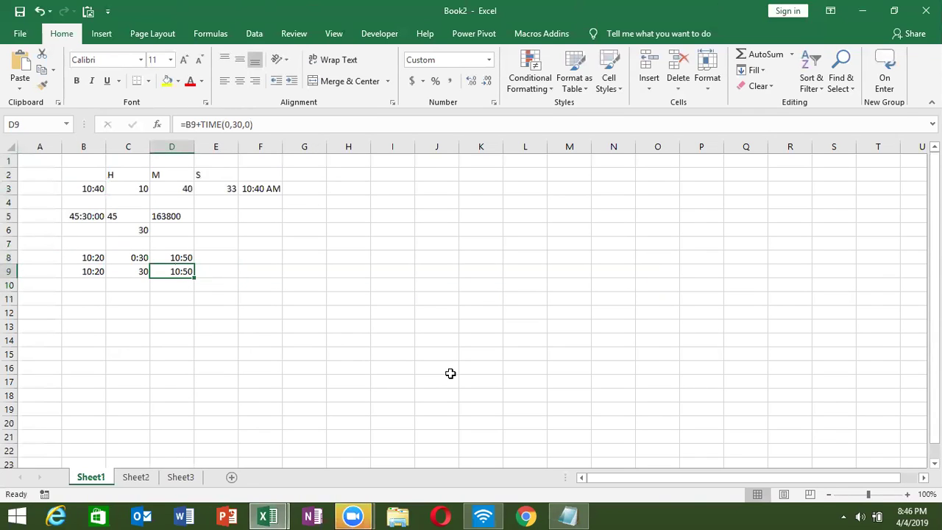
{"action": "key", "text": "Down"}
{"action": "key", "text": "Down"}
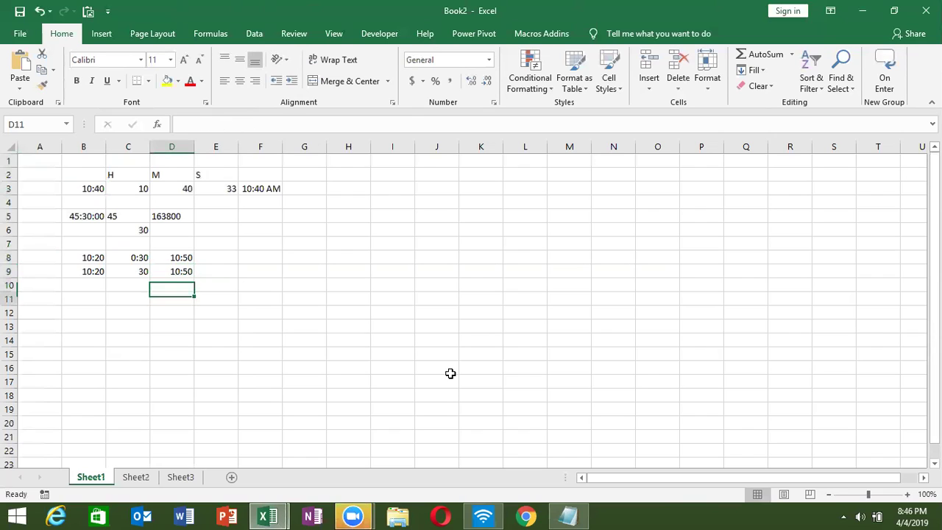
{"action": "key", "text": "Down"}
{"action": "key", "text": "Left"}
{"action": "key", "text": "Left"}
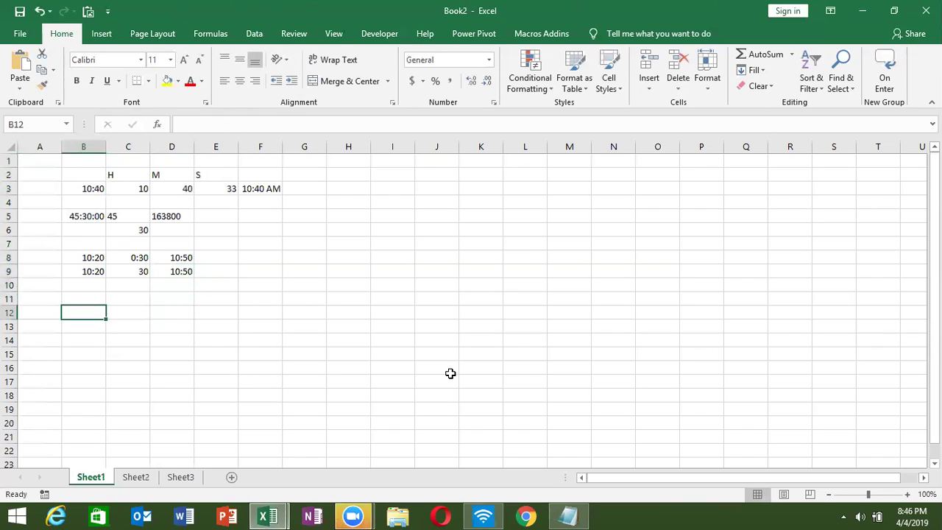
Step: Enter start time 10:20 in B12 and end time 20:30 in C12
{"action": "type", "text": "10:20"}
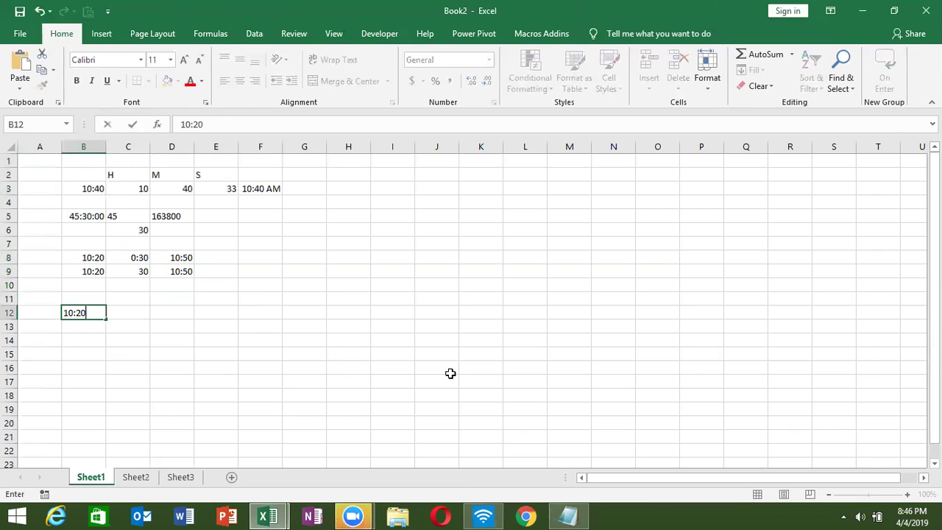
{"action": "key", "text": "Right"}
{"action": "type", "text": "20:"}
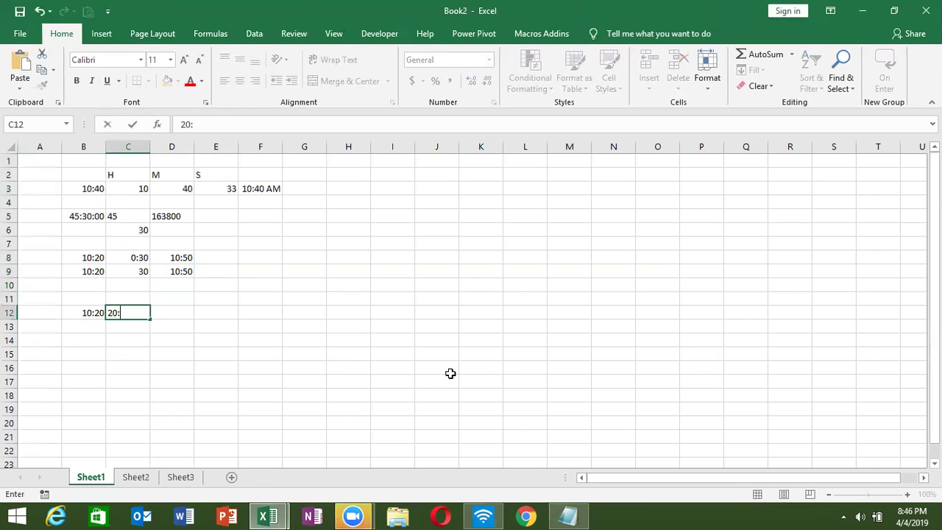
{"action": "type", "text": "30"}
{"action": "key", "text": "Right"}
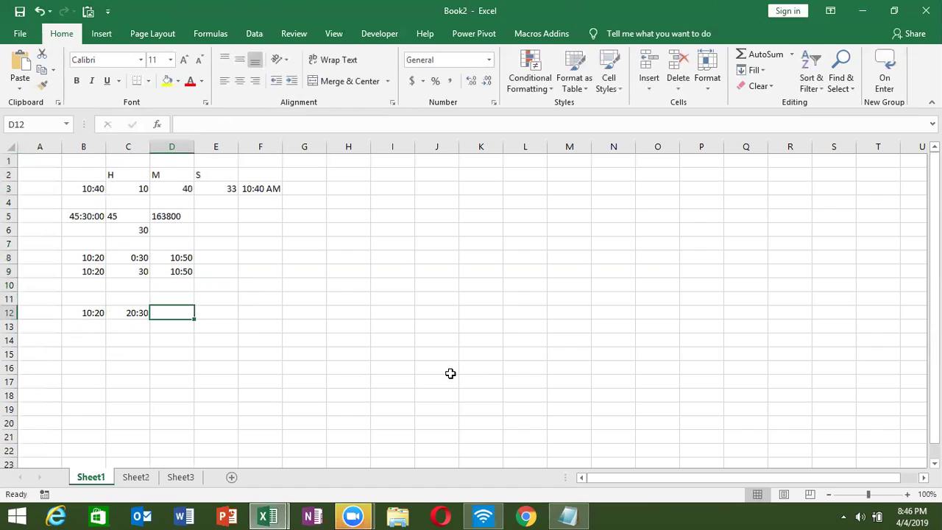
{"action": "key", "text": "Left"}
{"action": "key", "text": "Left"}
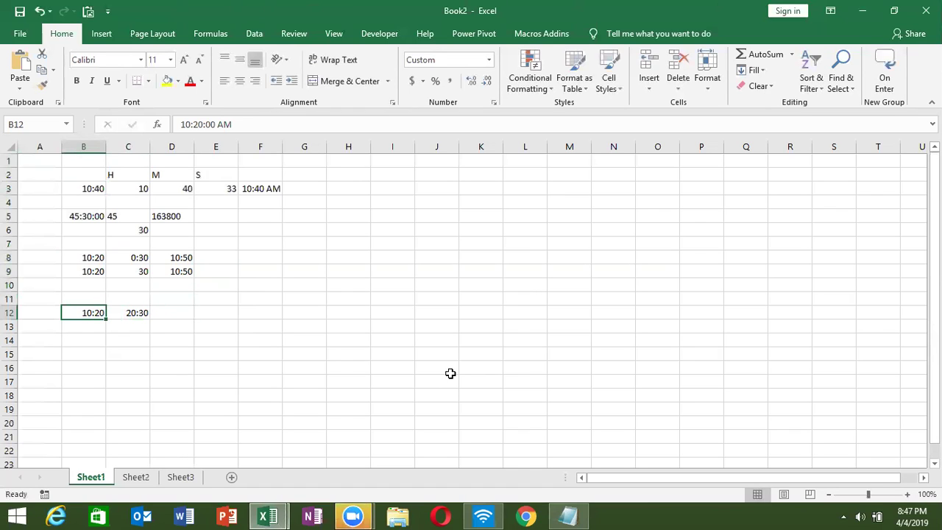
{"action": "key", "text": "Up"}
{"action": "key", "text": "Right"}
{"action": "key", "text": "Down"}
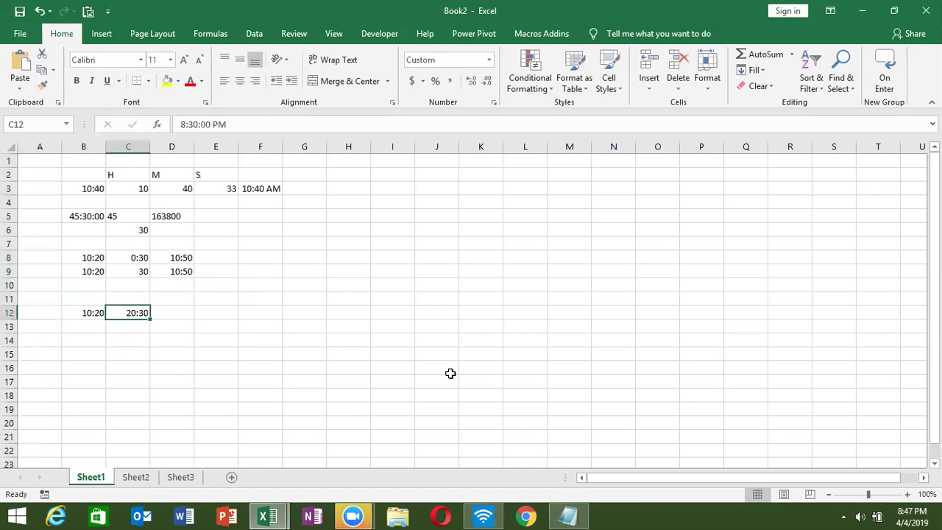
Step: Enter =C12-B12 in D12 to get the 10:10 elapsed time
{"action": "key", "text": "Right"}
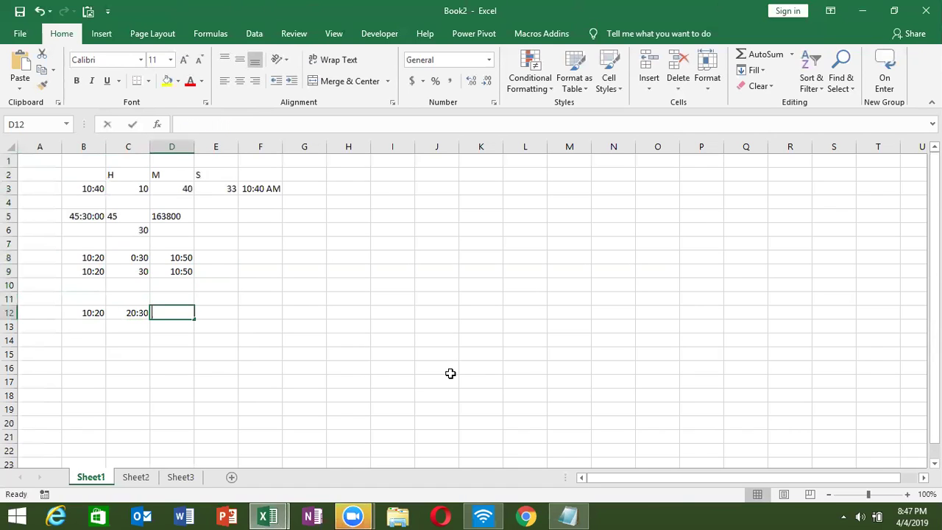
{"action": "type", "text": "="}
{"action": "key", "text": "Left"}
{"action": "type", "text": "-"}
{"action": "key", "text": "Left"}
{"action": "key", "text": "Left"}
{"action": "key", "text": "ctrl+Return"}
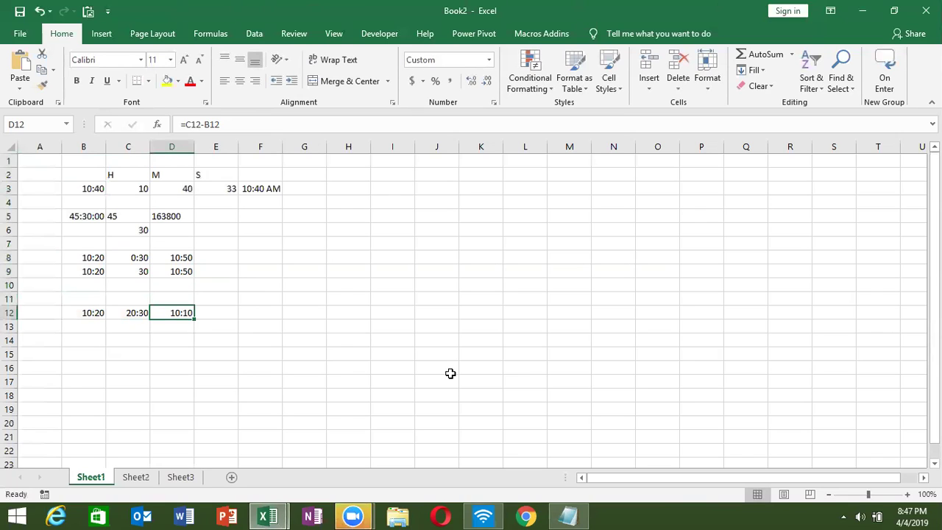
{"action": "key", "text": "Down"}
{"action": "key", "text": "Left"}
{"action": "key", "text": "Left"}
Step: Enter start date 4/3 in A14 and start time 14:00 in B14
{"action": "key", "text": "Down"}
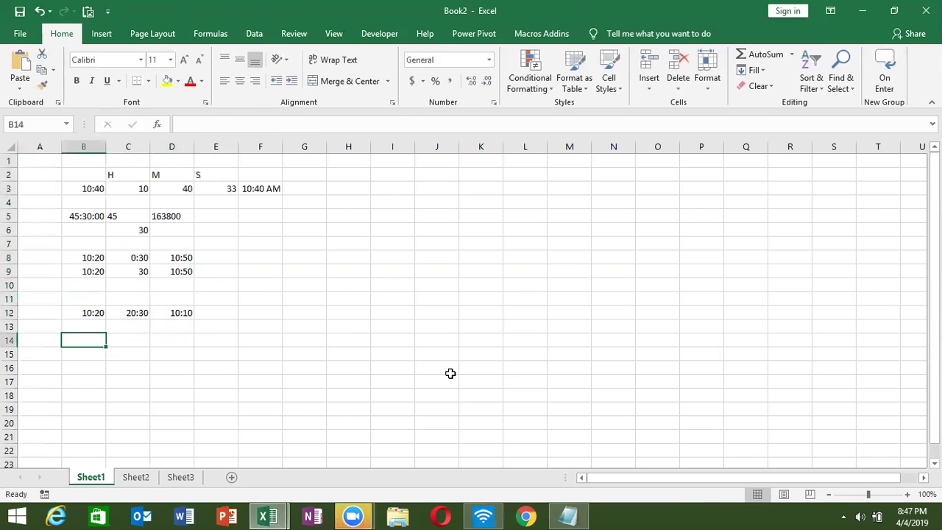
{"action": "key", "text": "Left"}
{"action": "type", "text": "4/3"}
{"action": "key", "text": "Tab"}
{"action": "type", "text": "2:00"}
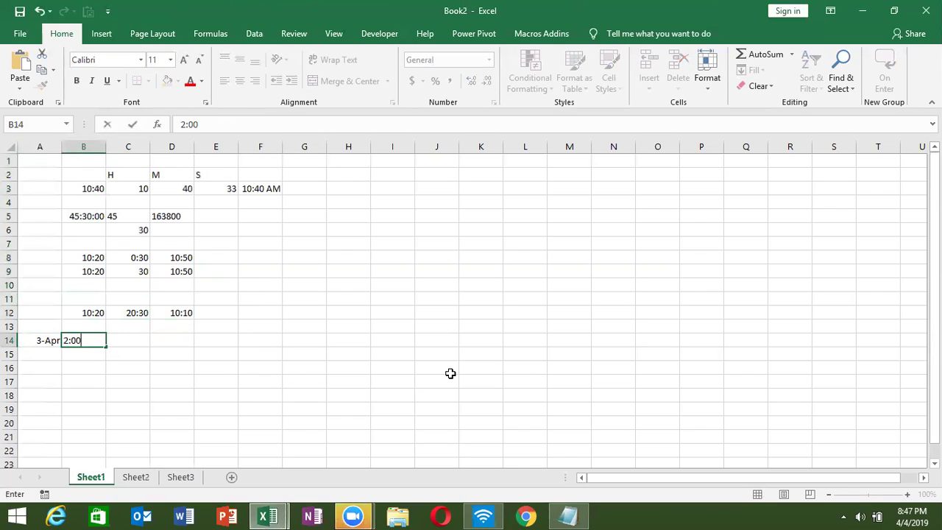
{"action": "key", "text": "Tab"}
{"action": "key", "text": "Left"}
{"action": "key", "text": "Delete"}
{"action": "type", "text": "14:00"}
{"action": "key", "text": "Tab"}
Step: Enter end date 4/4 in C14 and end time 1:00 in D14
{"action": "type", "text": "4/4"}
{"action": "key", "text": "ctrl+Return"}
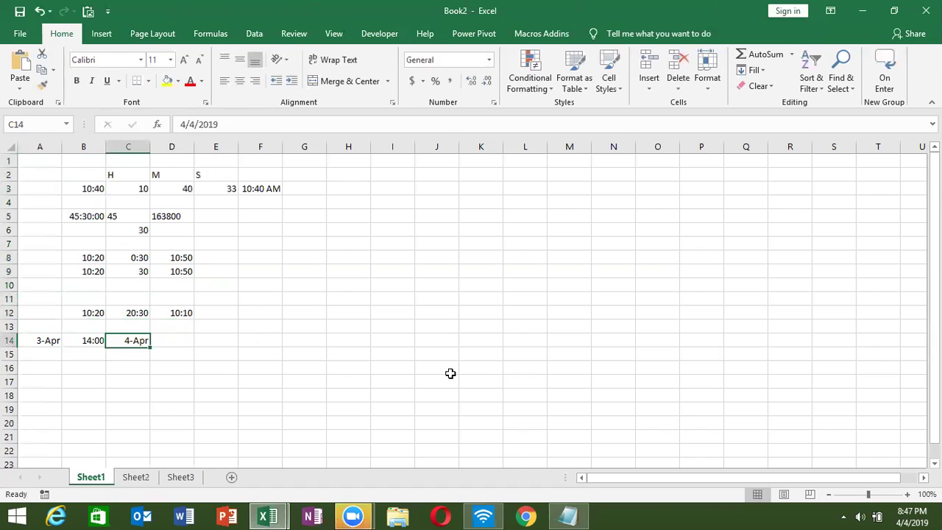
{"action": "key", "text": "Tab"}
{"action": "type", "text": "3"}
{"action": "key", "text": "BackSpace"}
{"action": "type", "text": "1"}
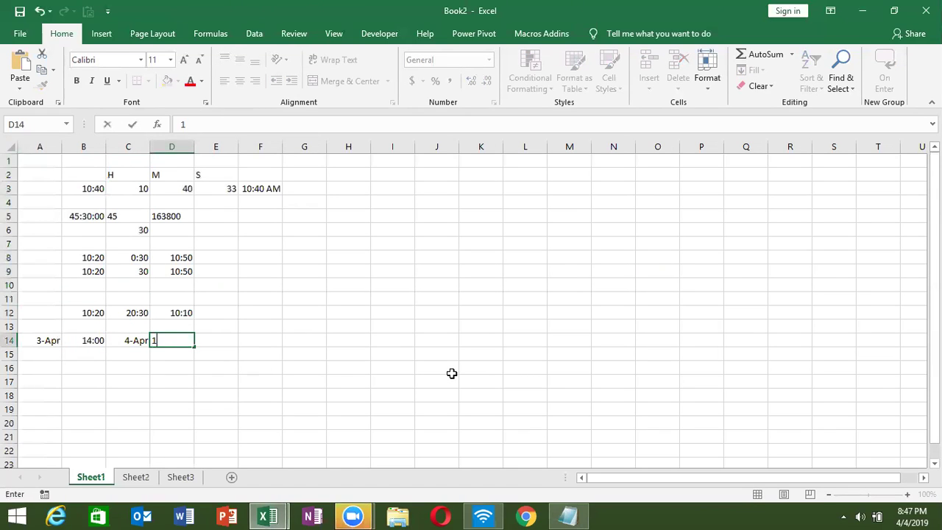
{"action": "type", "text": ":00"}
{"action": "key", "text": "Tab"}
{"action": "key", "text": "Left"}
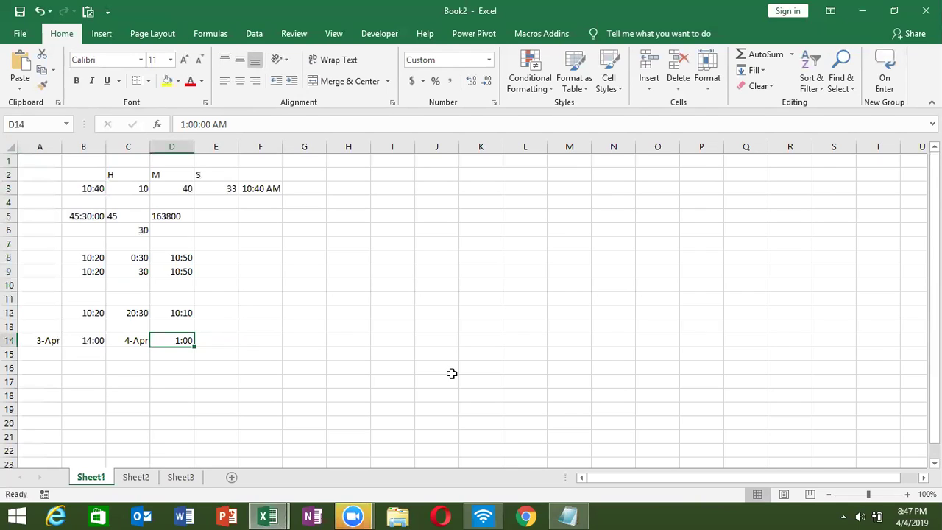
Step: Move through row 15 and over to cell F11
{"action": "key", "text": "Down"}
{"action": "key", "text": "Left"}
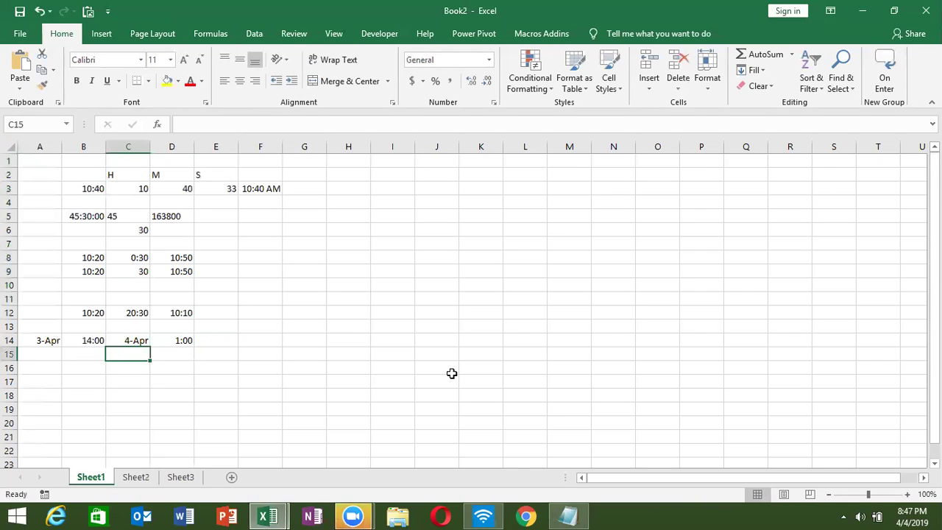
{"action": "key", "text": "Left"}
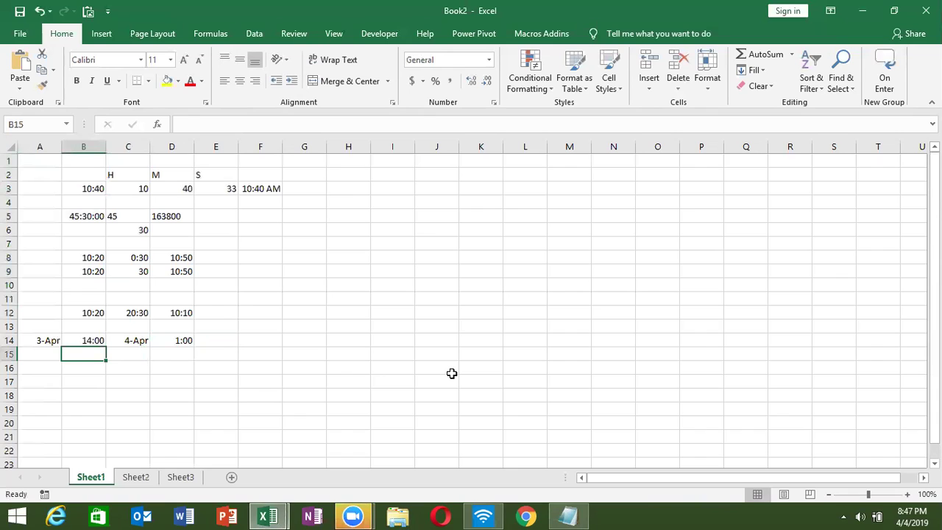
{"action": "key", "text": "Right"}
{"action": "key", "text": "Right"}
{"action": "key", "text": "Right"}
{"action": "key", "text": "Up"}
{"action": "key", "text": "Up"}
{"action": "key", "text": "Up"}
{"action": "key", "text": "Up"}
{"action": "key", "text": "Right"}
Step: Enter =NOW() in F11 to show the current date and time
{"action": "type", "text": "="}
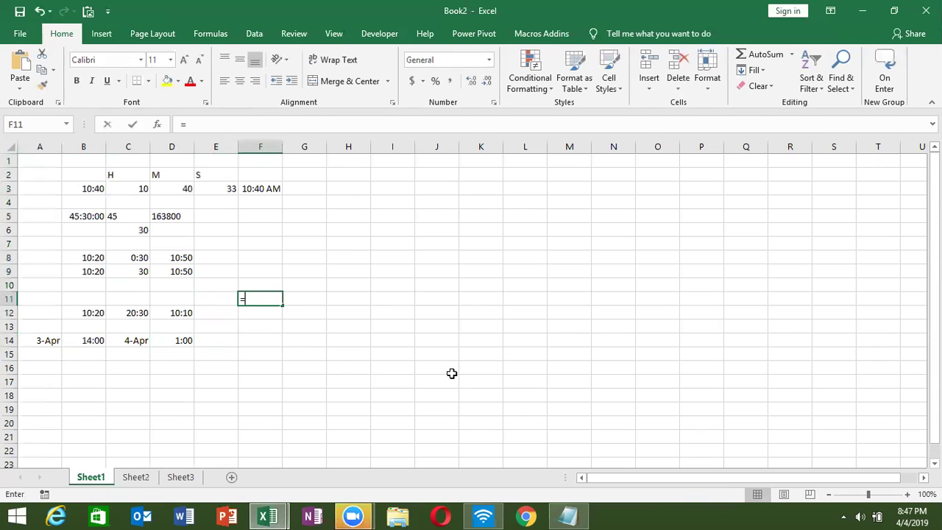
{"action": "type", "text": "now"}
{"action": "key", "text": "Tab"}
{"action": "type", "text": ")"}
{"action": "key", "text": "Return"}
{"action": "key", "text": "Down"}
{"action": "key", "text": "Down"}
{"action": "key", "text": "Left"}
{"action": "key", "text": "Left"}
Step: Combine the start date and time in B15 with =A14+B14
{"action": "key", "text": "Left"}
{"action": "key", "text": "Left"}
{"action": "key", "text": "Down"}
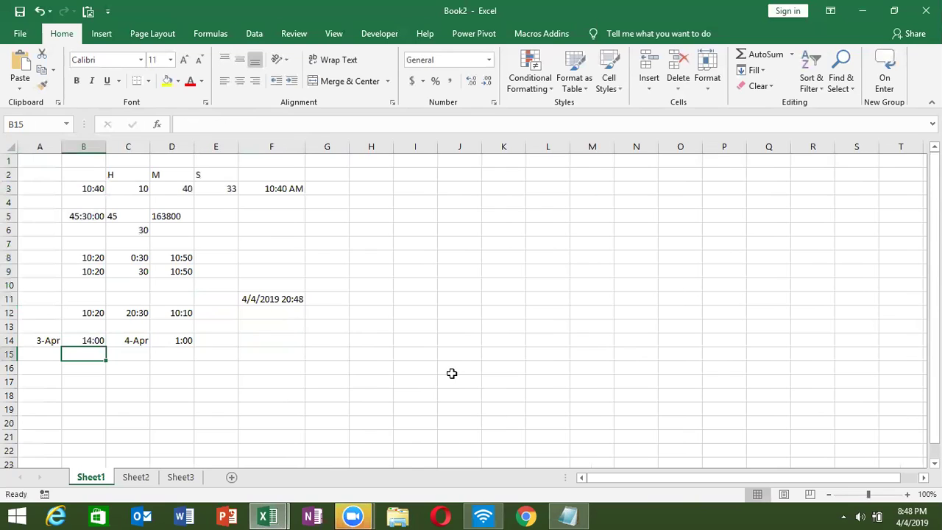
{"action": "type", "text": "="}
{"action": "key", "text": "Up"}
{"action": "key", "text": "Left"}
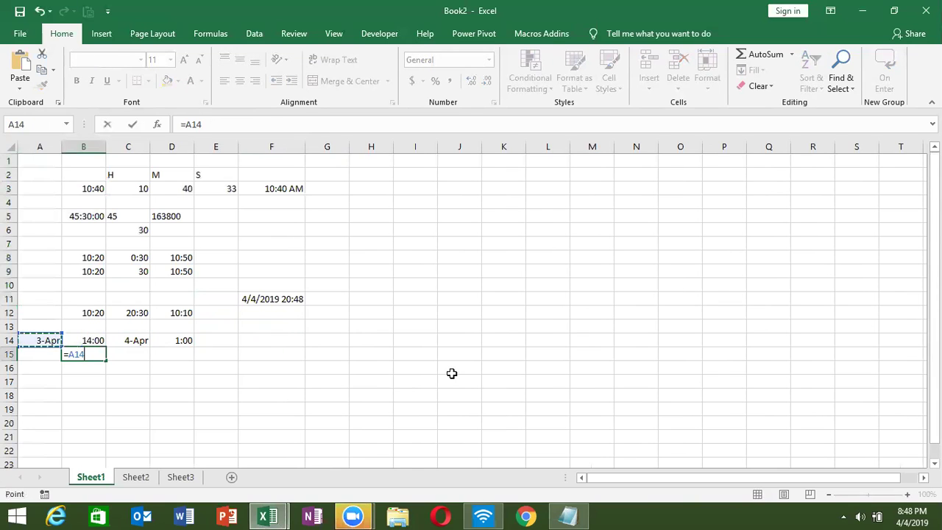
{"action": "type", "text": "+"}
{"action": "key", "text": "Up"}
{"action": "key", "text": "Return"}
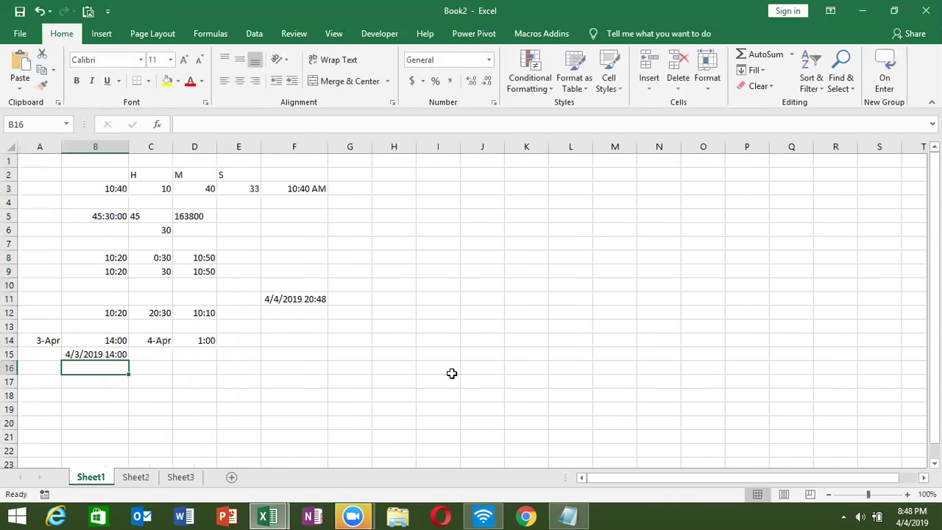
Step: Combine the end date and time in C15 with =C14+D14
{"action": "key", "text": "Up"}
{"action": "key", "text": "Right"}
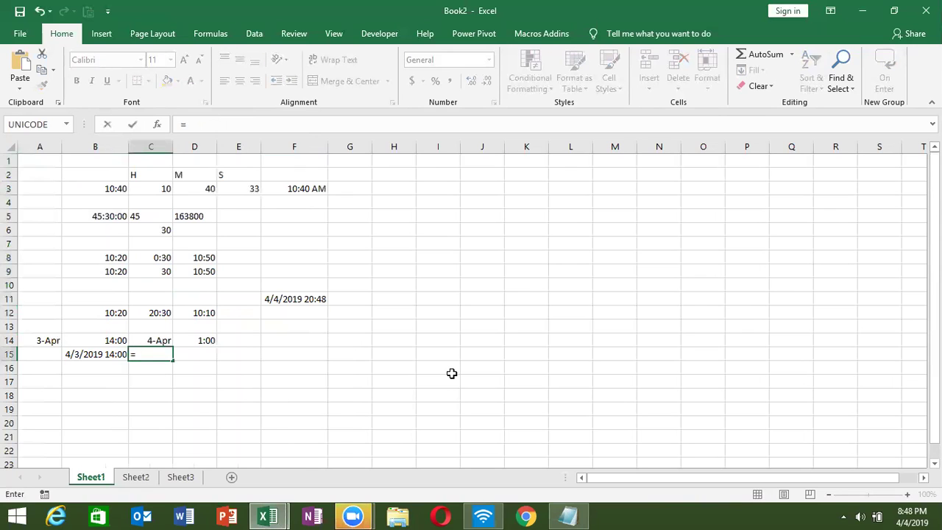
{"action": "key", "text": "Up"}
{"action": "type", "text": "+"}
{"action": "key", "text": "Up"}
{"action": "key", "text": "Right"}
{"action": "key", "text": "Return"}
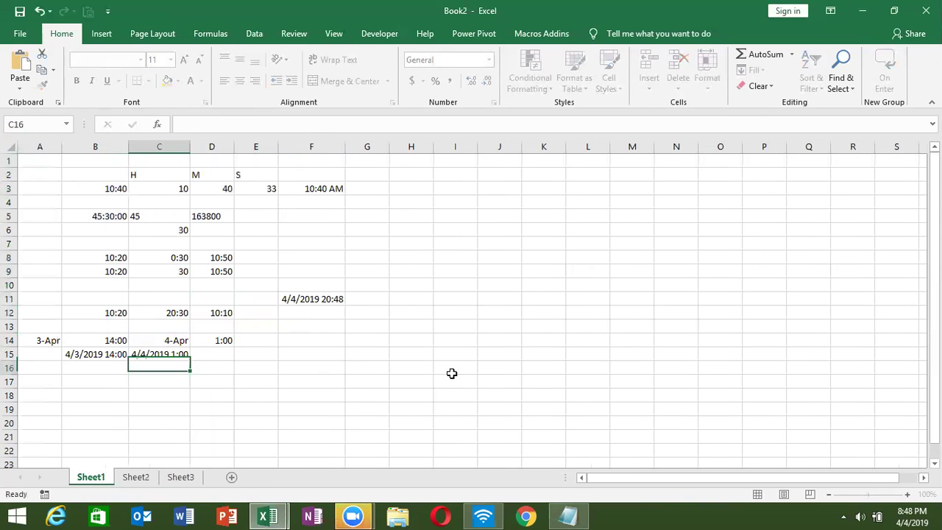
Step: Enter =C15-B15 in D15 to get the 0.458333 difference
{"action": "key", "text": "Up"}
{"action": "key", "text": "Right"}
{"action": "type", "text": "="}
{"action": "key", "text": "Left"}
{"action": "type", "text": "-"}
{"action": "key", "text": "Left"}
{"action": "key", "text": "Left"}
{"action": "key", "text": "Return"}
{"action": "key", "text": "Up"}
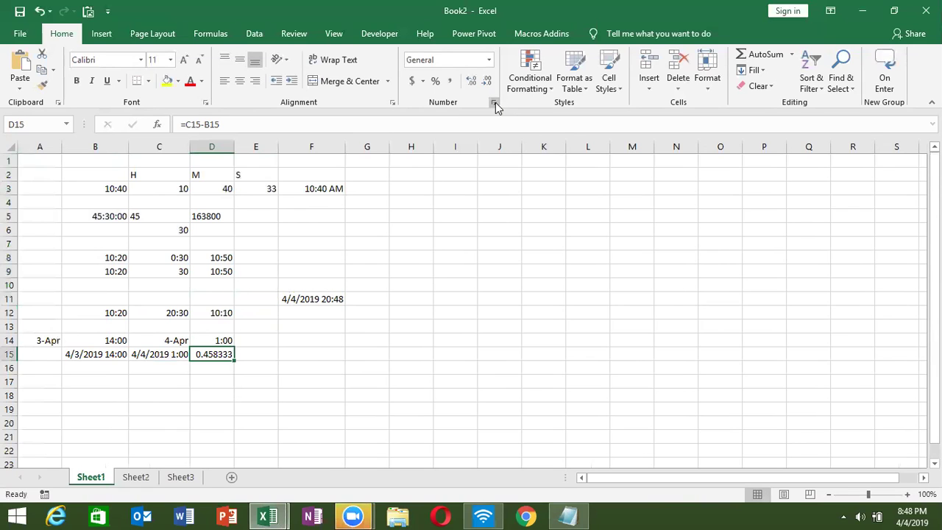
Step: Apply the Time format 37:30:55 to D15 so it shows 11:00:00
{"action": "left_click", "coordinate": [493, 103]}
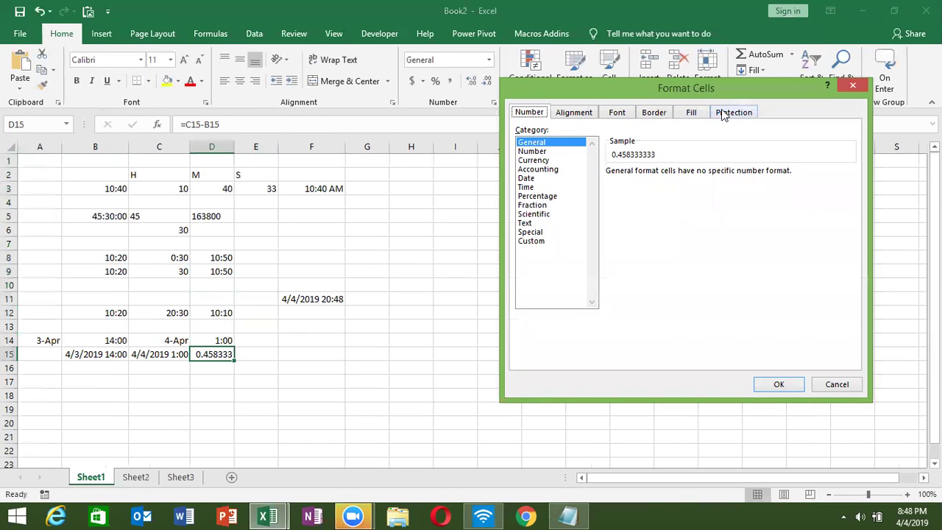
{"action": "left_click", "coordinate": [537, 188]}
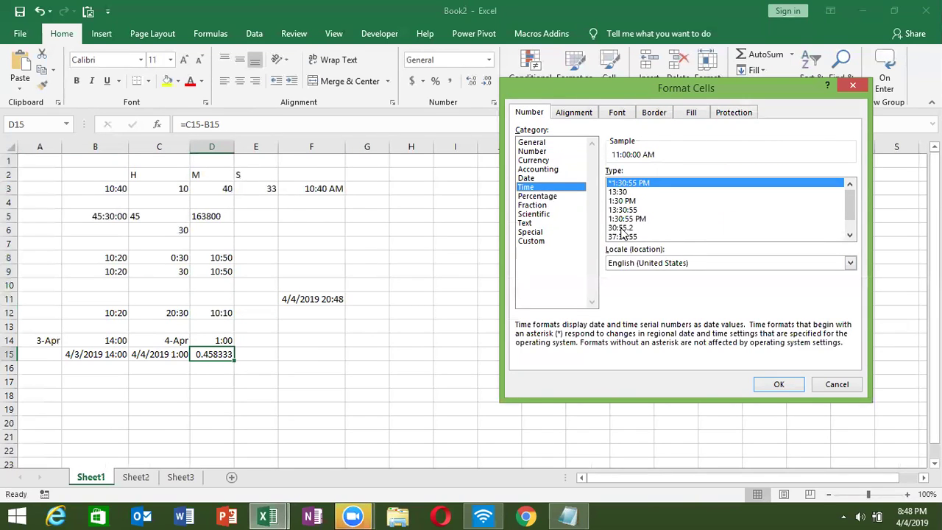
{"action": "left_click", "coordinate": [623, 237]}
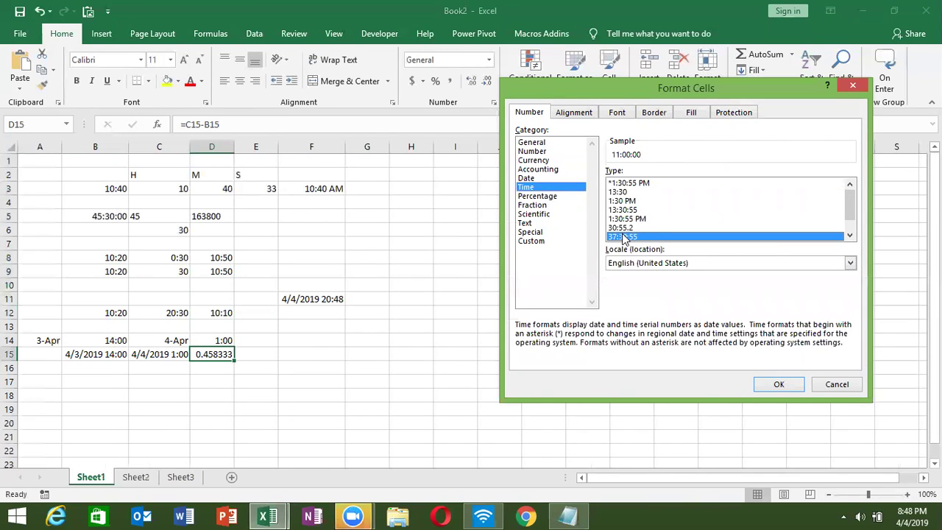
{"action": "key", "text": "Return"}
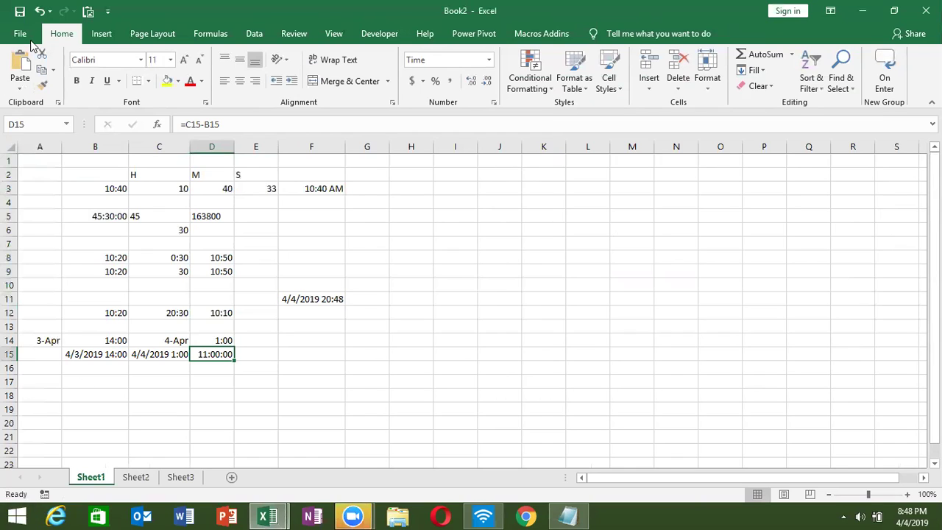
{"action": "left_click", "coordinate": [354, 221]}
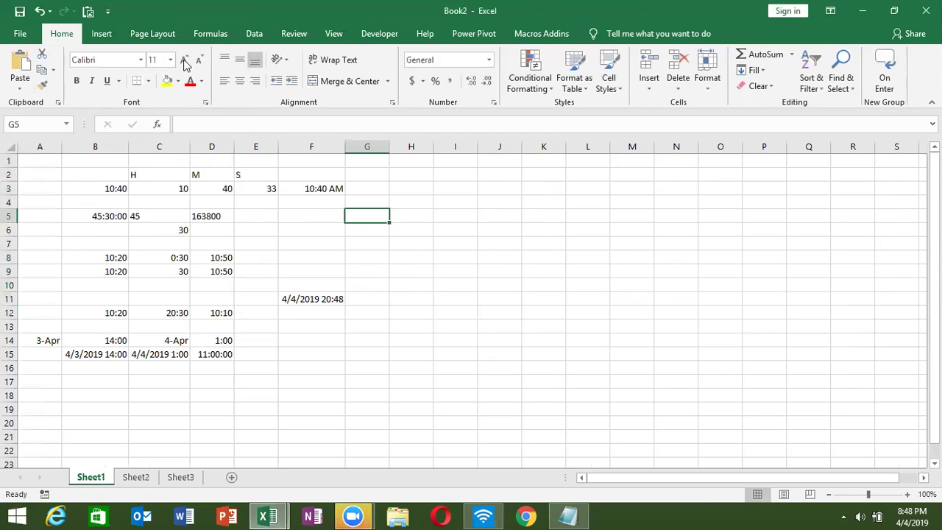
Step: Select B19 and browse the Date & Time functions without inserting one
{"action": "left_click", "coordinate": [79, 387]}
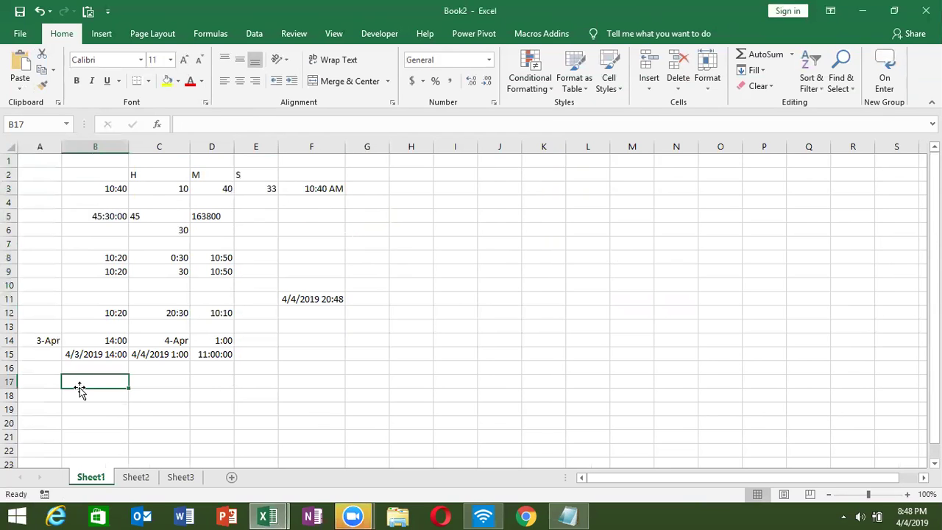
{"action": "scroll", "coordinate": [79, 387], "scroll_direction": "down", "scroll_amount": 4}
{"action": "left_click", "coordinate": [92, 243]}
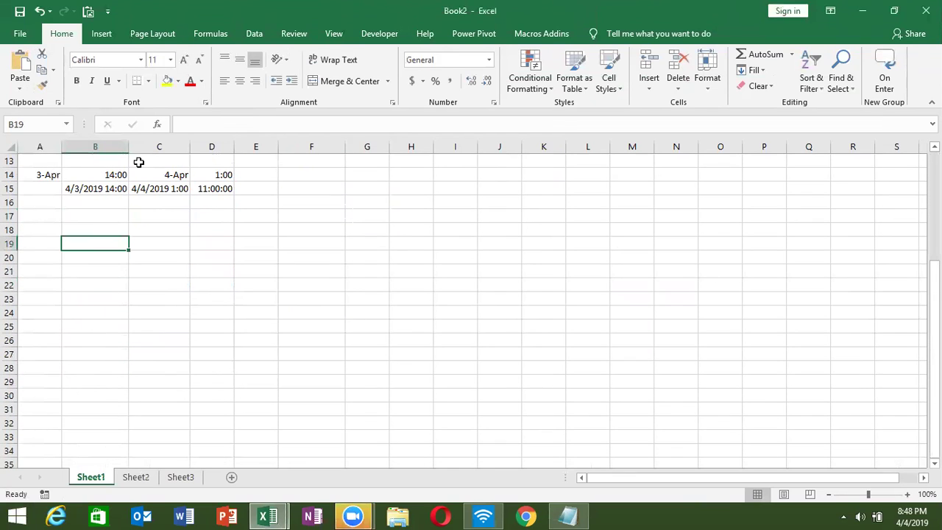
{"action": "left_click", "coordinate": [208, 38]}
{"action": "left_click", "coordinate": [231, 92]}
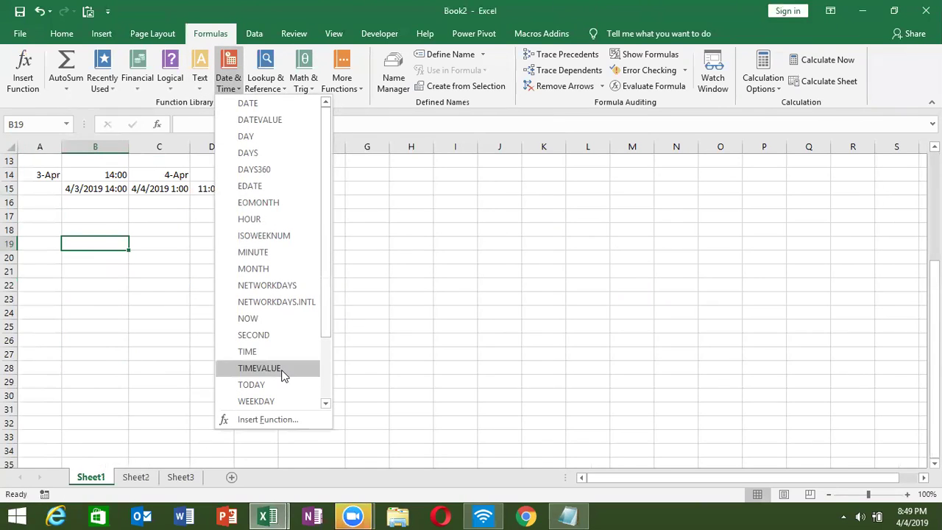
{"action": "left_click", "coordinate": [89, 287]}
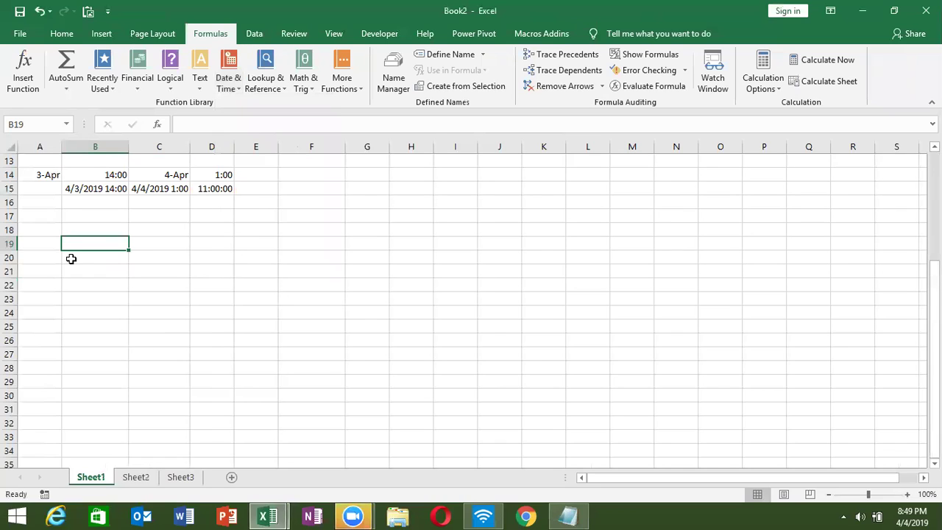
Step: Enter the text '10-JAN in B19
{"action": "type", "text": "'10:"}
{"action": "key", "text": "BackSpace"}
{"action": "type", "text": "-"}
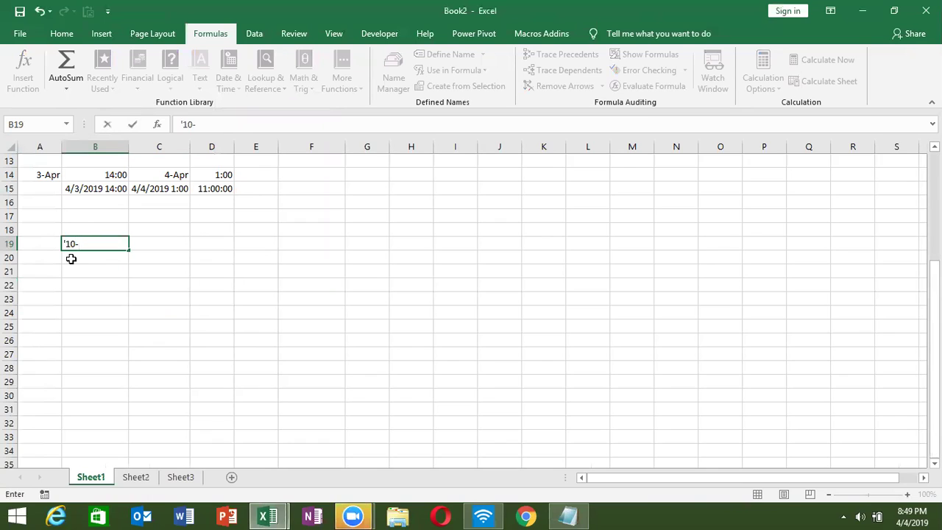
{"action": "type", "text": "JAN"}
{"action": "key", "text": "Return"}
{"action": "key", "text": "Up"}
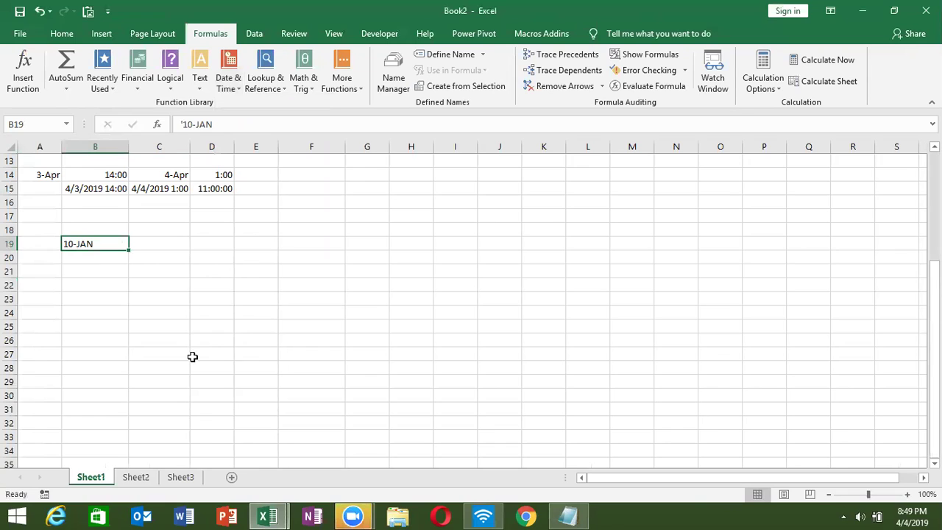
Step: Enter =DATEVALUE(B19) in C19 to return serial 43475, then move to B22
{"action": "key", "text": "Right"}
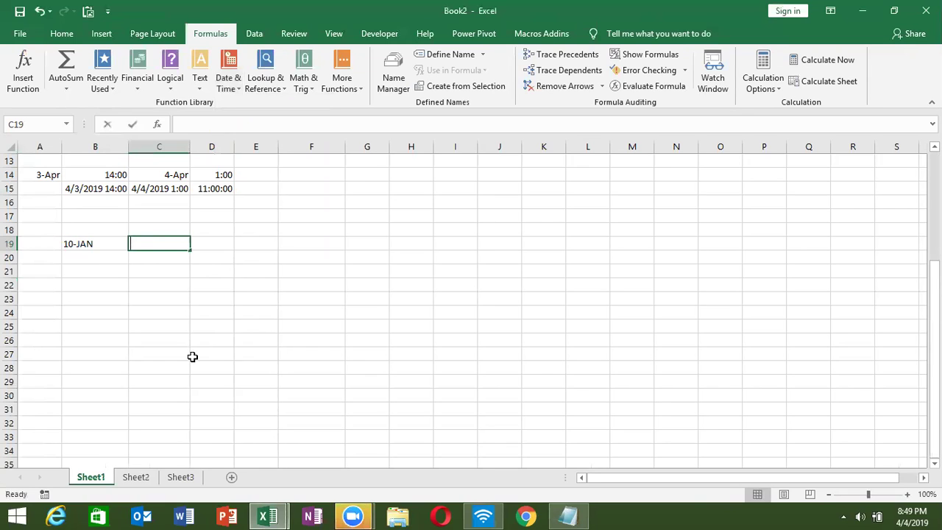
{"action": "type", "text": "=da"}
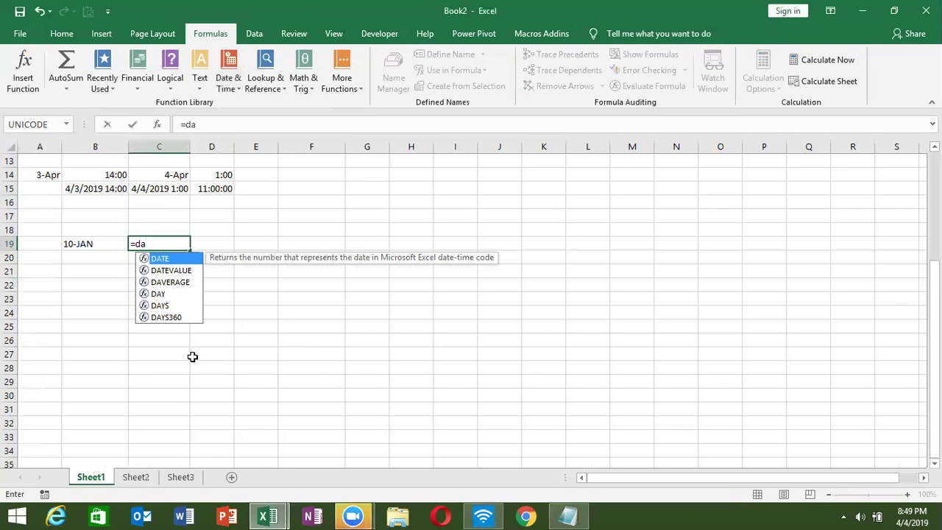
{"action": "key", "text": "Down"}
{"action": "key", "text": "Tab"}
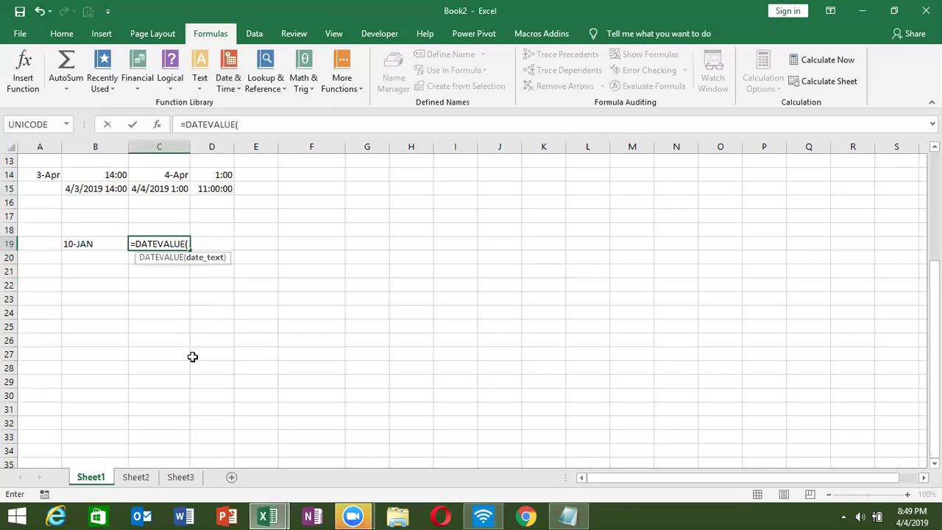
{"action": "key", "text": "Left"}
{"action": "key", "text": "Return"}
{"action": "key", "text": "Up"}
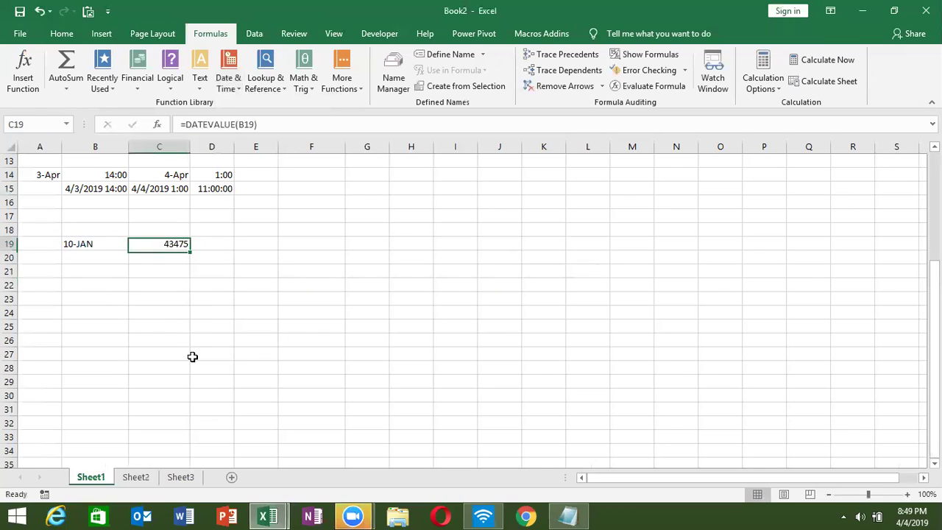
{"action": "key", "text": "Down"}
{"action": "key", "text": "Down"}
{"action": "key", "text": "Down"}
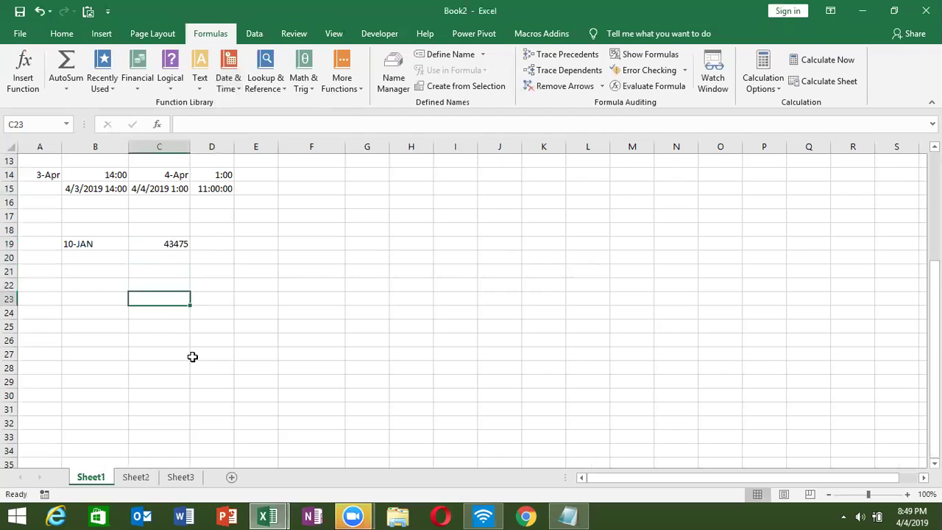
{"action": "key", "text": "Left"}
{"action": "key", "text": "Left"}
{"action": "key", "text": "Right"}
Step: Enter JAN as the month in B22 and the headings Start and End in B24:C24
{"action": "type", "text": "JAN"}
{"action": "key", "text": "Return"}
{"action": "key", "text": "Down"}
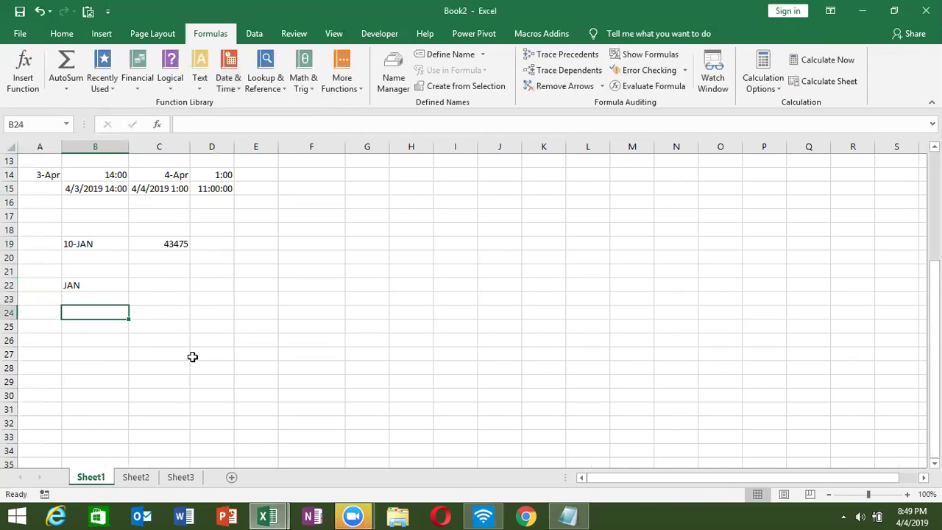
{"action": "type", "text": "SStart"}
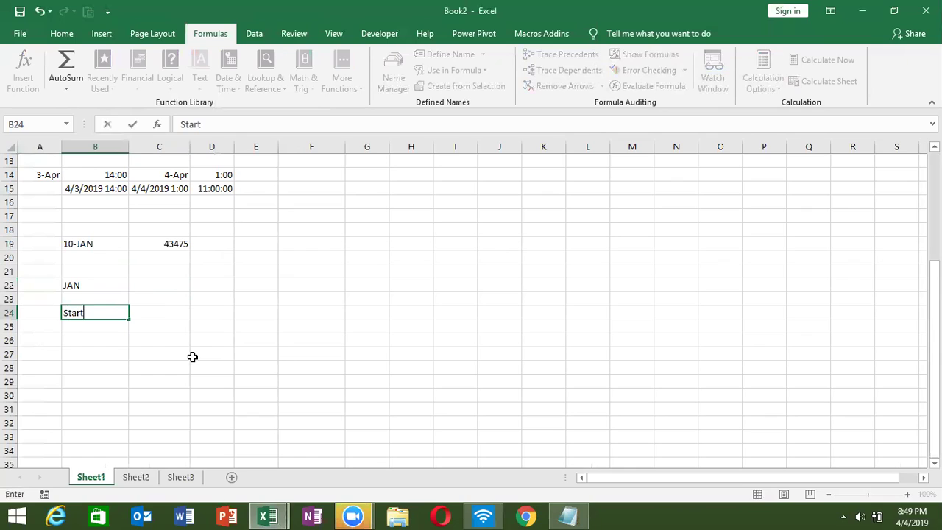
{"action": "key", "text": "Tab"}
{"action": "type", "text": "End"}
{"action": "key", "text": "Return"}
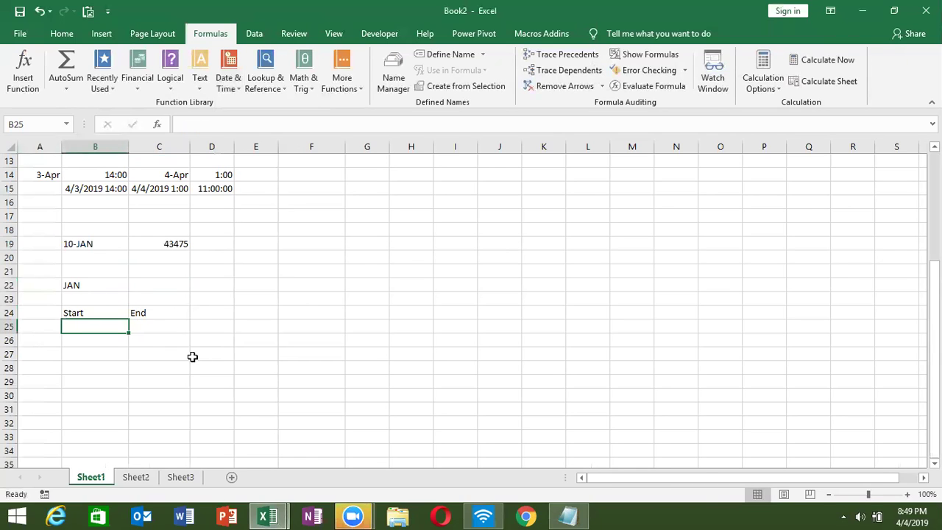
Step: Build the start-date text formula ="1-"&B22&"-2019" in B25
{"action": "type", "text": "="}
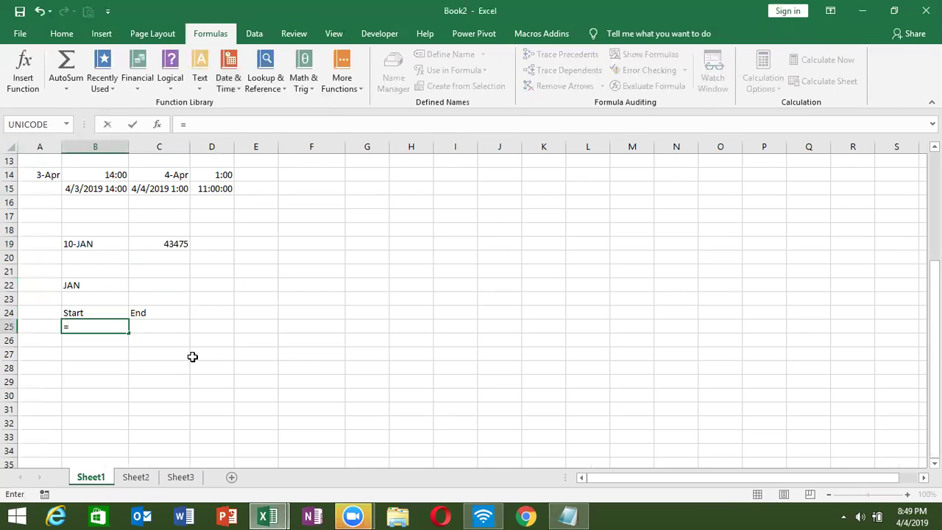
{"action": "type", "text": "\"1-\"&"}
{"action": "key", "text": "Up"}
{"action": "key", "text": "Up"}
{"action": "key", "text": "Up"}
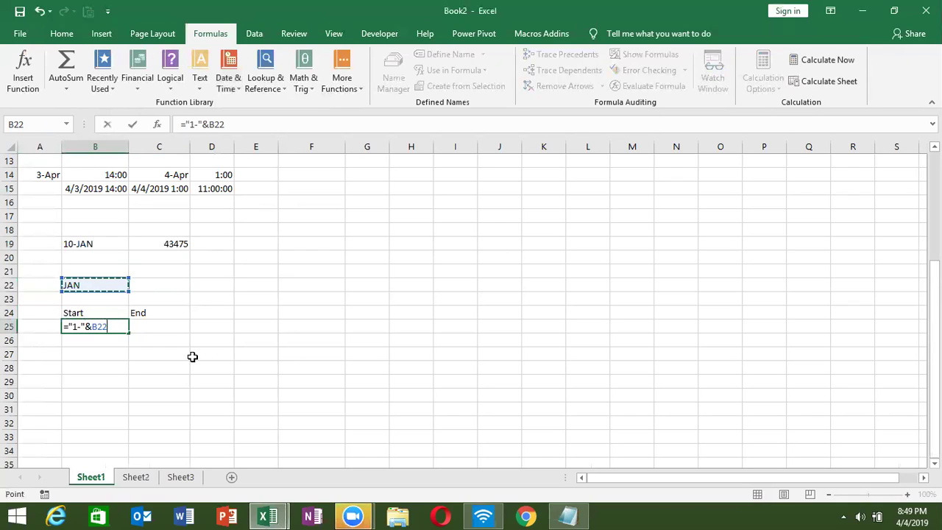
{"action": "type", "text": "&\"-20"}
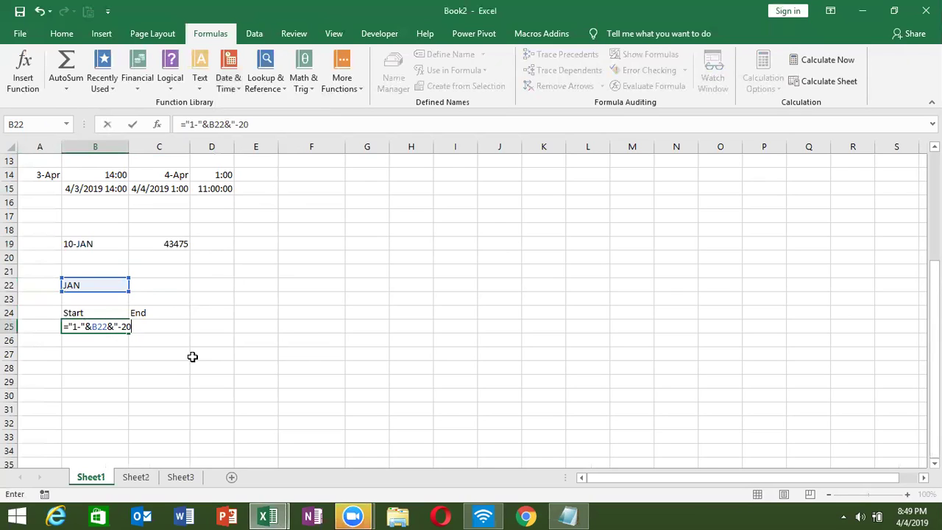
{"action": "type", "text": "19"}
{"action": "type", "text": "\""}
{"action": "key", "text": "Return"}
{"action": "key", "text": "Up"}
{"action": "key", "text": "Right"}
Step: Enter =EOMONTH(B25,0) in C25 and format it as a date
{"action": "type", "text": "="}
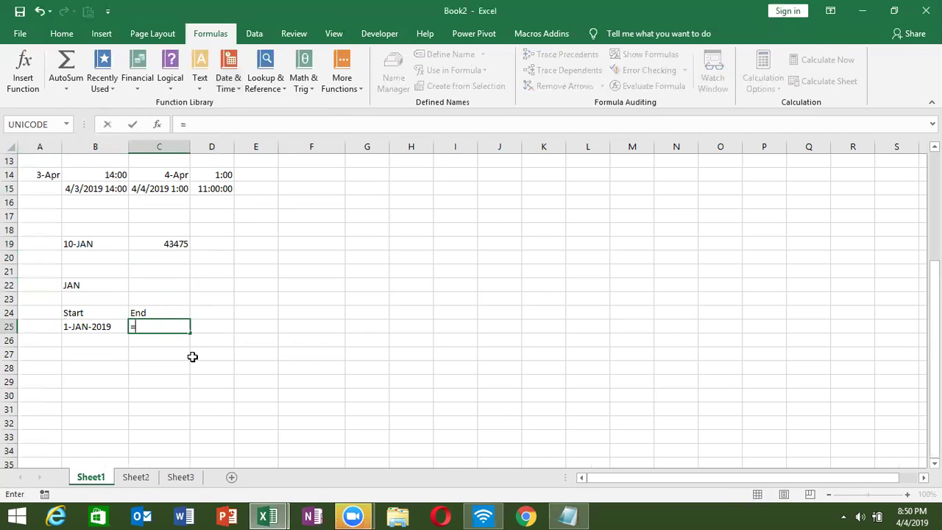
{"action": "type", "text": "eo"}
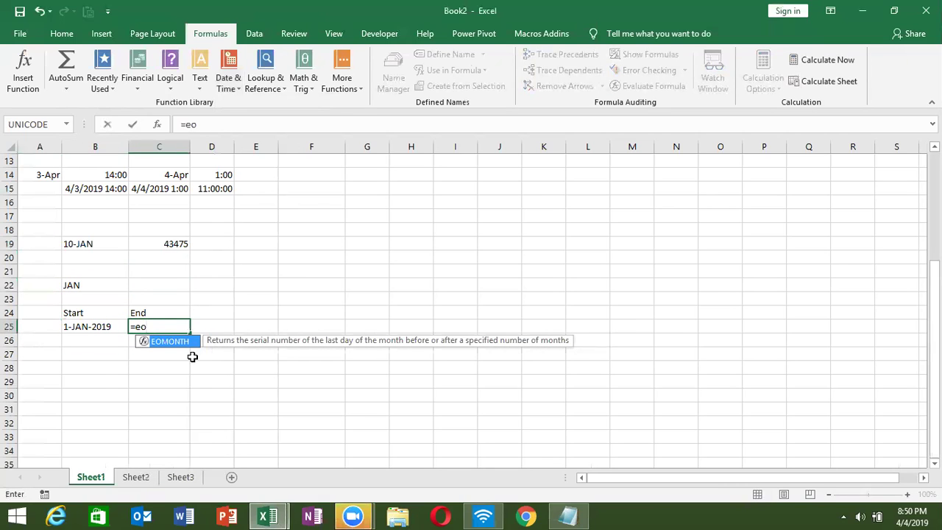
{"action": "key", "text": "Tab"}
{"action": "key", "text": "Left"}
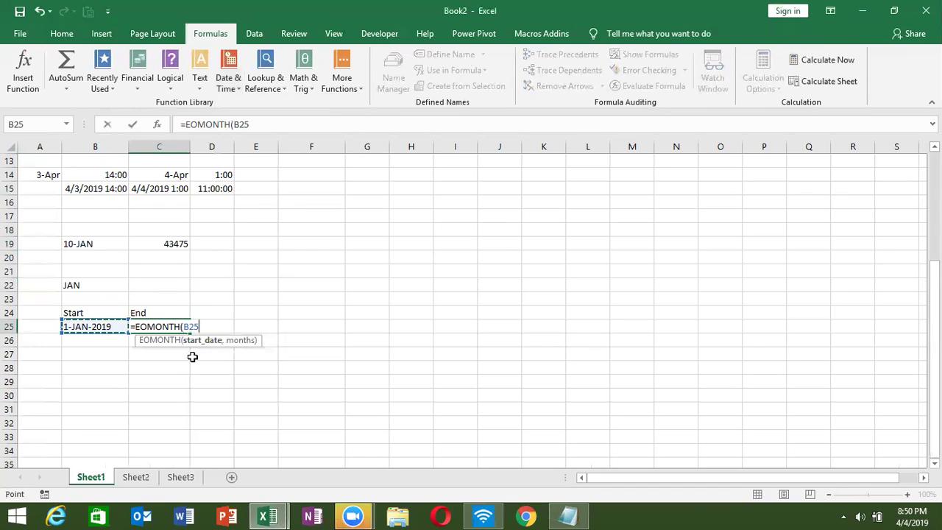
{"action": "type", "text": ",0)"}
{"action": "key", "text": "Return"}
{"action": "key", "text": "Up"}
{"action": "key", "text": "ctrl+shift+2"}
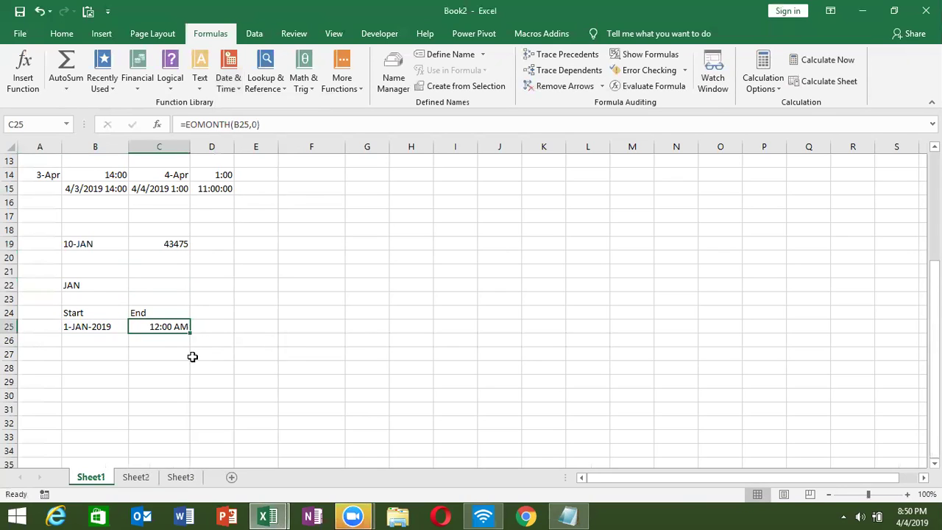
{"action": "key", "text": "ctrl+shift+3"}
{"action": "key", "text": "Down"}
{"action": "key", "text": "Up"}
Step: Wrap the B25 formula in DATEVALUE so it returns a real date
{"action": "key", "text": "Left"}
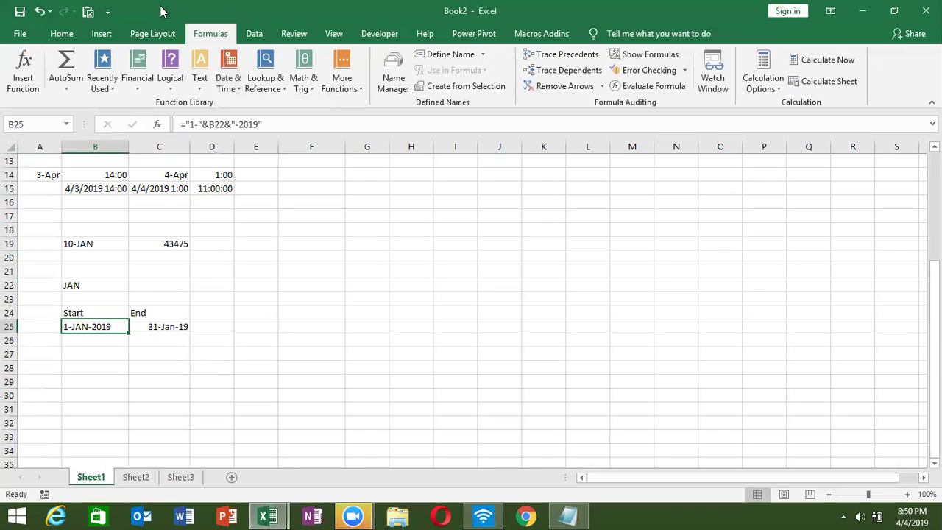
{"action": "left_click", "coordinate": [187, 124]}
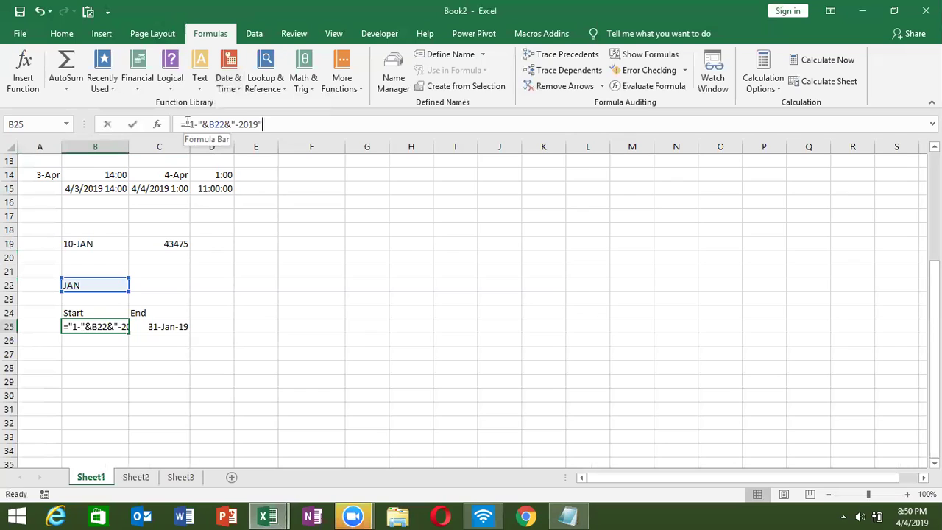
{"action": "type", "text": "date"}
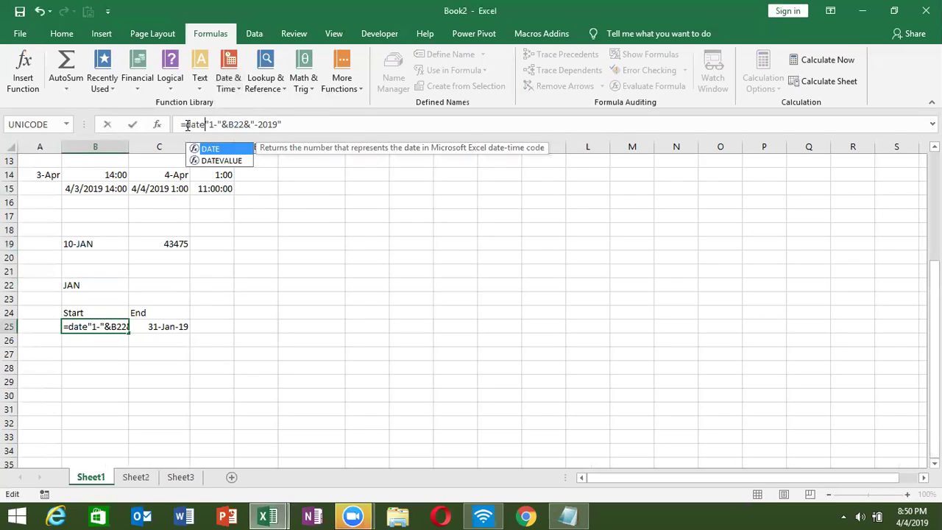
{"action": "key", "text": "Down"}
{"action": "key", "text": "Tab"}
{"action": "left_click", "coordinate": [375, 124]}
{"action": "type", "text": ")"}
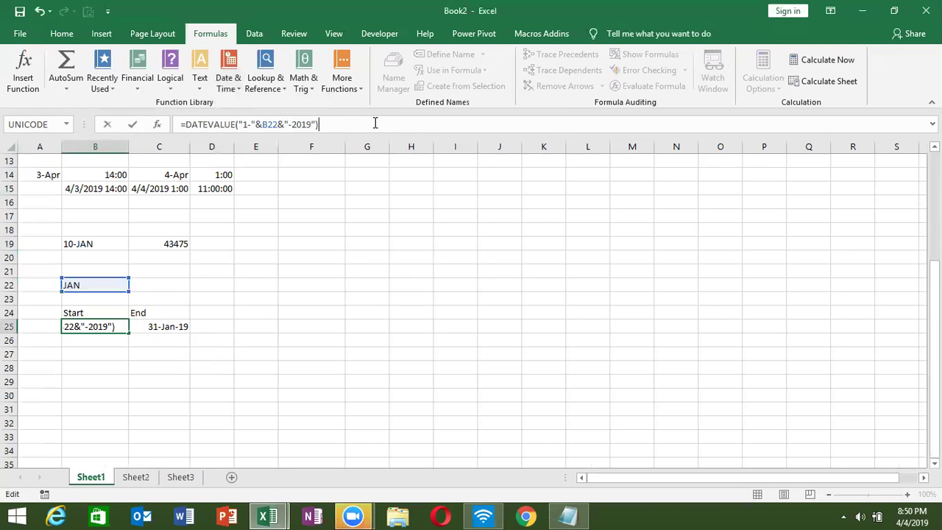
{"action": "key", "text": "Return"}
{"action": "key", "text": "Up"}
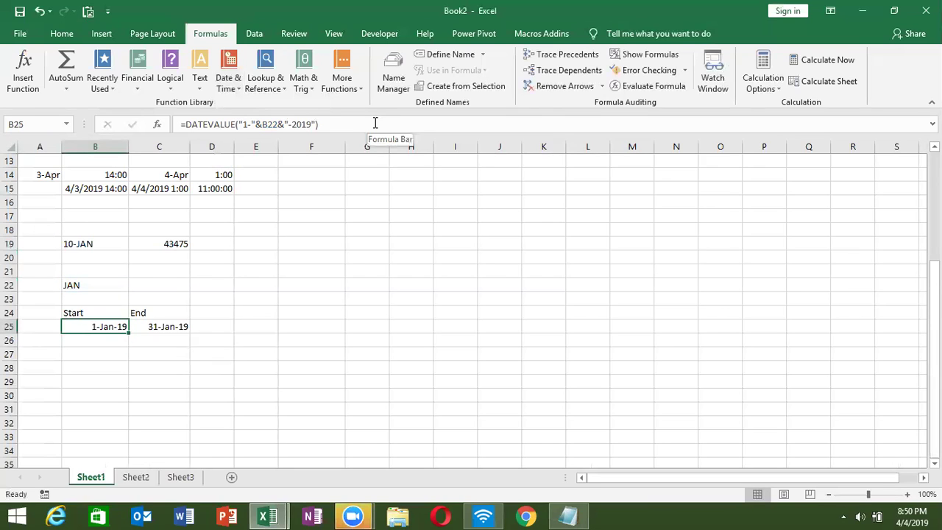
{"action": "key", "text": "Right"}
Step: Change the month in B22 to Feb, then Mar, then Apr
{"action": "key", "text": "Left"}
{"action": "key", "text": "Up"}
{"action": "key", "text": "Up"}
{"action": "key", "text": "Up"}
{"action": "type", "text": "Feb"}
{"action": "key", "text": "Return"}
{"action": "key", "text": "Up"}
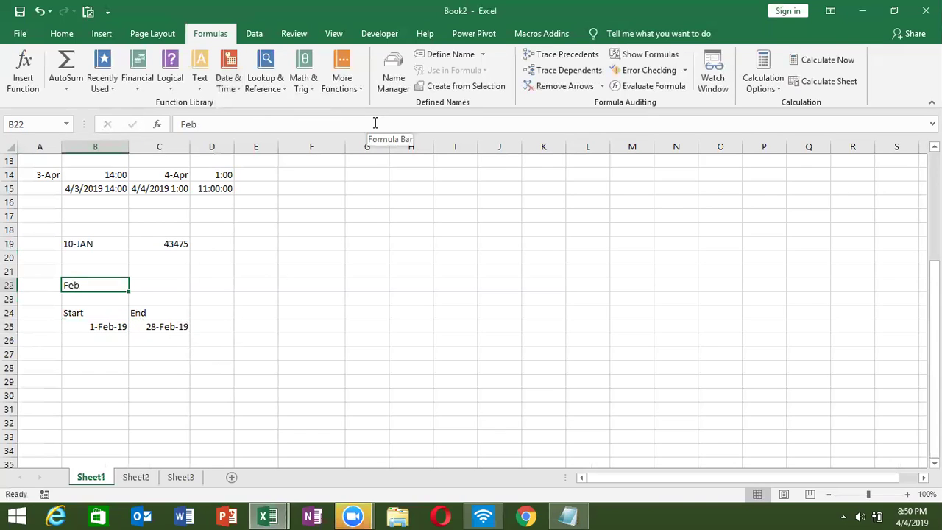
{"action": "type", "text": "Mar"}
{"action": "key", "text": "Return"}
{"action": "key", "text": "Up"}
{"action": "type", "text": "Apr"}
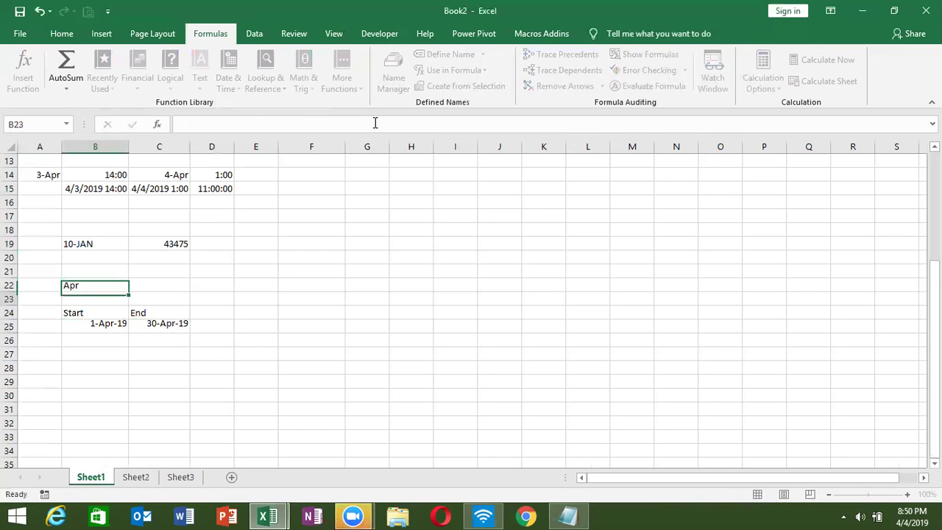
{"action": "key", "text": "Return"}
{"action": "key", "text": "Up"}
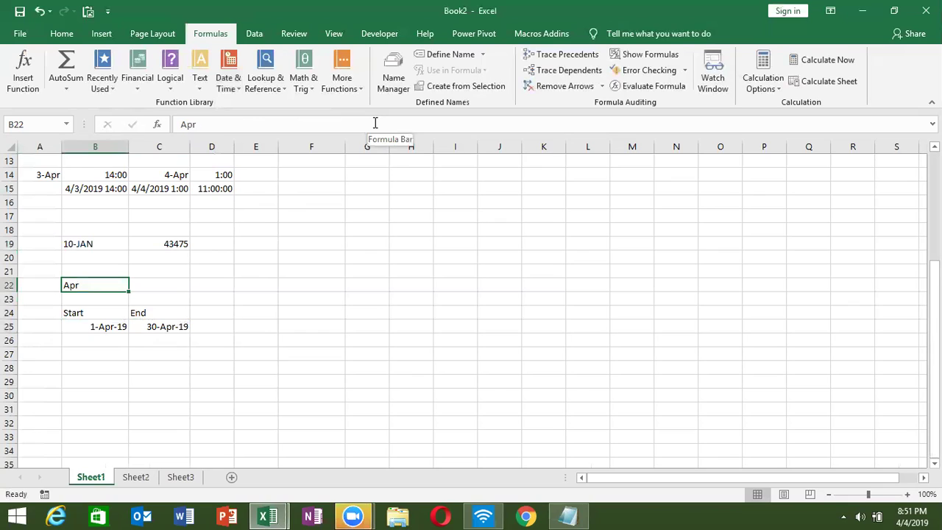
Step: Enter the text time '10:20 in B27
{"action": "key", "text": "Down"}
{"action": "key", "text": "Down"}
{"action": "key", "text": "Down"}
{"action": "key", "text": "Down"}
{"action": "key", "text": "Down"}
{"action": "key", "text": "F2"}
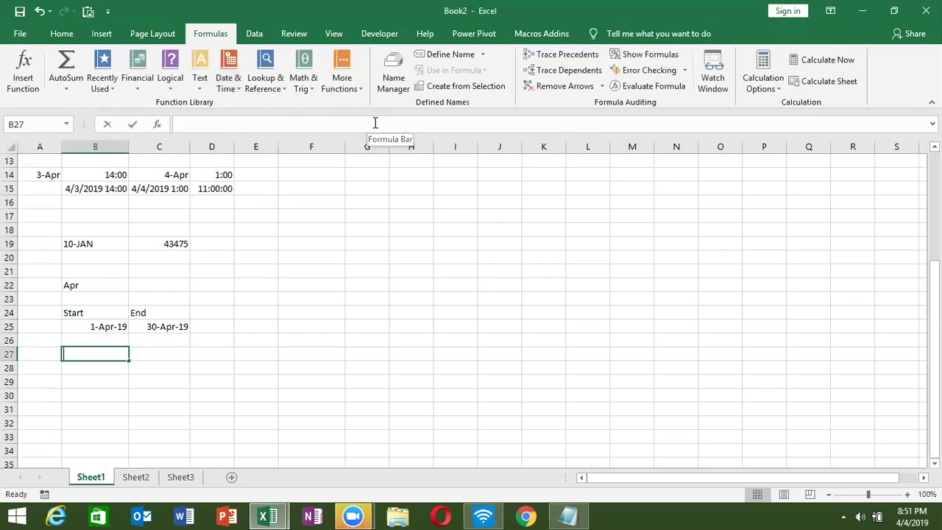
{"action": "type", "text": "'10:2"}
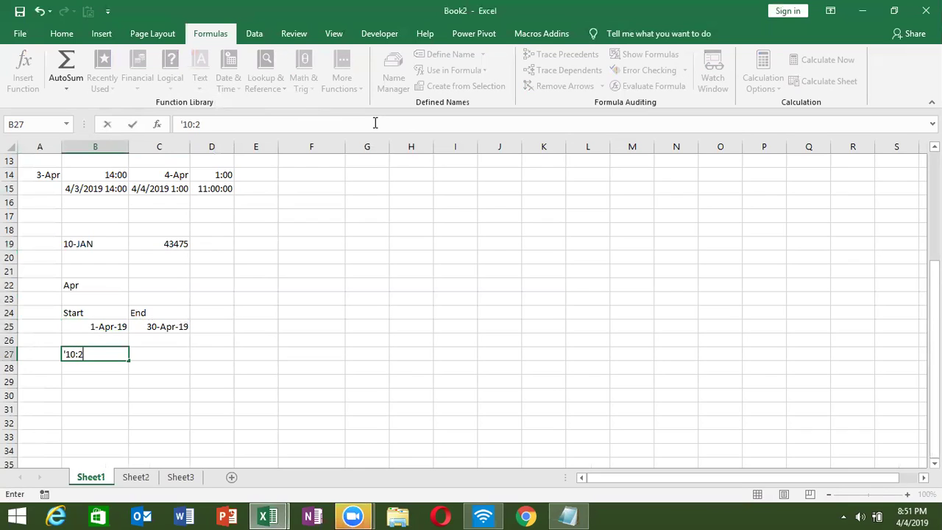
{"action": "type", "text": "0"}
{"action": "key", "text": "Tab"}
Step: Enter =TIMEVALUE(B27) in C27 and format the result as a time
{"action": "type", "text": "=ti"}
{"action": "key", "text": "Down"}
{"action": "key", "text": "Tab"}
{"action": "key", "text": "Left"}
{"action": "key", "text": "Return"}
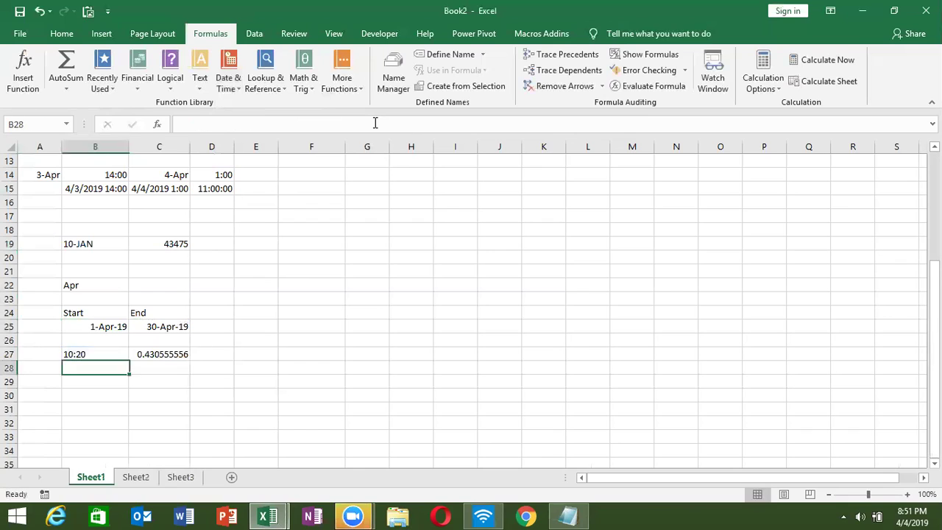
{"action": "key", "text": "Up"}
{"action": "key", "text": "Right"}
{"action": "key", "text": "ctrl+shift+3"}
{"action": "key", "text": "ctrl+shift+2"}
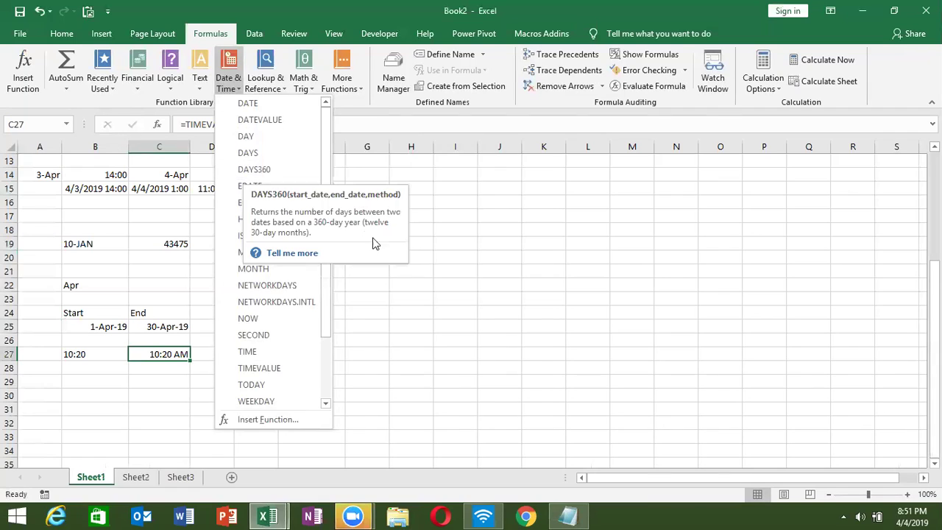
Step: Enter 1/1 as the start date in F18 and today's date in G18
{"action": "left_click", "coordinate": [553, 245]}
{"action": "left_click", "coordinate": [298, 226]}
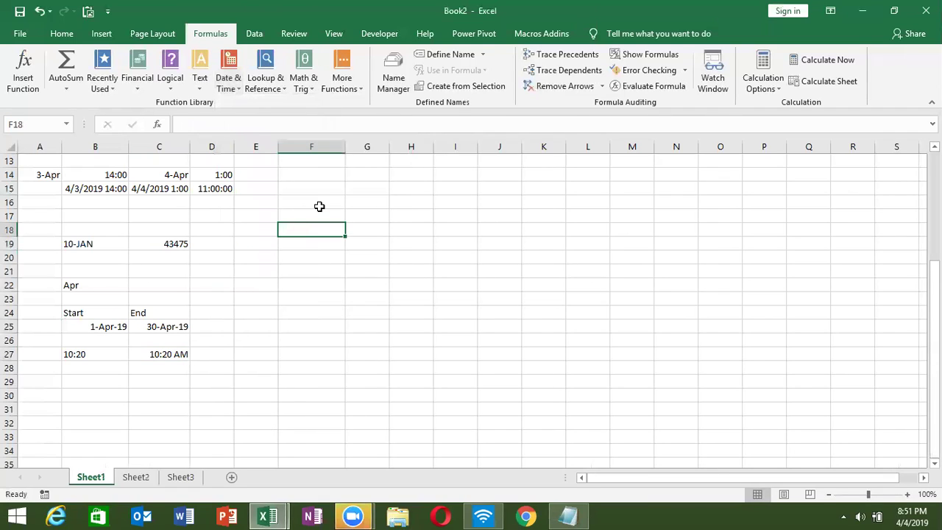
{"action": "type", "text": "1/1"}
{"action": "key", "text": "Tab"}
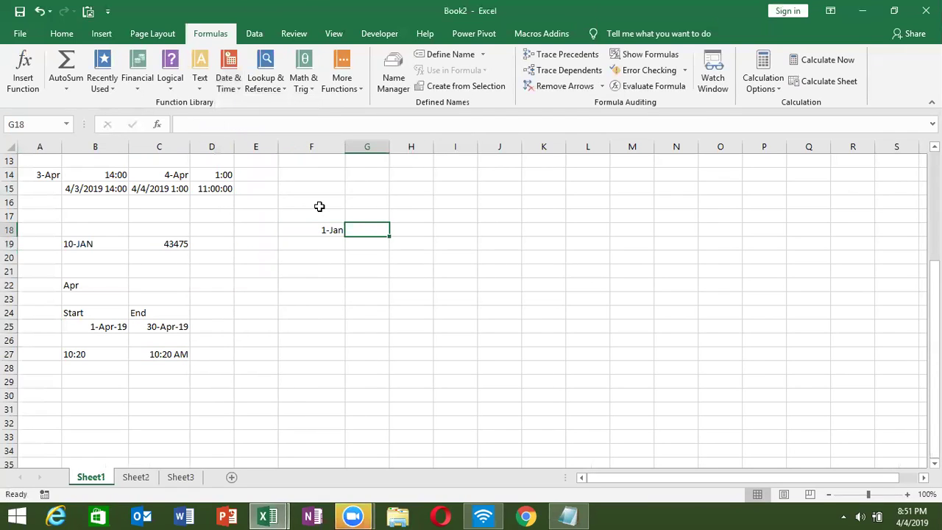
{"action": "key", "text": "ctrl+semicolon"}
{"action": "key", "text": "Tab"}
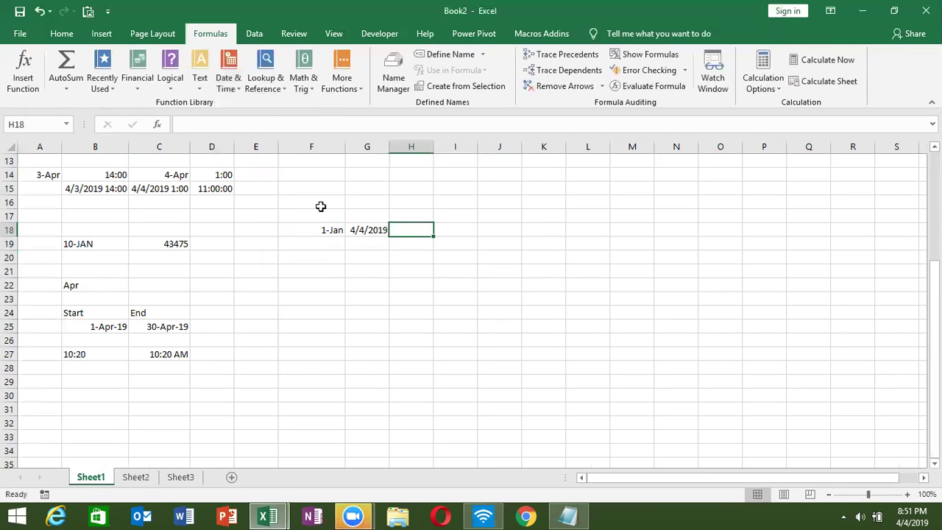
Step: Calculate the day difference =G18-F18 in H18
{"action": "type", "text": "="}
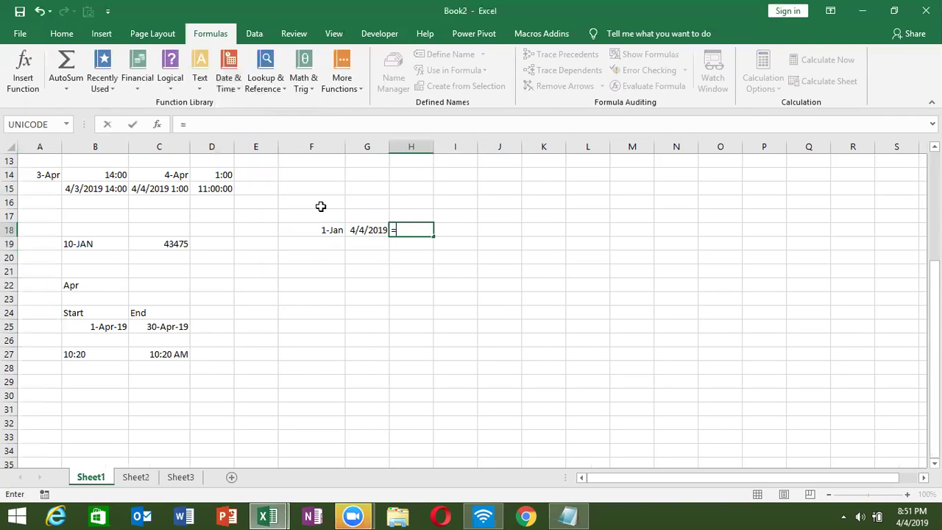
{"action": "key", "text": "Left"}
{"action": "type", "text": "*-"}
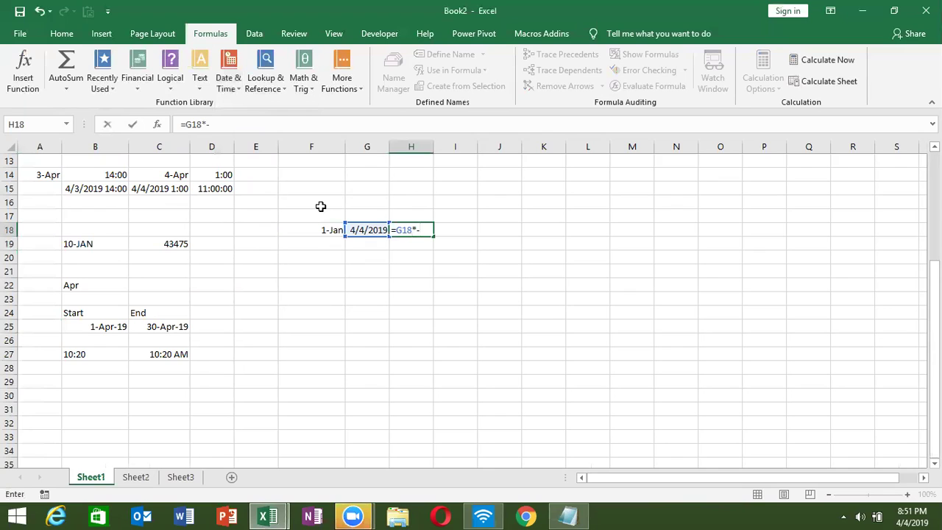
{"action": "key", "text": "BackSpace"}
{"action": "key", "text": "BackSpace"}
{"action": "key", "text": "Left"}
{"action": "key", "text": "Left"}
{"action": "key", "text": "Return"}
{"action": "key", "text": "Up"}
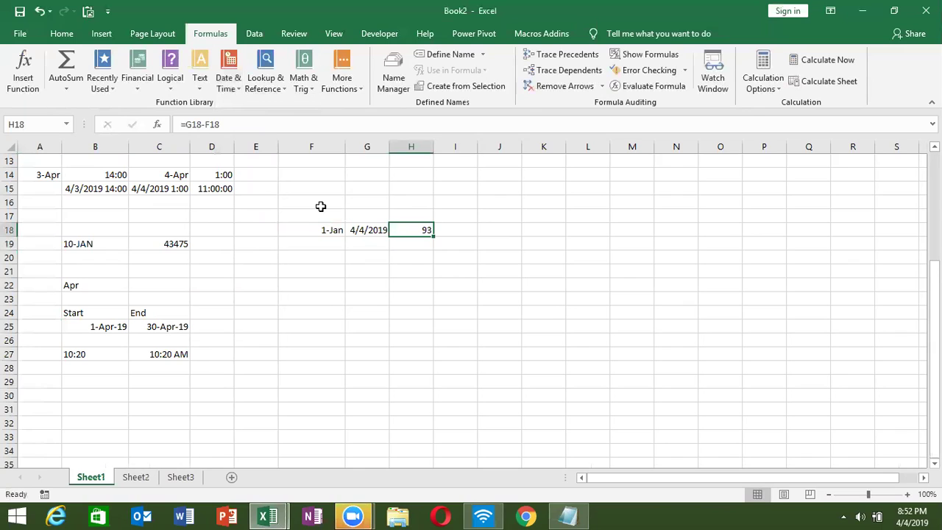
Step: Enter =DAYS360(F18,G18) in I18 for a 360-day count
{"action": "key", "text": "Right"}
{"action": "type", "text": "=day"}
{"action": "key", "text": "Down"}
{"action": "key", "text": "Down"}
{"action": "key", "text": "Tab"}
{"action": "key", "text": "Left"}
{"action": "key", "text": "Left"}
{"action": "key", "text": "Left"}
{"action": "type", "text": ","}
{"action": "key", "text": "Left"}
{"action": "key", "text": "Left"}
{"action": "key", "text": "ctrl+Return"}
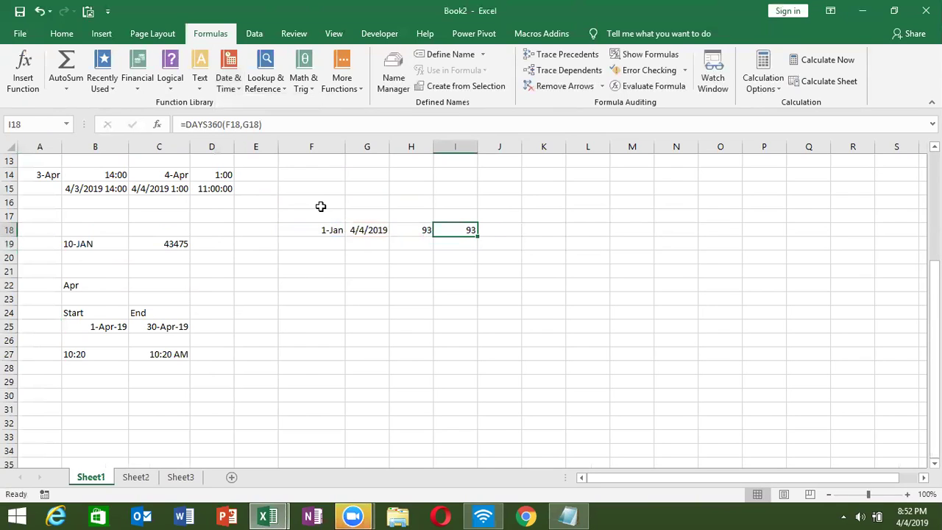
Step: Commit the =DAYS360(F18,G18) formula in I18
{"action": "double_click", "coordinate": [472, 230]}
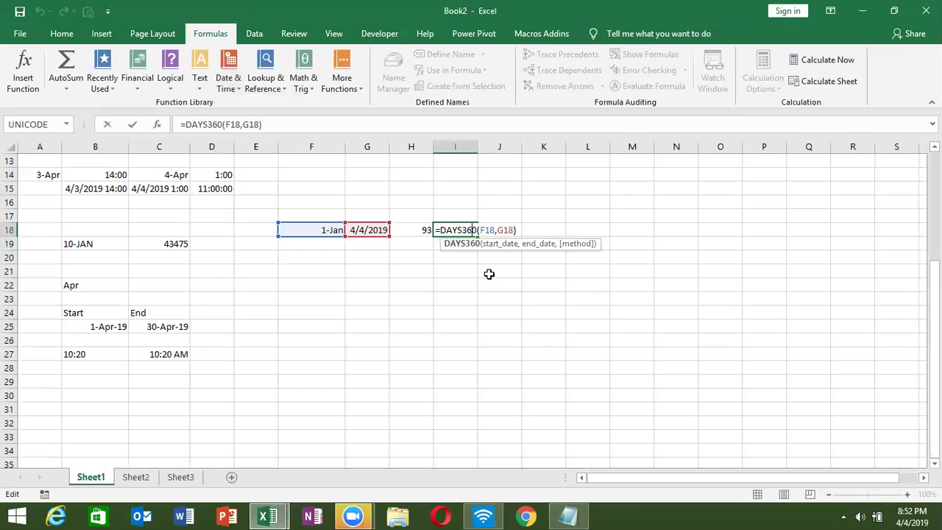
{"action": "key", "text": "Return"}
{"action": "key", "text": "Up"}
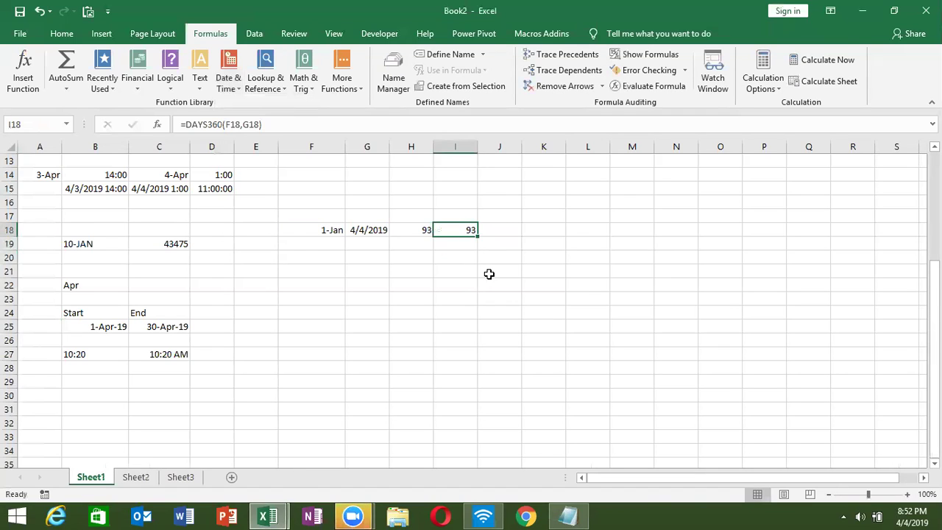
Step: Change the end date in G18 to 6/6, giving 156 and 155 days
{"action": "key", "text": "Left"}
{"action": "key", "text": "Left"}
{"action": "type", "text": "6/6"}
{"action": "key", "text": "Return"}
{"action": "key", "text": "Up"}
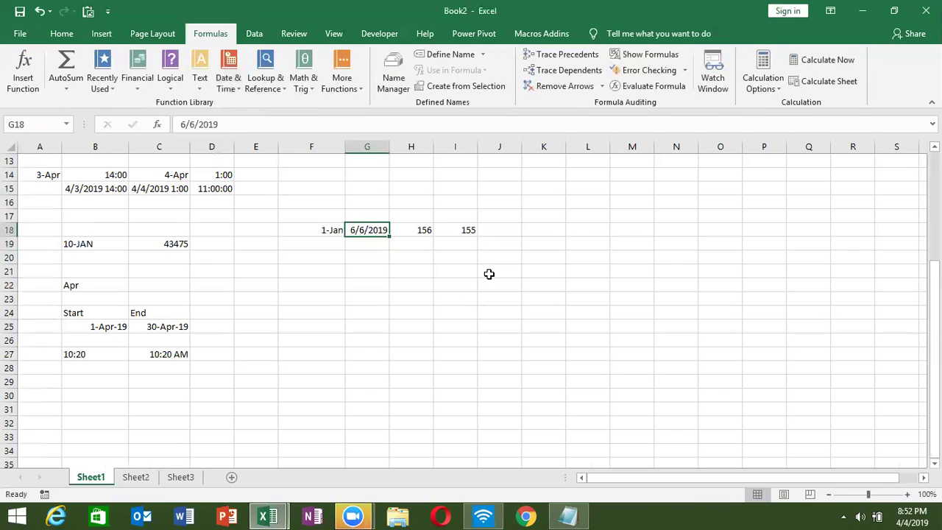
{"action": "key", "text": "Right"}
{"action": "key", "text": "Right"}
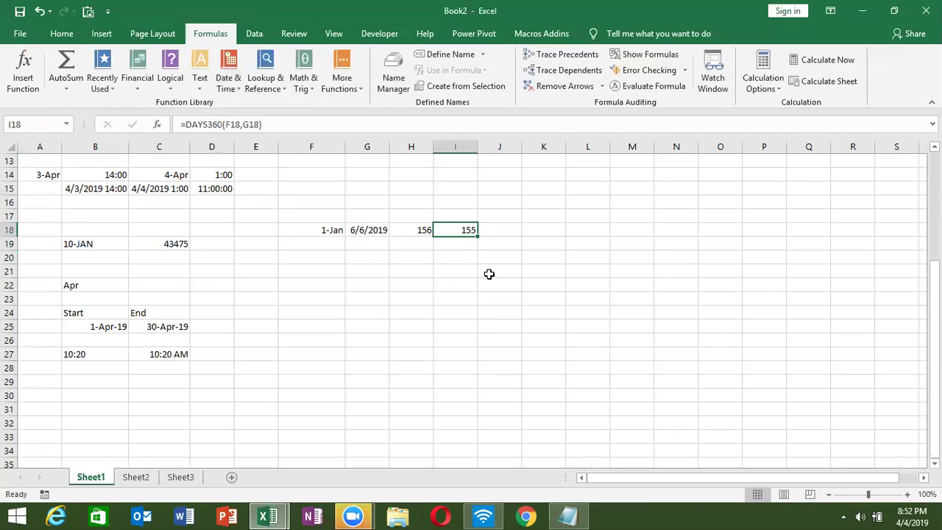
{"action": "key", "text": "Up"}
{"action": "key", "text": "Down"}
Step: Browse the Text and Date & Time function lists on the Formulas tab
{"action": "left_click", "coordinate": [315, 257]}
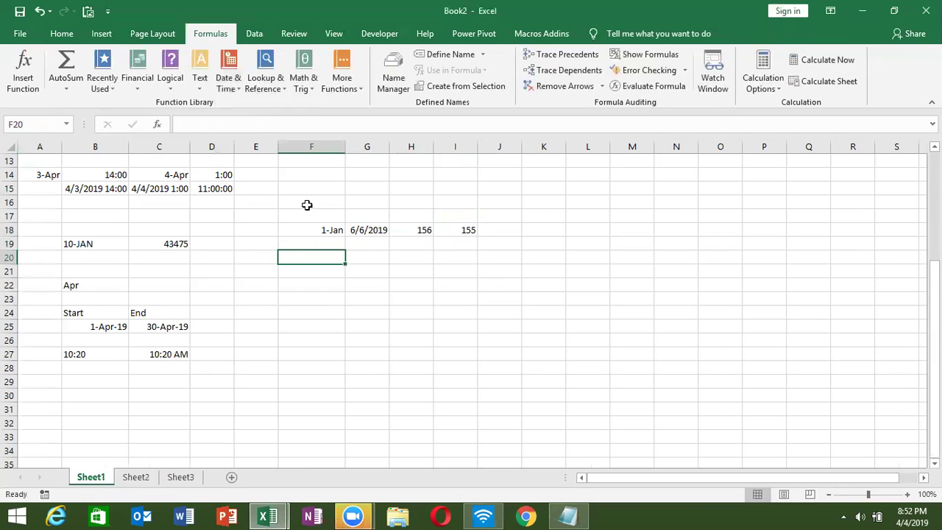
{"action": "left_click", "coordinate": [199, 77]}
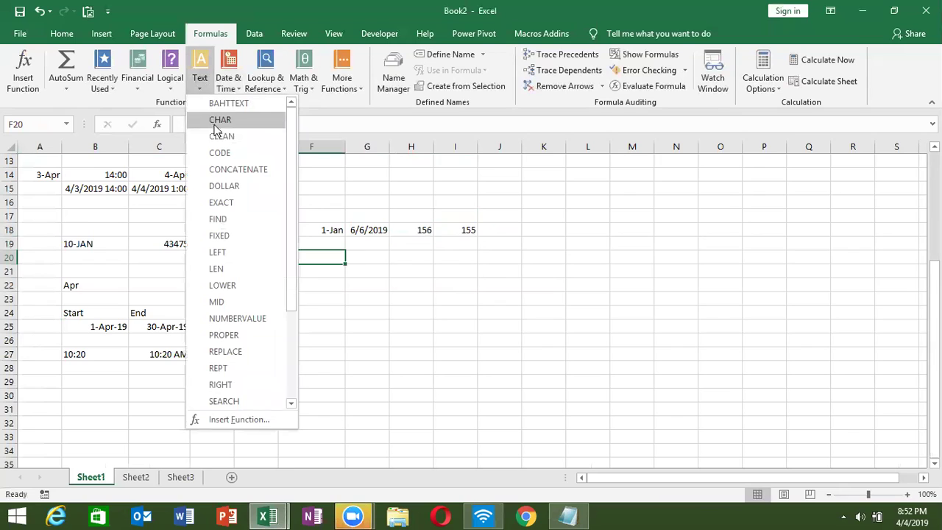
{"action": "left_click", "coordinate": [228, 78]}
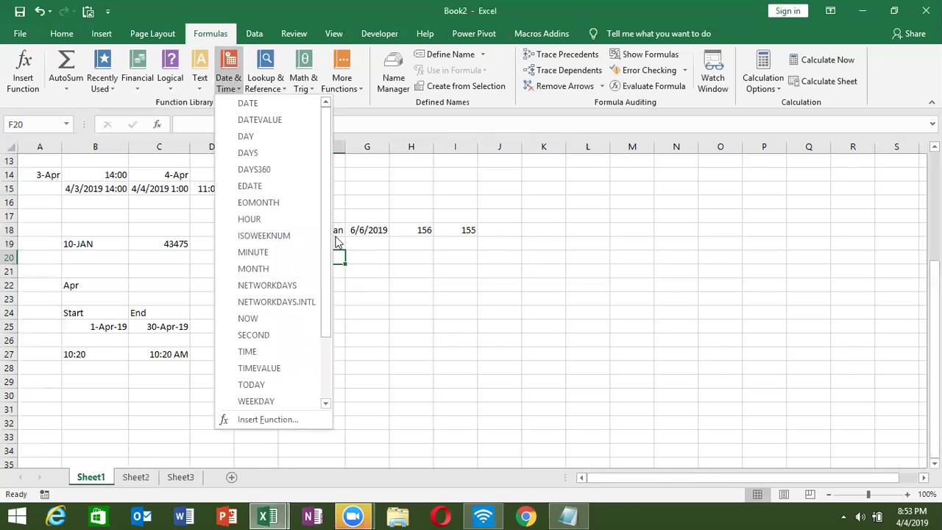
{"action": "left_click_drag", "start_coordinate": [331, 241], "coordinate": [328, 286]}
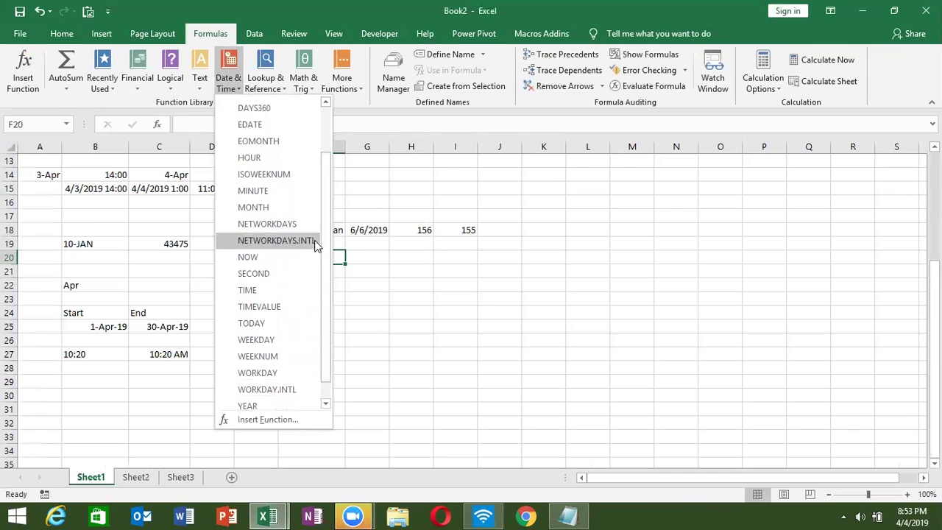
{"action": "left_click", "coordinate": [452, 278]}
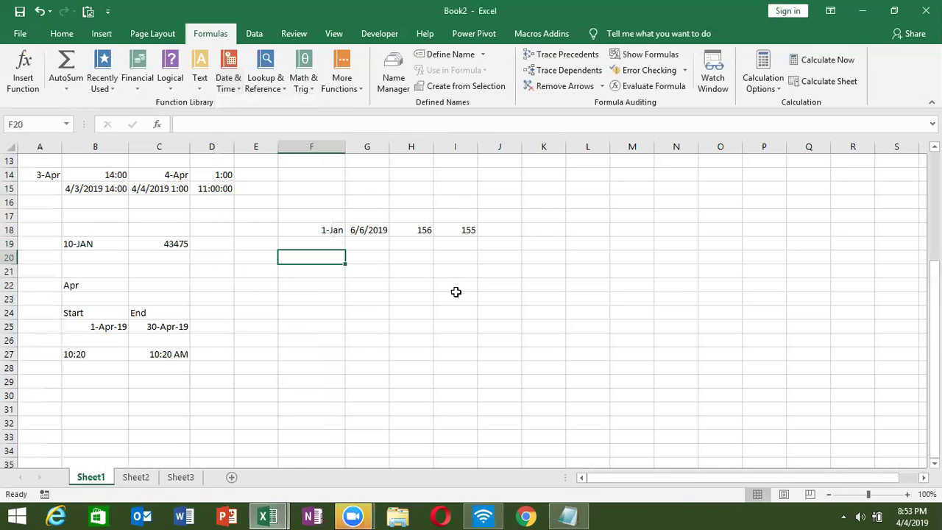
{"action": "scroll", "coordinate": [554, 170], "scroll_direction": "up", "scroll_amount": 1}
{"action": "scroll", "coordinate": [555, 170], "scroll_direction": "up", "scroll_amount": 3}
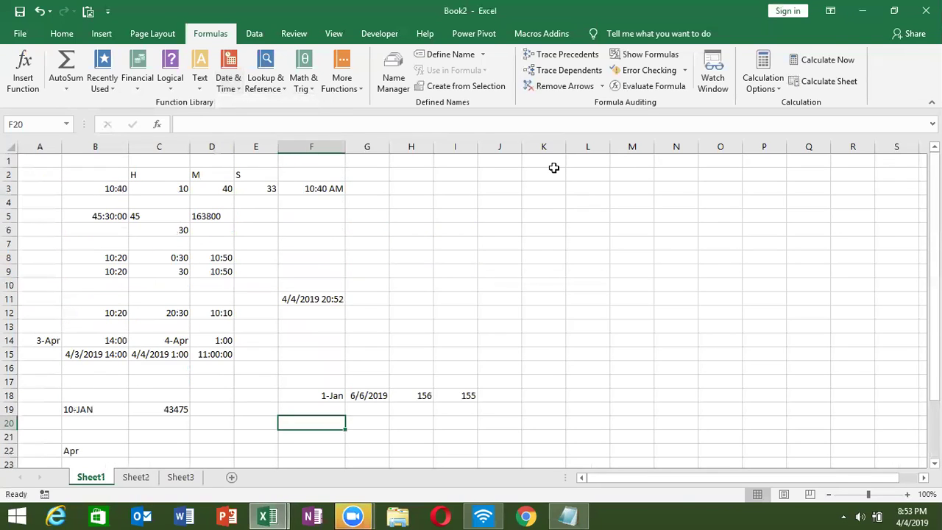
Step: Enter 4/1 in K1 and fill the dates down to 18-Apr in K18
{"action": "left_click", "coordinate": [550, 163]}
{"action": "type", "text": "7/1"}
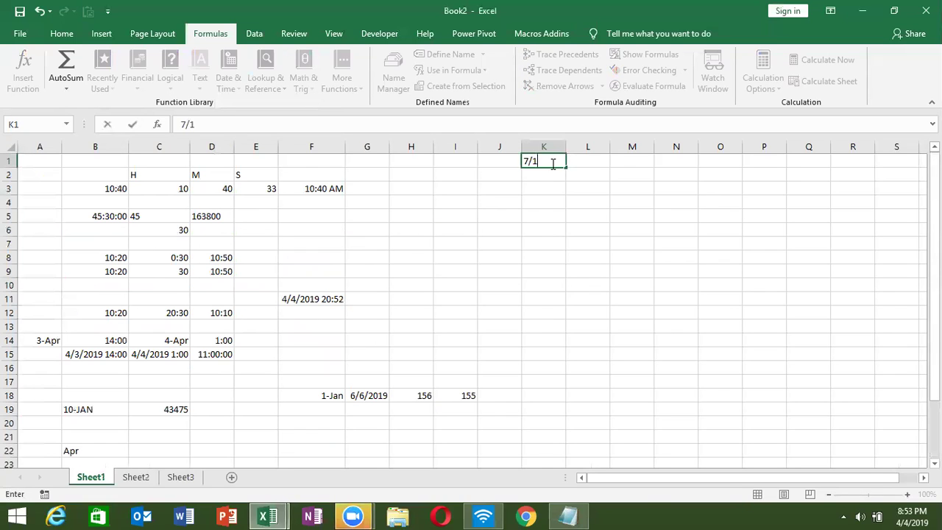
{"action": "key", "text": "Return"}
{"action": "left_click", "coordinate": [550, 163]}
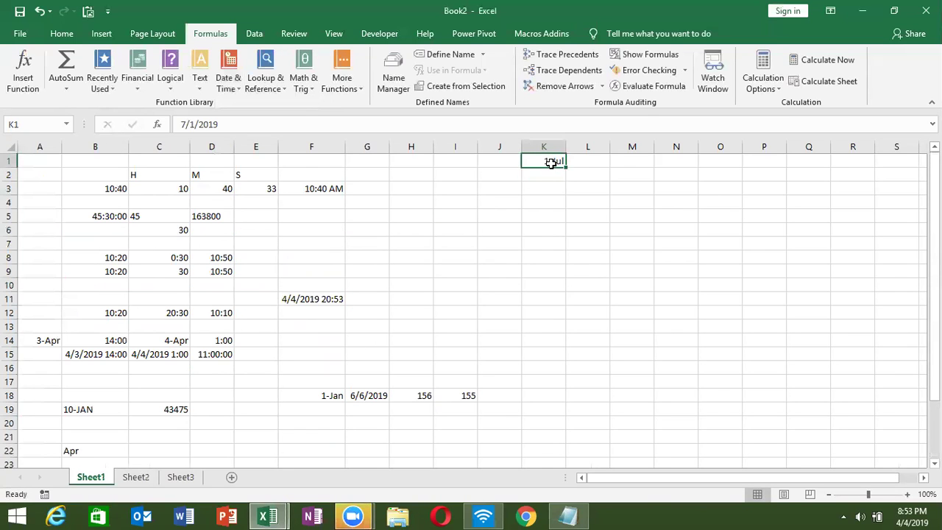
{"action": "type", "text": "4/1"}
{"action": "key", "text": "Return"}
{"action": "left_click", "coordinate": [550, 163]}
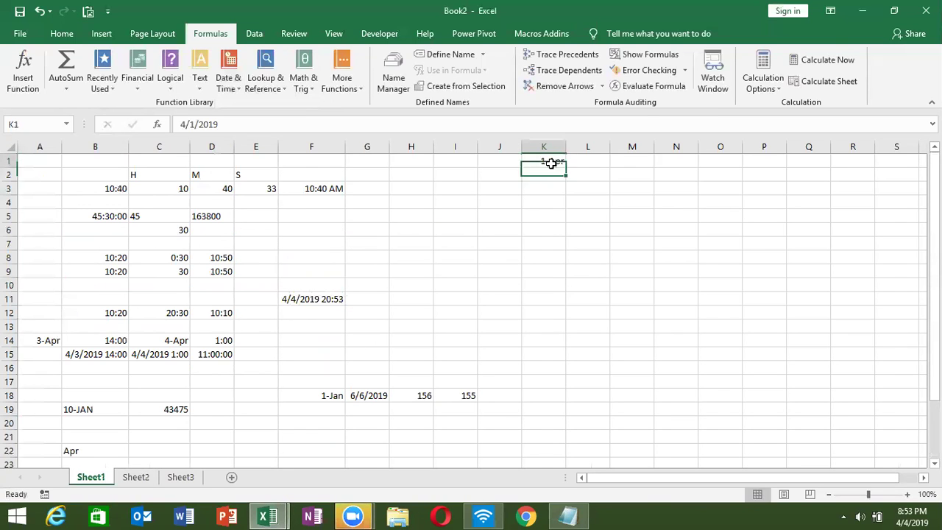
{"action": "left_click_drag", "start_coordinate": [565, 175], "coordinate": [569, 407]}
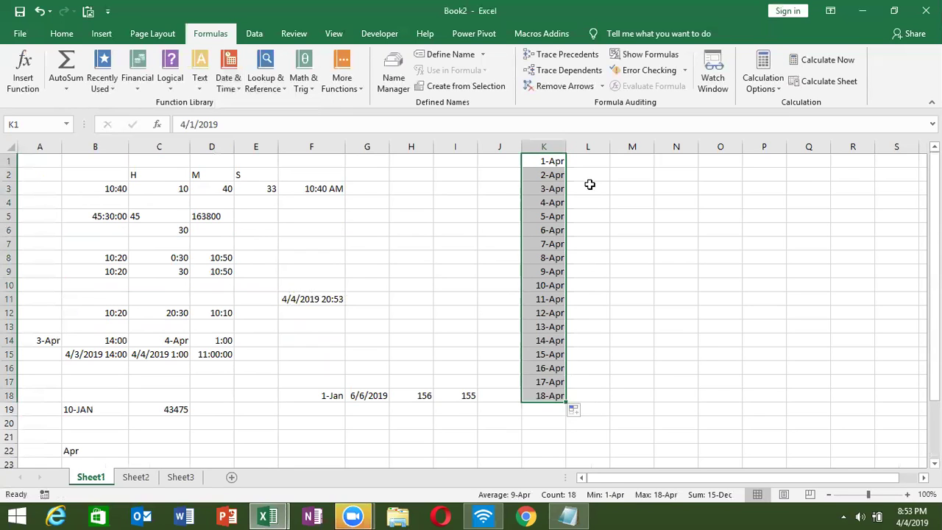
Step: Enter =TEXT(K1,"DDD") in L1 and fill it down to L18
{"action": "left_click", "coordinate": [586, 160]}
{"action": "type", "text": "="}
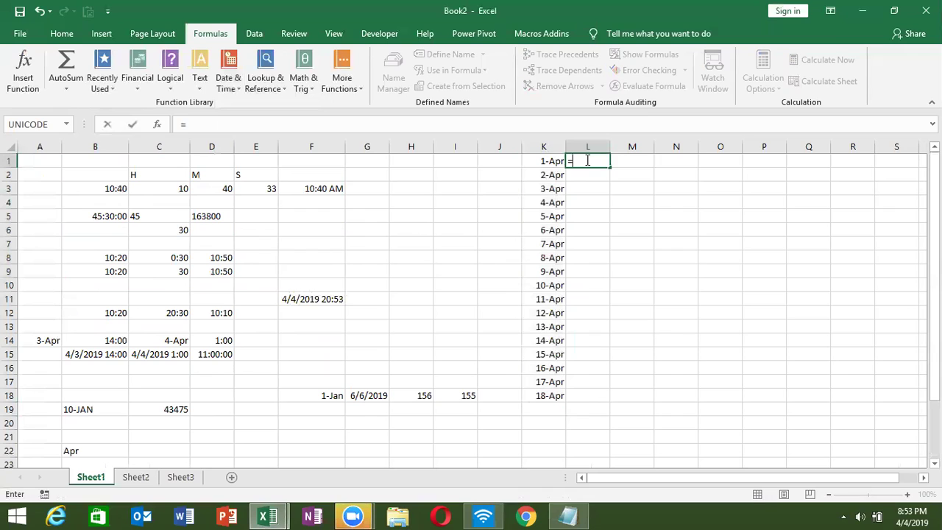
{"action": "type", "text": "te"}
{"action": "key", "text": "Tab"}
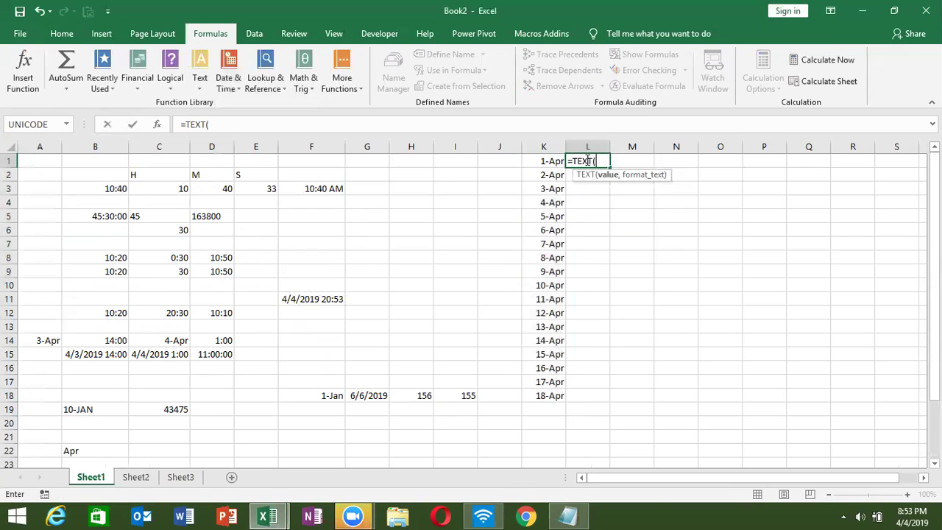
{"action": "key", "text": "Left"}
{"action": "type", "text": ",\"DDD\")"}
{"action": "key", "text": "Return"}
{"action": "left_click", "coordinate": [586, 159]}
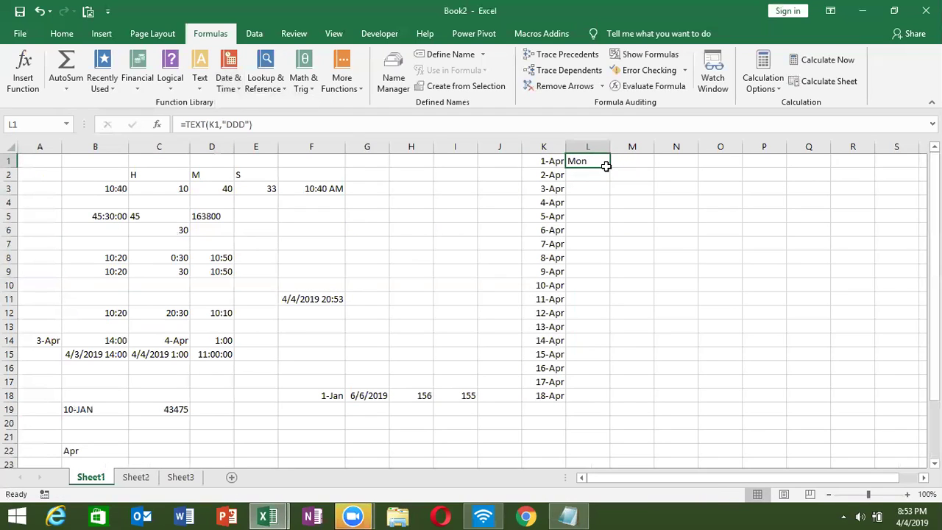
{"action": "double_click", "coordinate": [605, 166]}
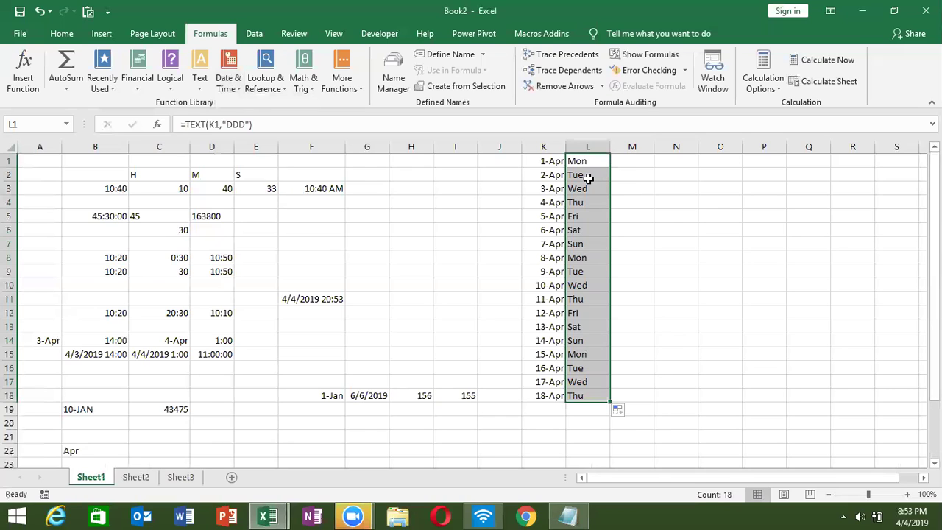
{"action": "left_click", "coordinate": [593, 162]}
Step: Type 1 and 2 into M1:M2, then clear them
{"action": "key", "text": "Right"}
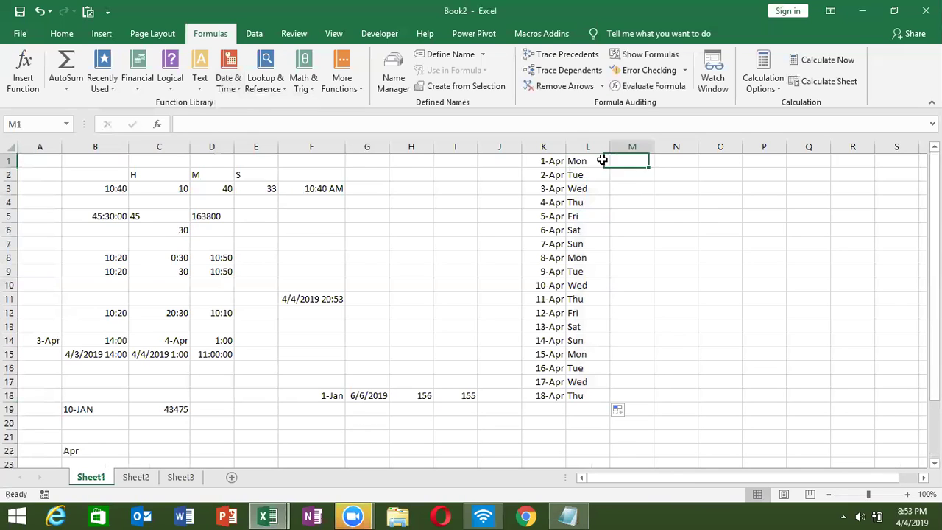
{"action": "type", "text": "1"}
{"action": "key", "text": "Return"}
{"action": "type", "text": "2"}
{"action": "key", "text": "Up"}
{"action": "key", "text": "shift+Down"}
{"action": "key", "text": "Delete"}
Step: Enter a WEEKDAY formula referencing K1 in M1
{"action": "key", "text": "shift+Up"}
{"action": "type", "text": "="}
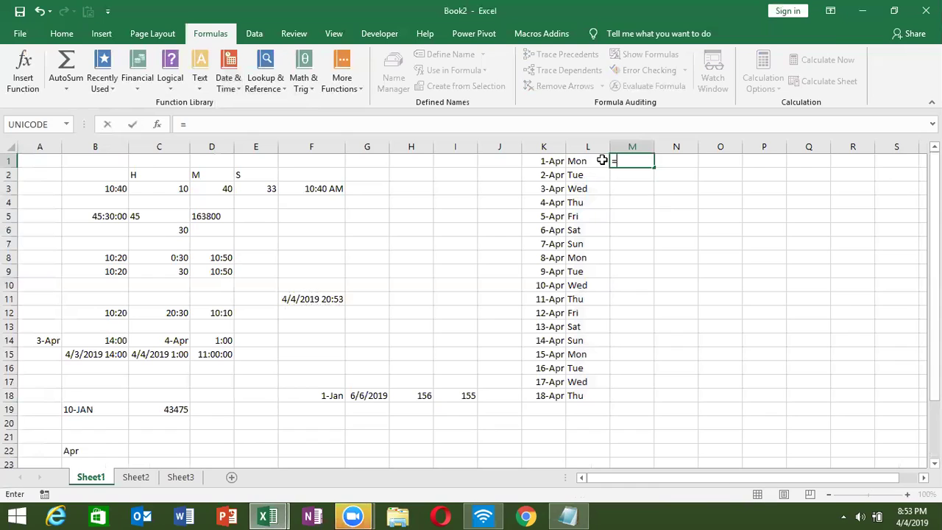
{"action": "type", "text": "wee"}
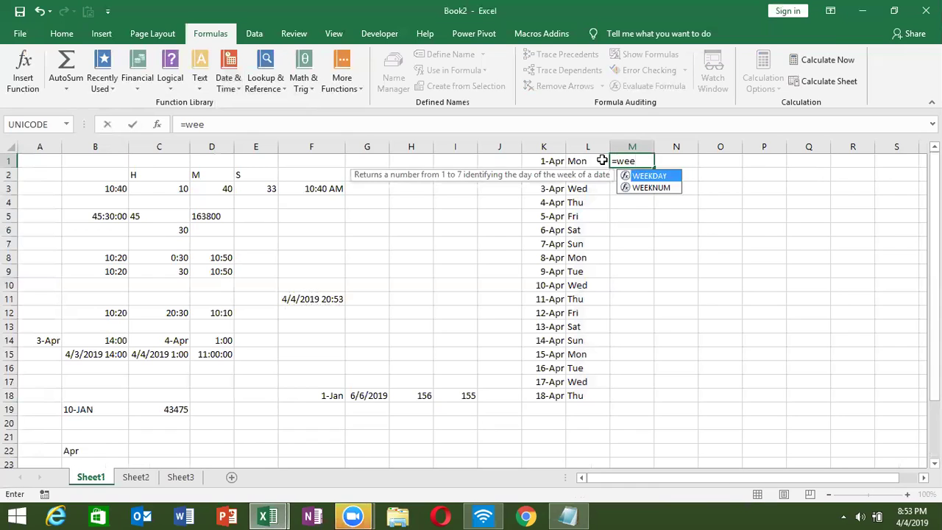
{"action": "type", "text": "kd"}
{"action": "key", "text": "Tab"}
{"action": "key", "text": "Left"}
{"action": "key", "text": "Left"}
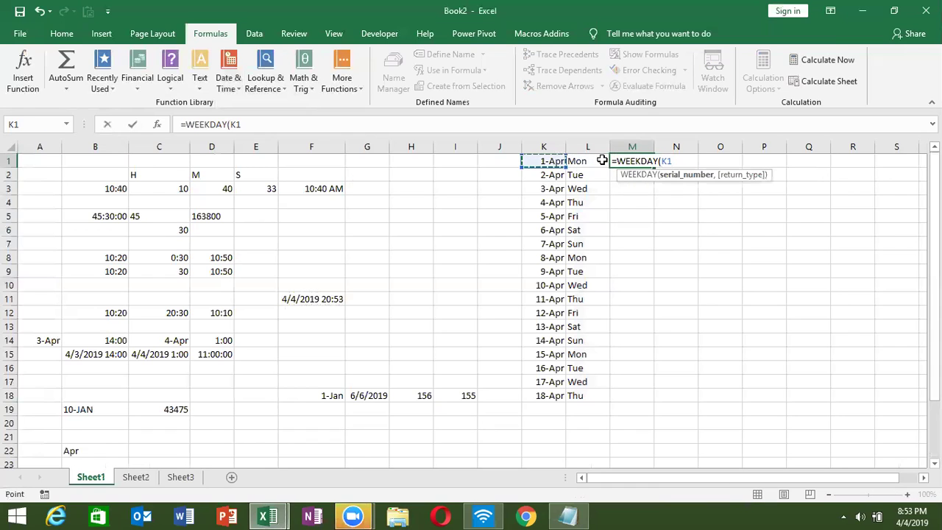
{"action": "key", "text": "Return"}
{"action": "key", "text": "Up"}
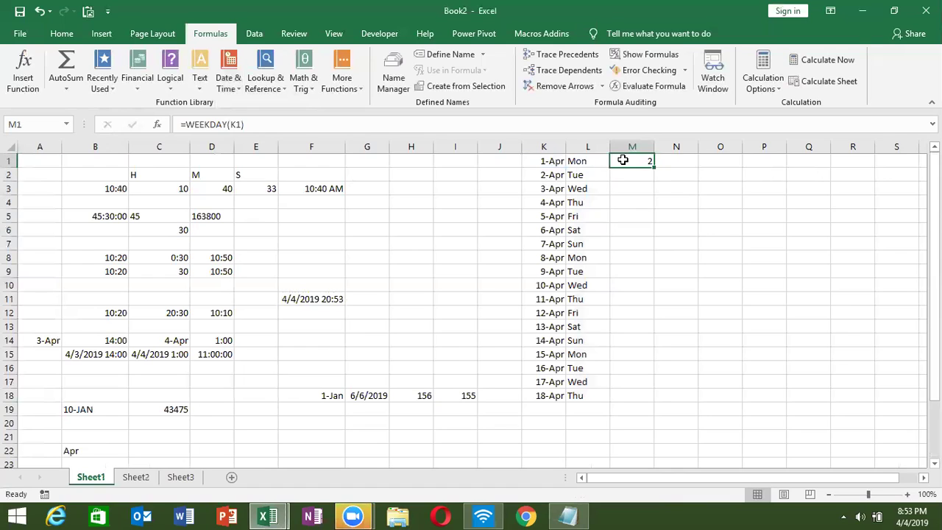
Step: Change M1 to =WEEKDAY(K1,2) for Monday-first numbering and fill it to M18
{"action": "double_click", "coordinate": [622, 160]}
{"action": "key", "text": "Right"}
{"action": "key", "text": "Right"}
{"action": "key", "text": "Right"}
{"action": "key", "text": "Right"}
{"action": "key", "text": "Right"}
{"action": "key", "text": "Right"}
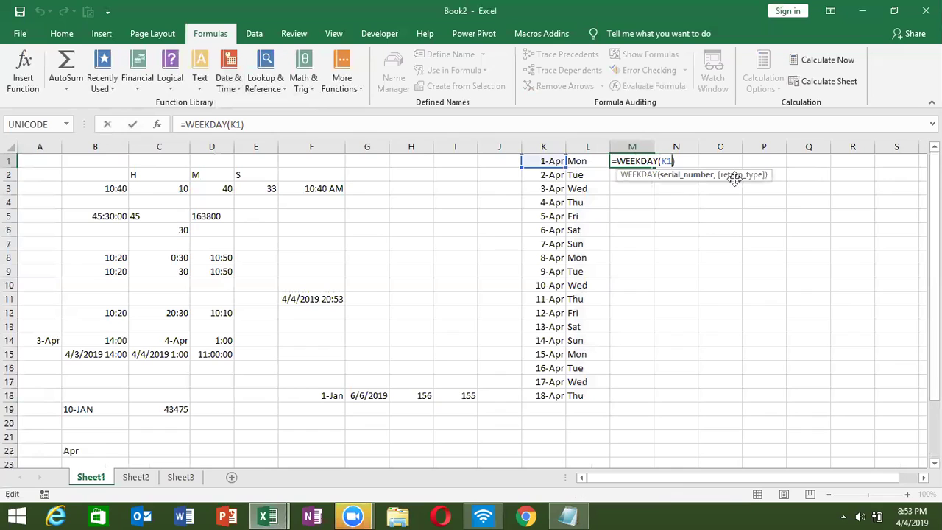
{"action": "type", "text": ","}
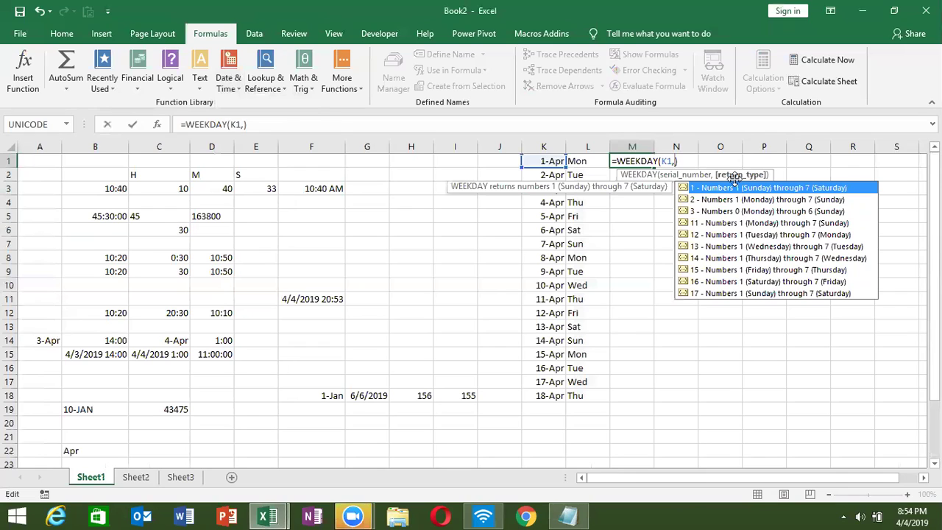
{"action": "key", "text": "Down"}
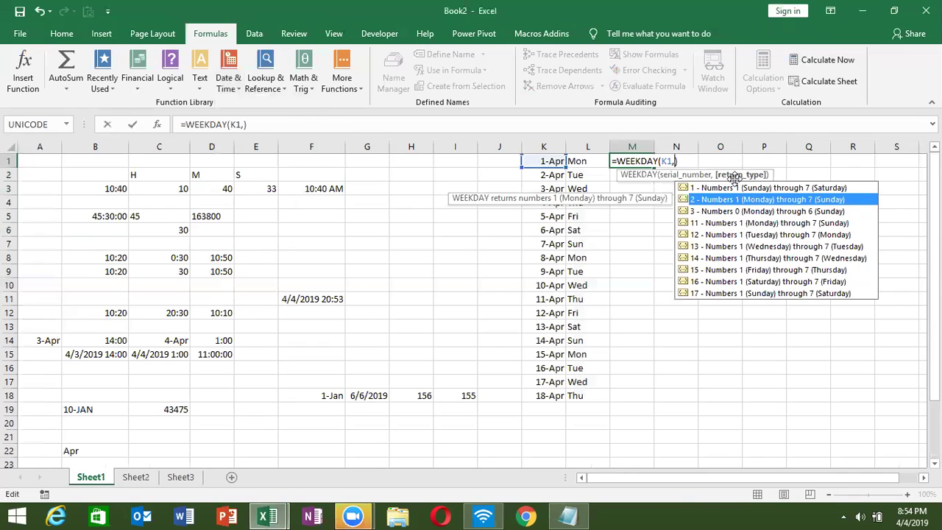
{"action": "key", "text": "Tab"}
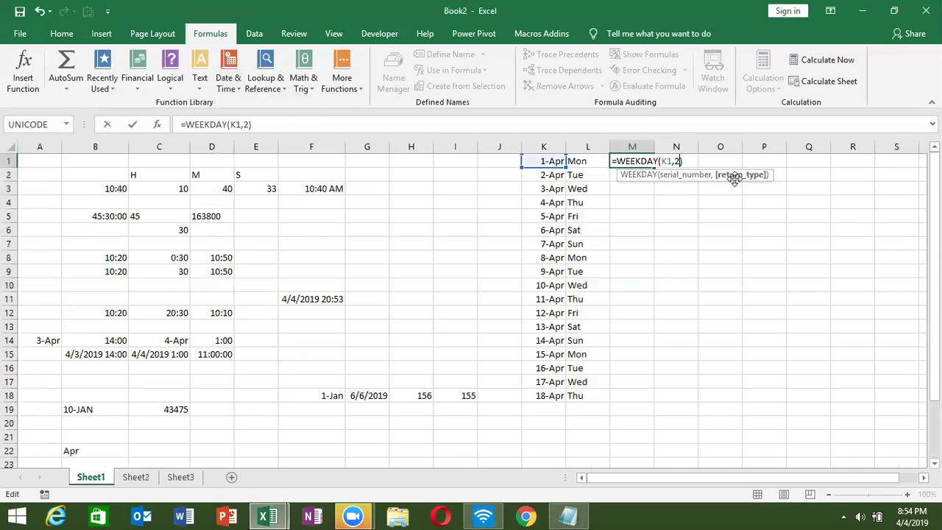
{"action": "key", "text": "Return"}
{"action": "key", "text": "Up"}
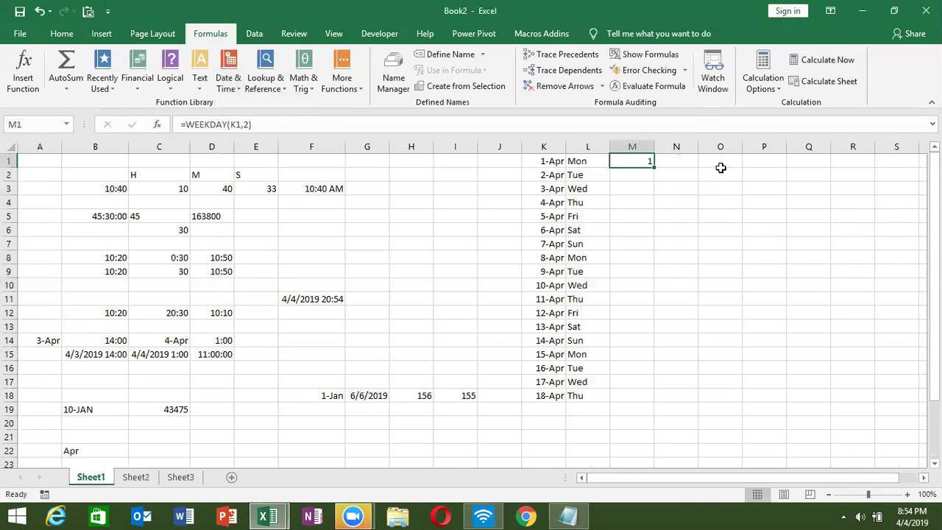
{"action": "double_click", "coordinate": [652, 166]}
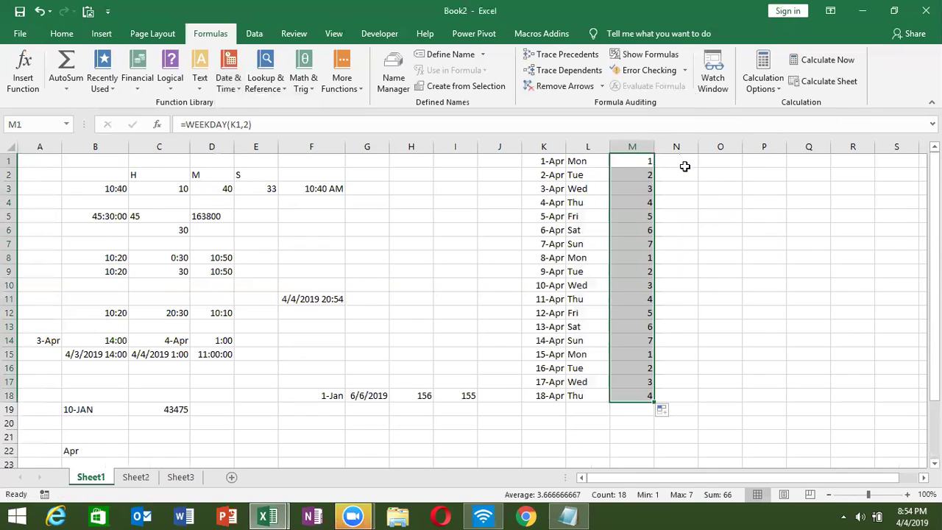
{"action": "left_click", "coordinate": [684, 168]}
Step: Enter =WEEKNUM(K1) in N1 and fill it down to N18
{"action": "type", "text": "="}
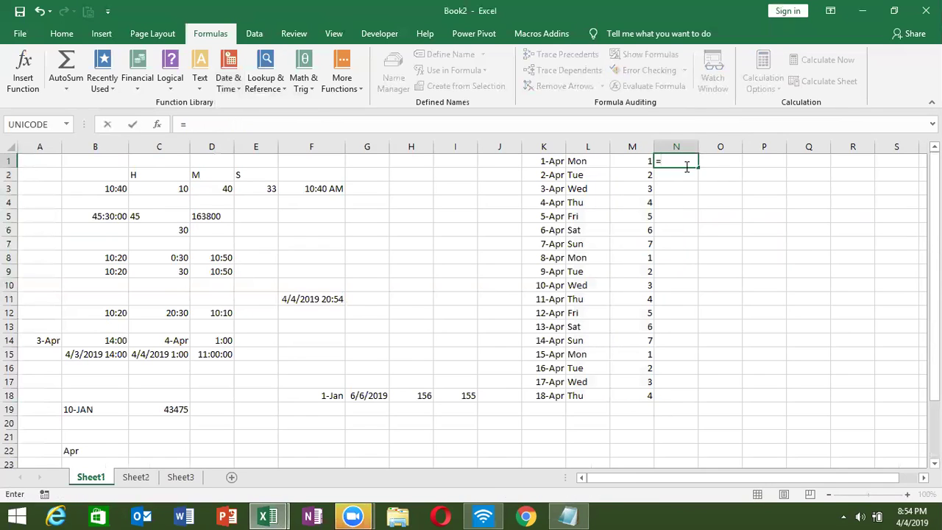
{"action": "type", "text": "wee"}
{"action": "key", "text": "Down"}
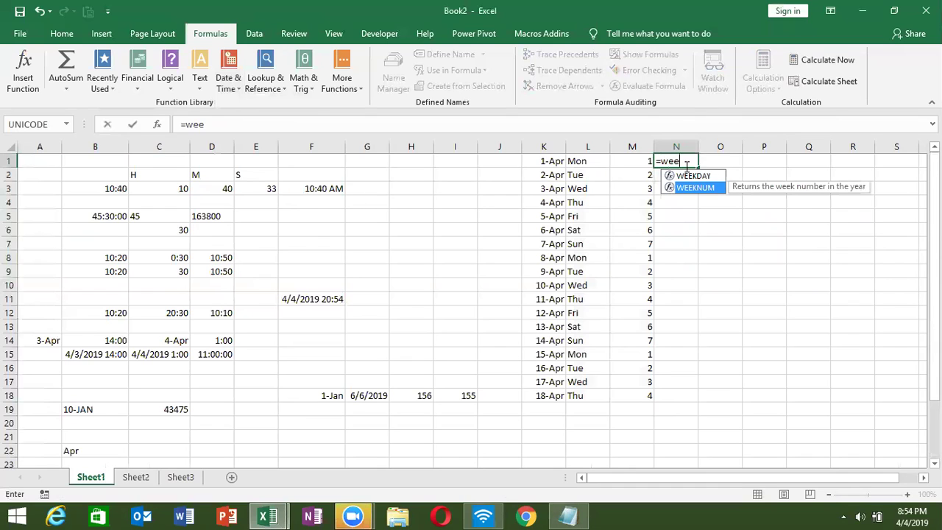
{"action": "key", "text": "Tab"}
{"action": "key", "text": "Left"}
{"action": "key", "text": "Left"}
{"action": "key", "text": "Left"}
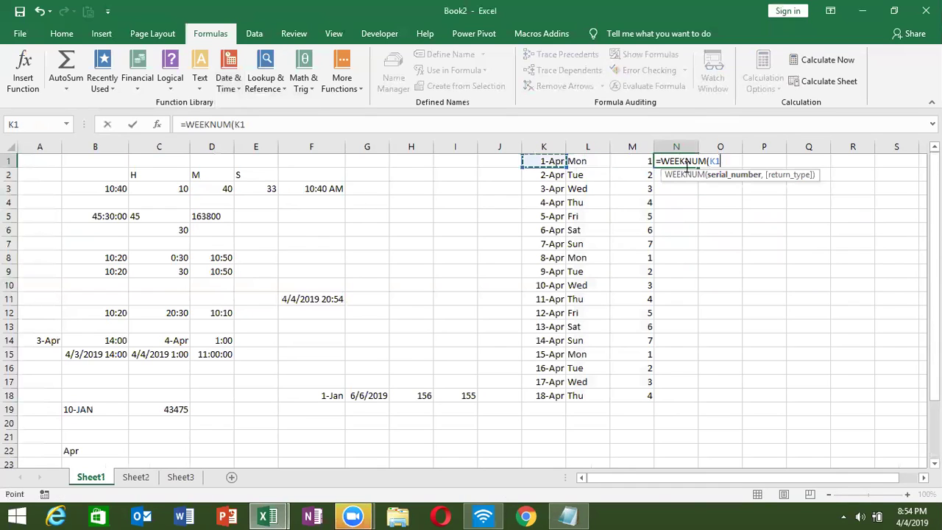
{"action": "key", "text": "Return"}
{"action": "left_click", "coordinate": [683, 162]}
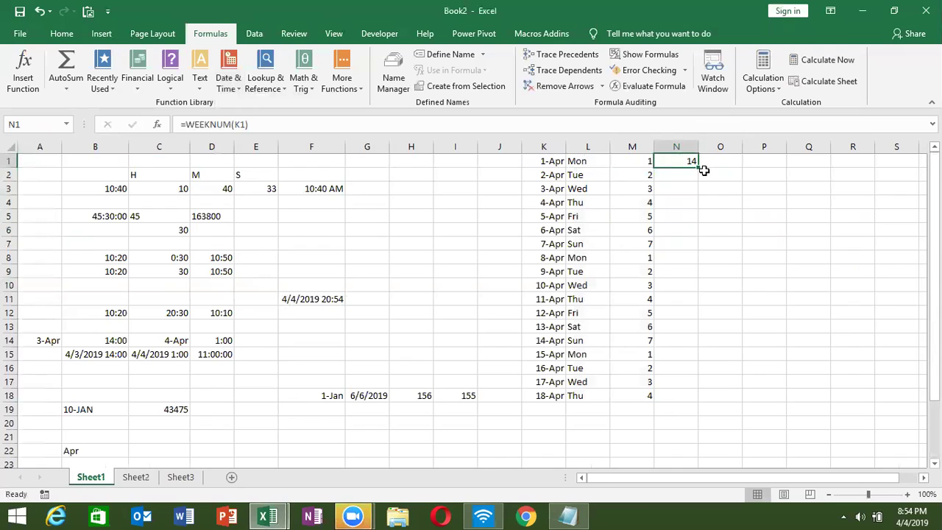
{"action": "double_click", "coordinate": [697, 168]}
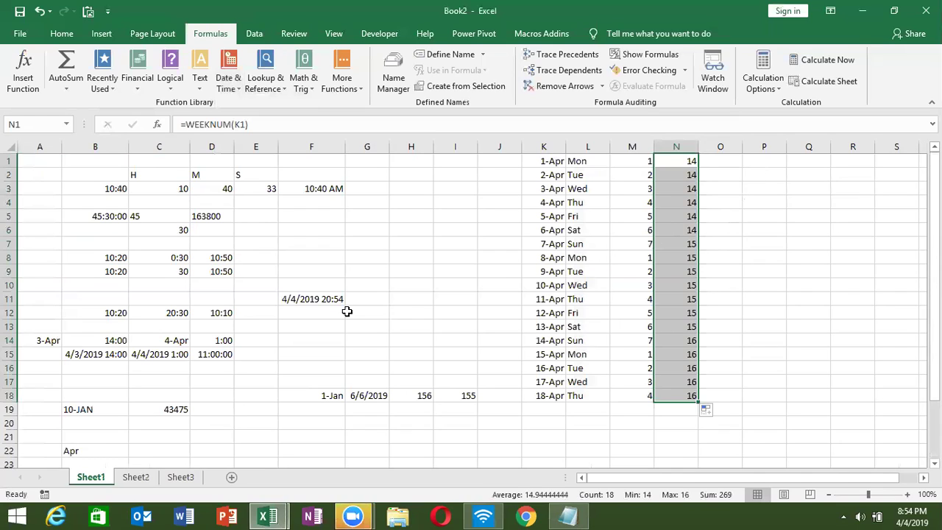
{"action": "left_click", "coordinate": [425, 244]}
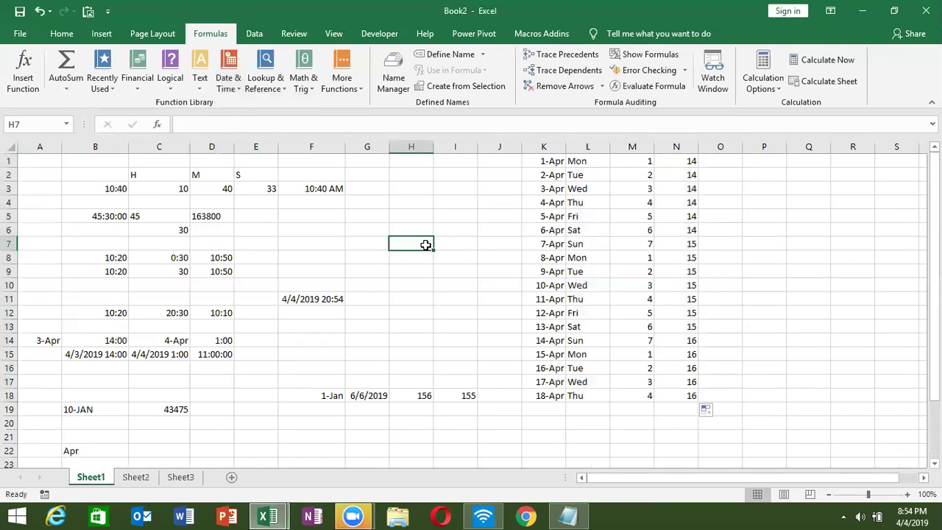
{"action": "left_click", "coordinate": [200, 77]}
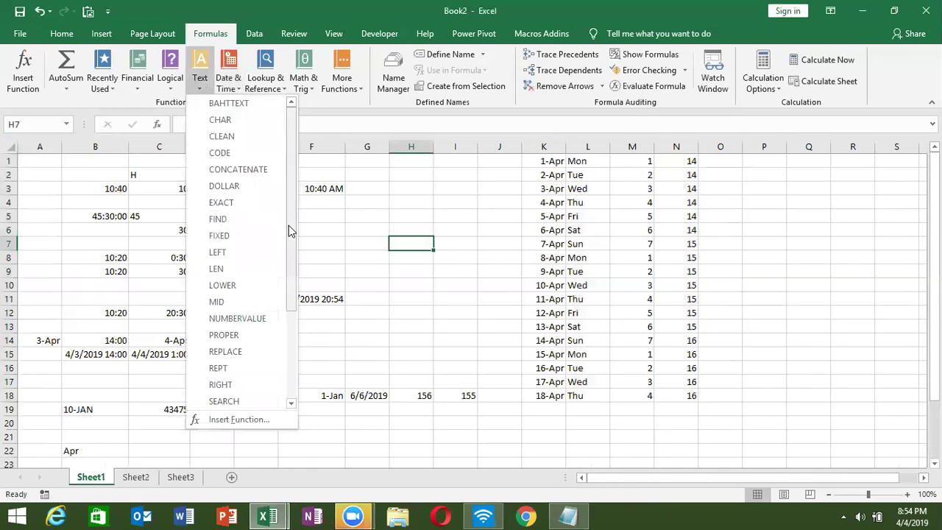
{"action": "left_click", "coordinate": [228, 81]}
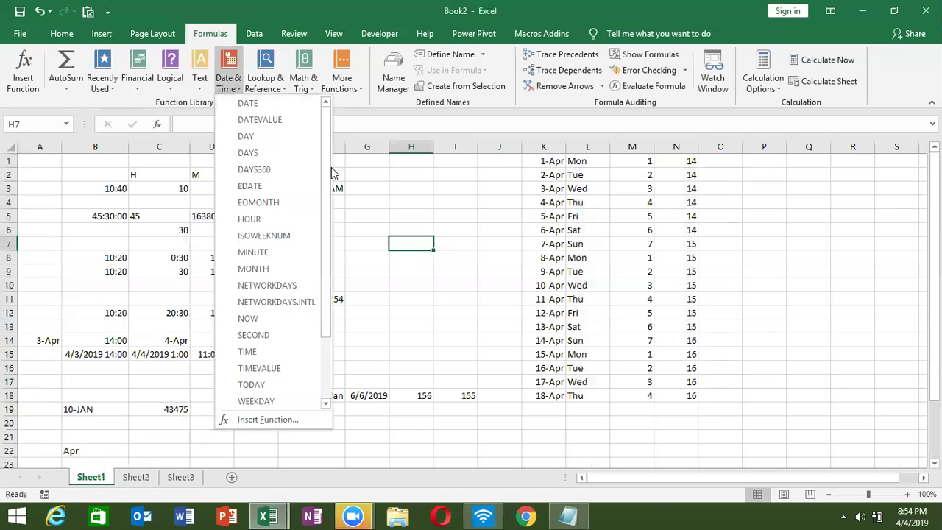
{"action": "left_click_drag", "start_coordinate": [329, 167], "coordinate": [329, 231]}
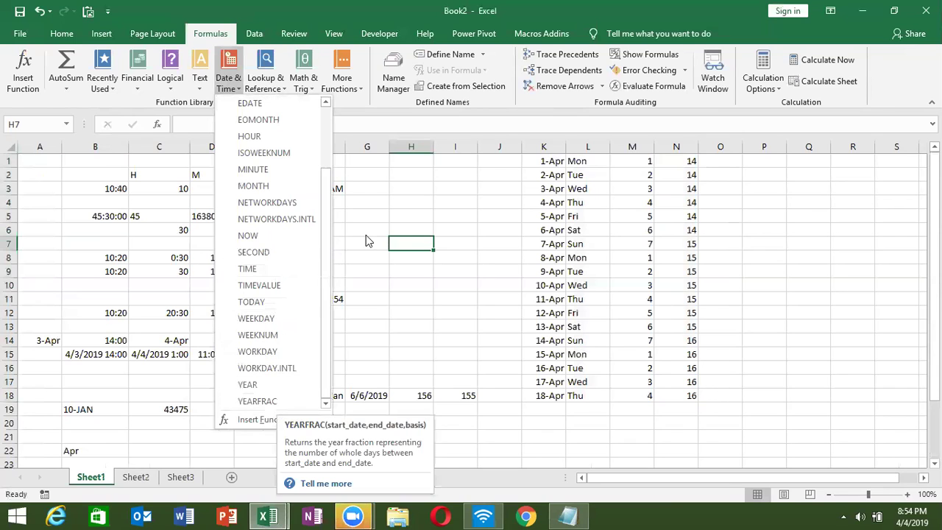
{"action": "left_click", "coordinate": [432, 213]}
Step: Enter 1/1 in C32 and today's date, 4/4/2019, in D32
{"action": "scroll", "coordinate": [286, 257], "scroll_direction": "down", "scroll_amount": 4}
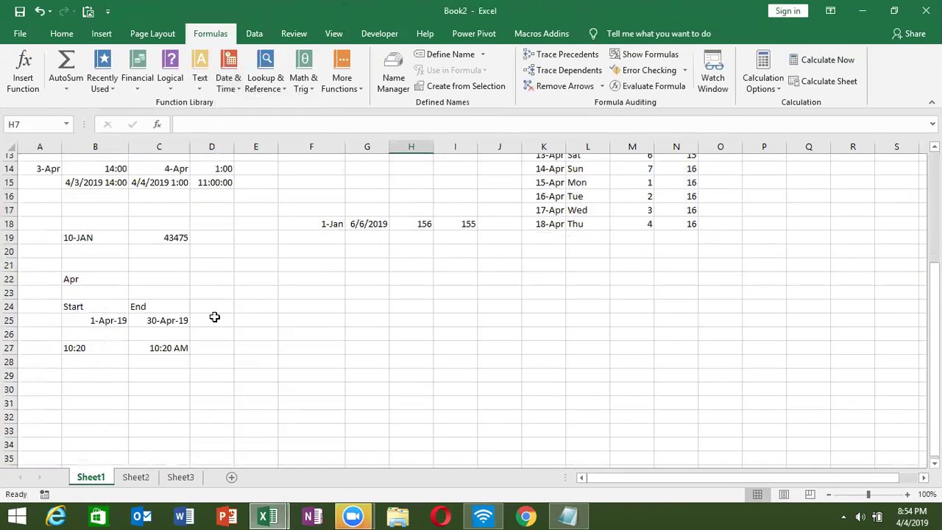
{"action": "scroll", "coordinate": [214, 316], "scroll_direction": "down", "scroll_amount": 3}
{"action": "left_click", "coordinate": [136, 296]}
{"action": "type", "text": "="}
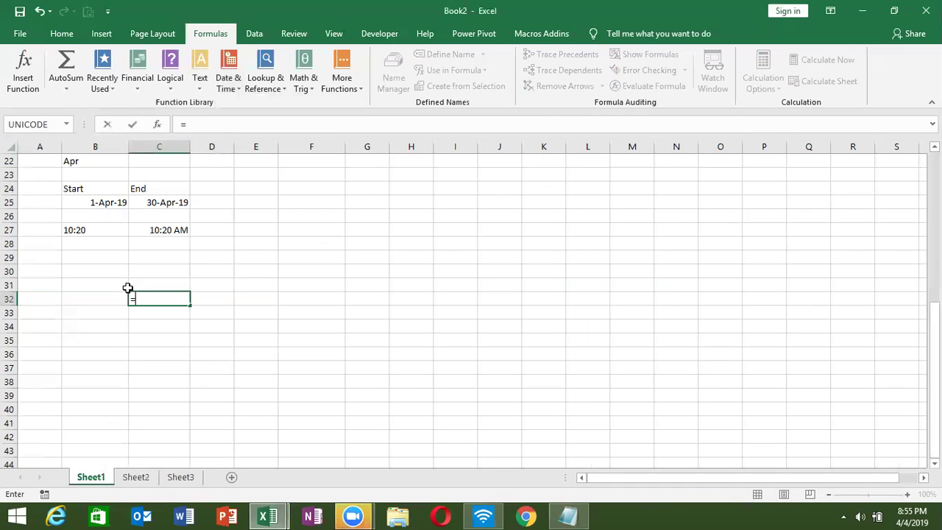
{"action": "key", "text": "Escape"}
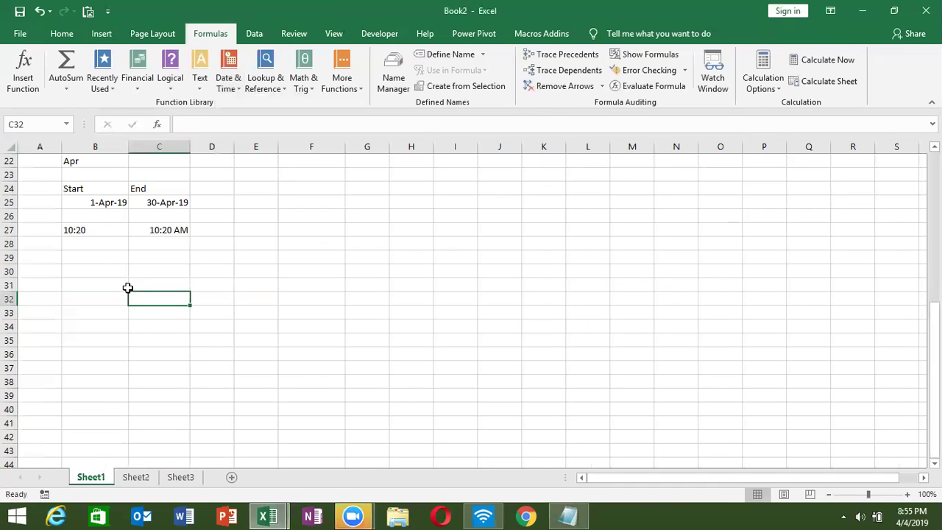
{"action": "type", "text": "1/1"}
{"action": "key", "text": "Tab"}
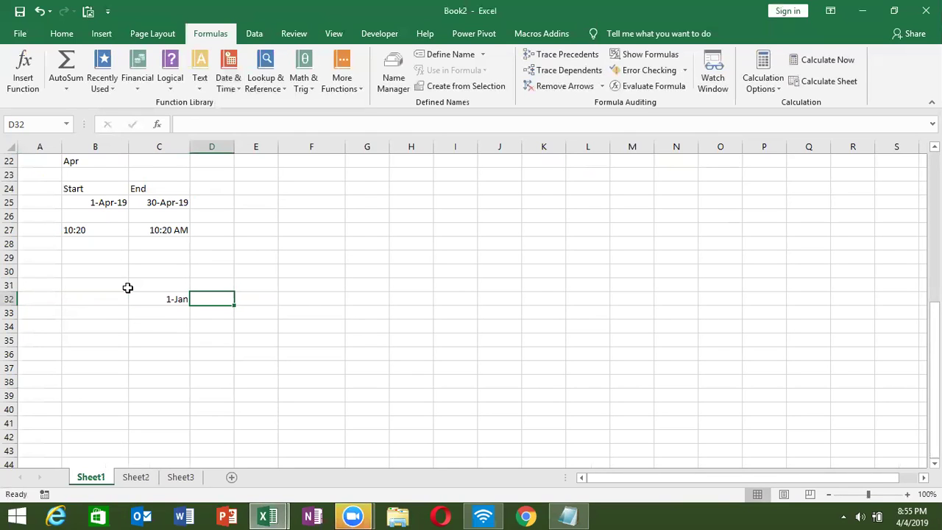
{"action": "key", "text": "ctrl+semicolon"}
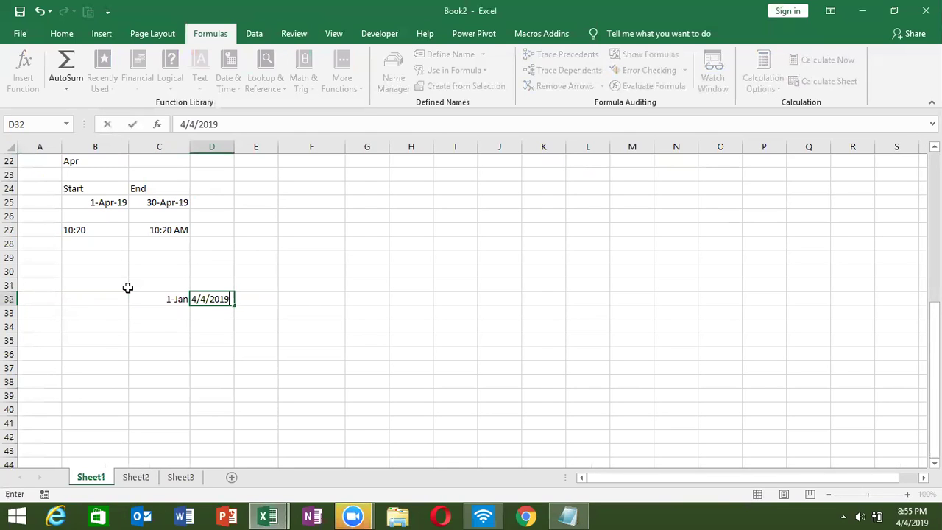
{"action": "key", "text": "Return"}
Step: Enter =YEARFRAC(C32,D32) in D33, returning 0.258333
{"action": "key", "text": "Up"}
{"action": "key", "text": "Up"}
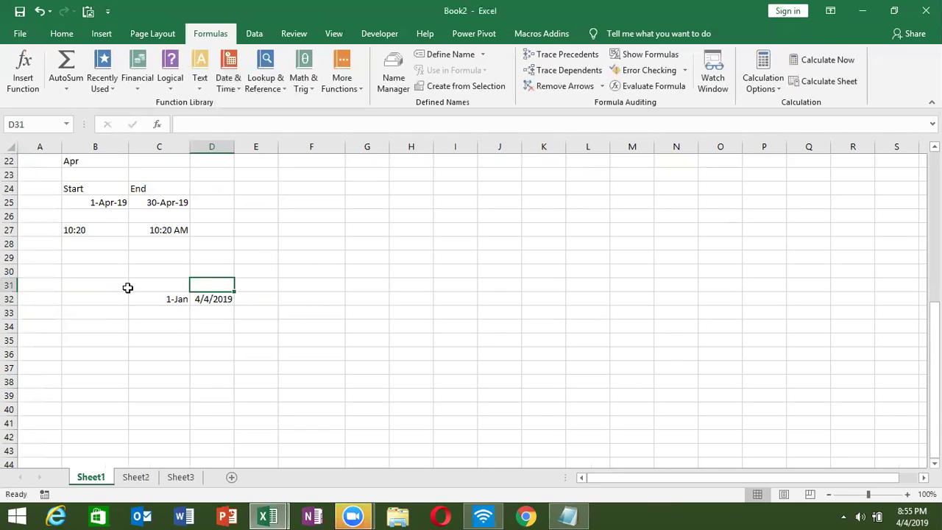
{"action": "key", "text": "Right"}
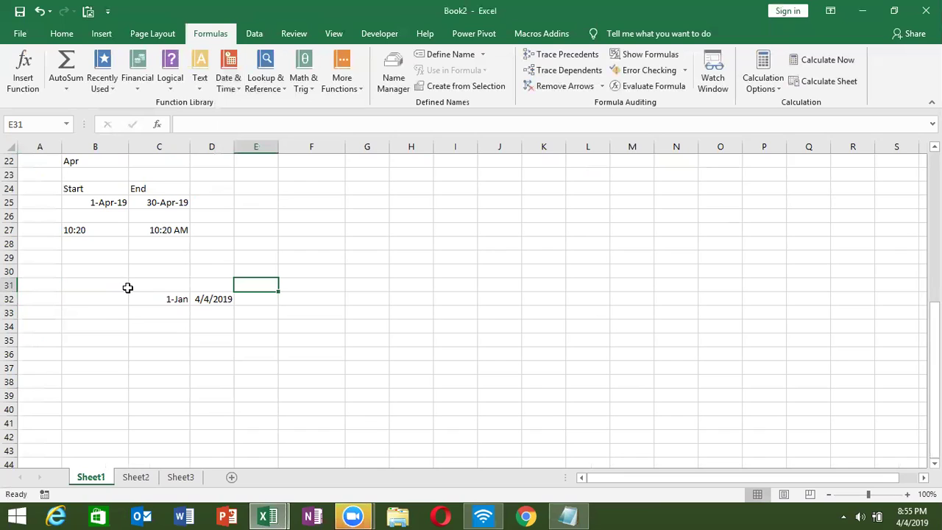
{"action": "key", "text": "Down"}
{"action": "key", "text": "Down"}
{"action": "key", "text": "Left"}
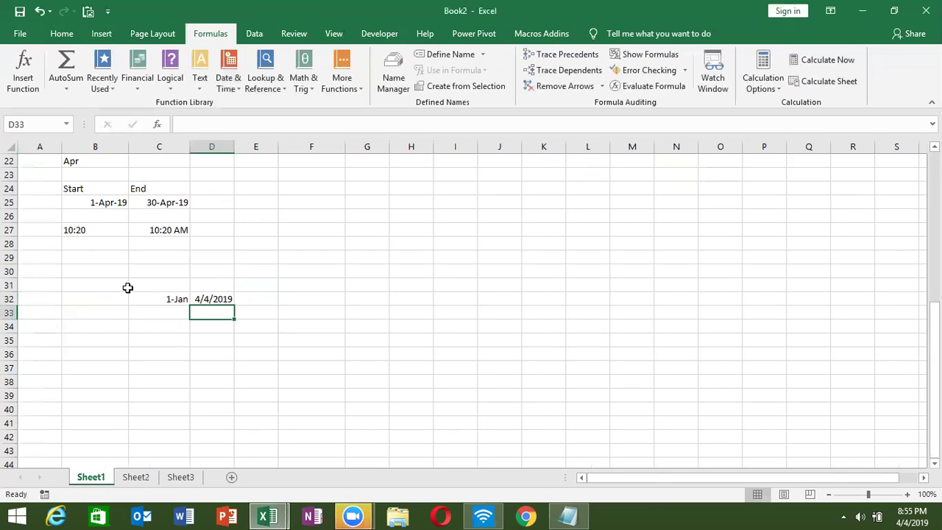
{"action": "type", "text": "=y"}
{"action": "key", "text": "Down"}
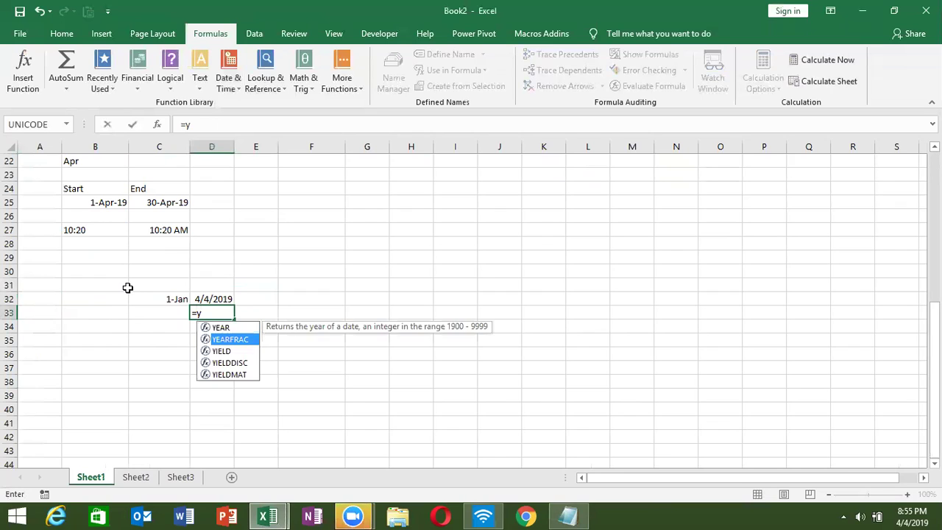
{"action": "key", "text": "Tab"}
{"action": "key", "text": "Up"}
{"action": "key", "text": "Left"}
{"action": "type", "text": ","}
{"action": "key", "text": "Up"}
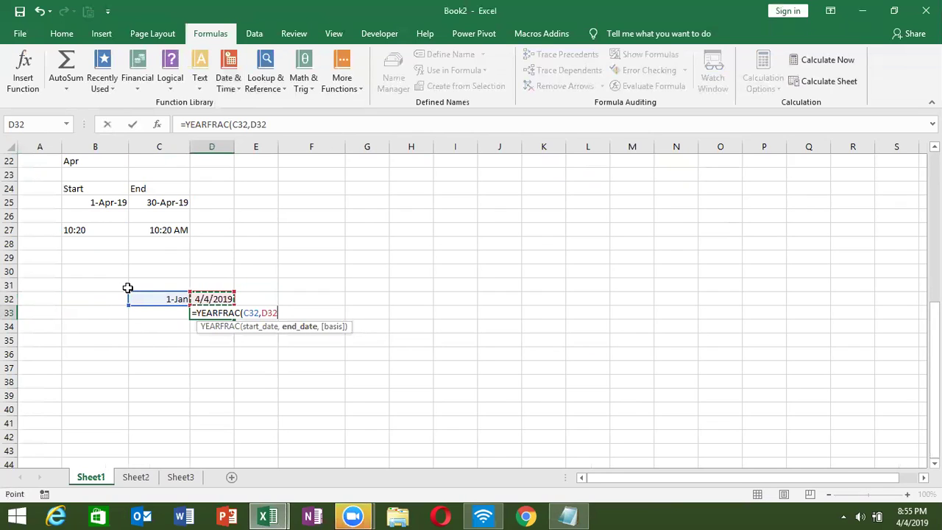
{"action": "key", "text": "Return"}
{"action": "key", "text": "Up"}
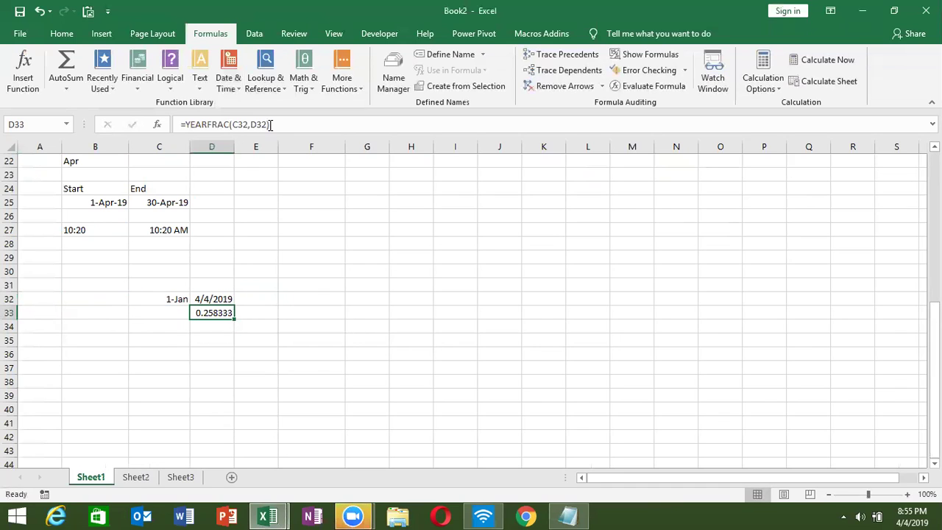
Step: Format D33 as a percentage with two decimal places, showing 25.83%
{"action": "left_click", "coordinate": [78, 29]}
{"action": "left_click", "coordinate": [434, 81]}
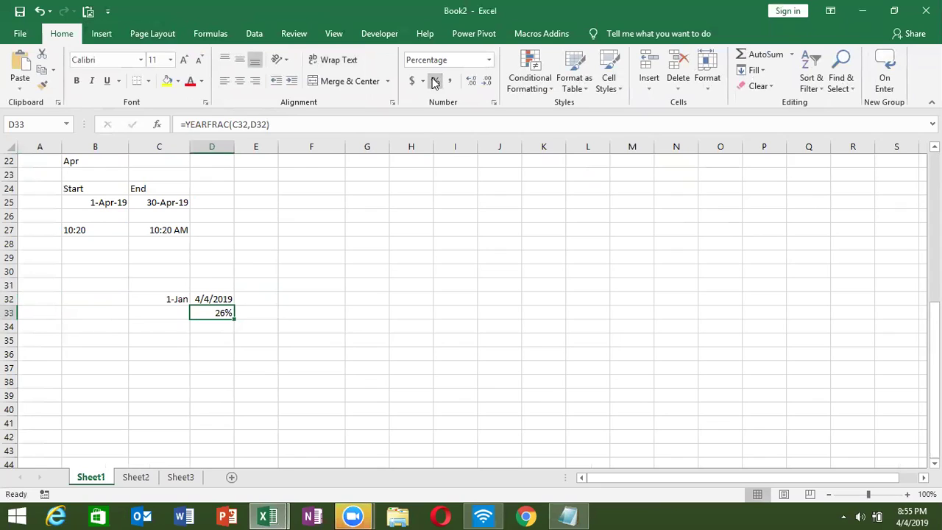
{"action": "left_click", "coordinate": [469, 81]}
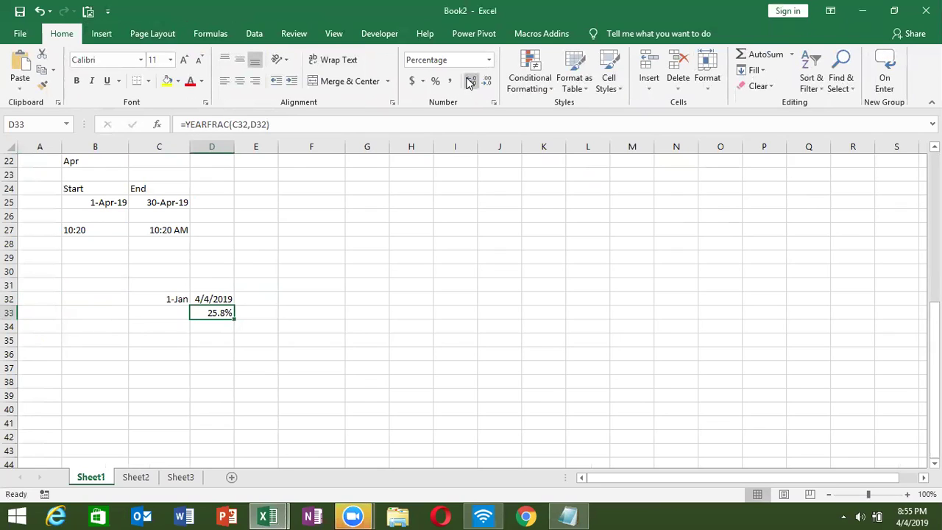
{"action": "left_click", "coordinate": [469, 81]}
{"action": "left_click", "coordinate": [197, 36]}
{"action": "left_click", "coordinate": [197, 90]}
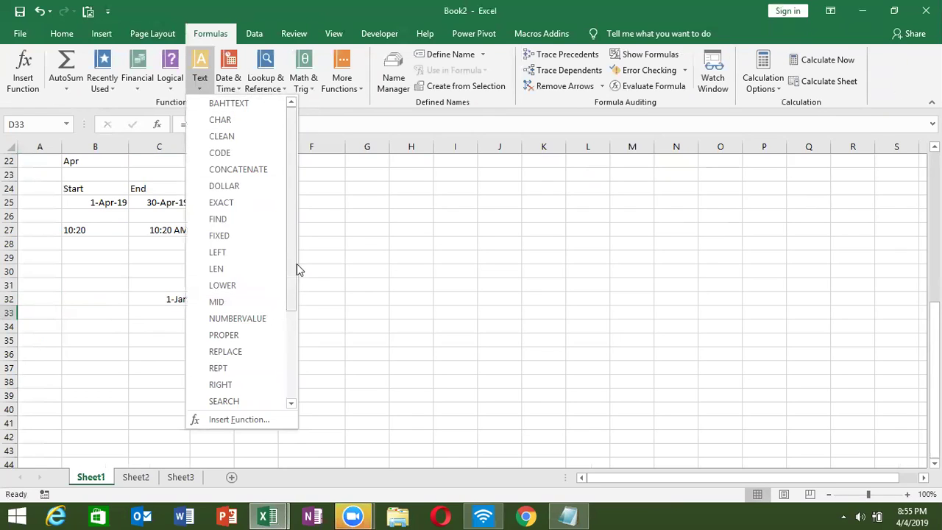
{"action": "left_click", "coordinate": [232, 82]}
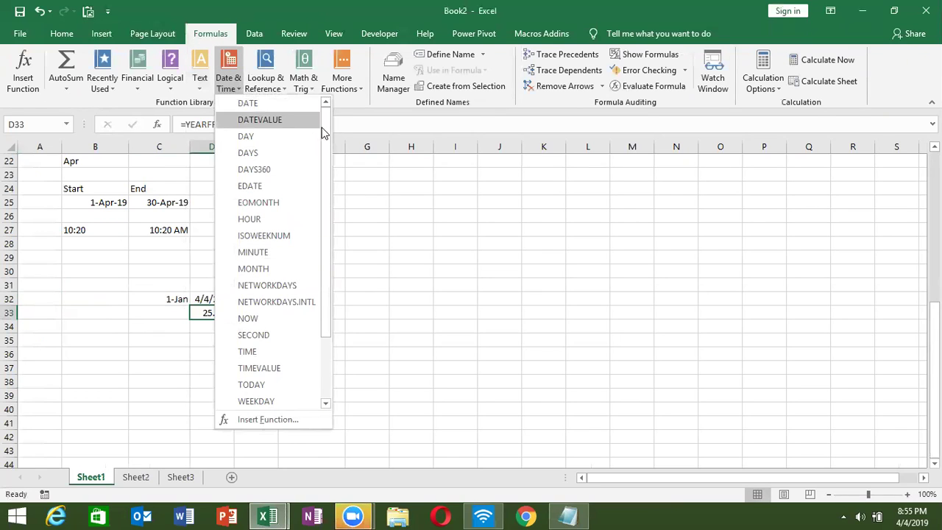
{"action": "left_click_drag", "start_coordinate": [325, 142], "coordinate": [356, 224]}
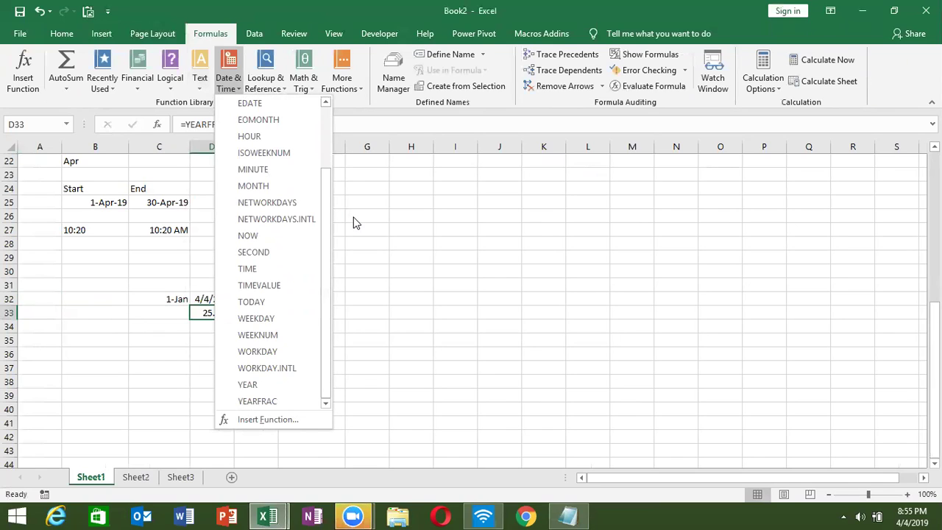
{"action": "left_click_drag", "start_coordinate": [326, 211], "coordinate": [267, 104]}
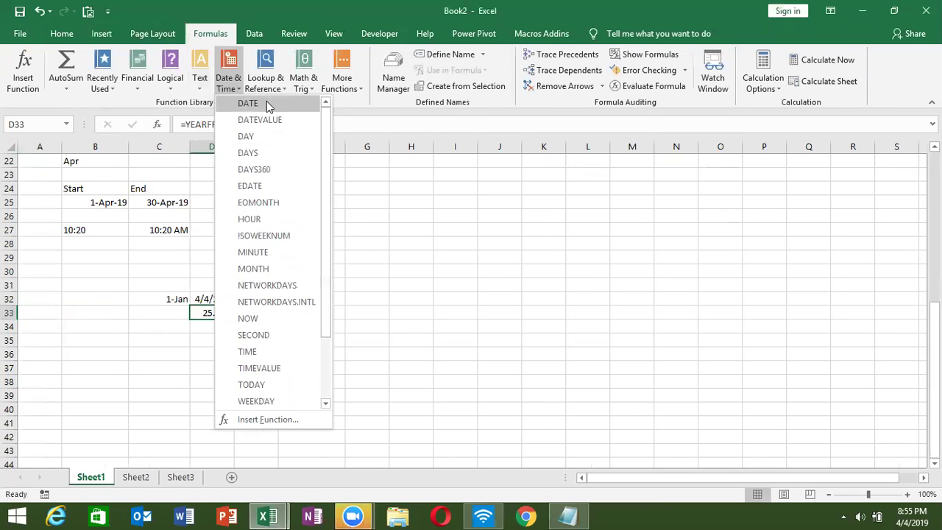
{"action": "left_click", "coordinate": [263, 81]}
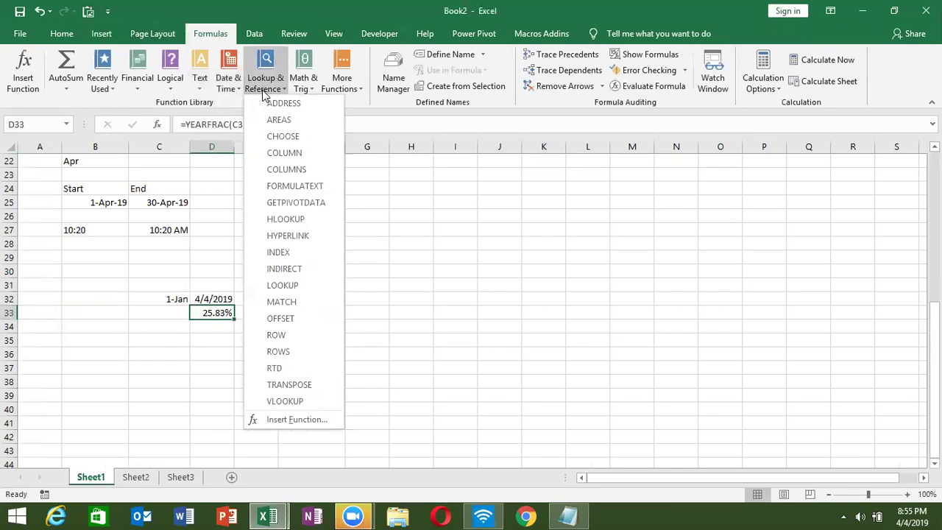
{"action": "left_click", "coordinate": [228, 84]}
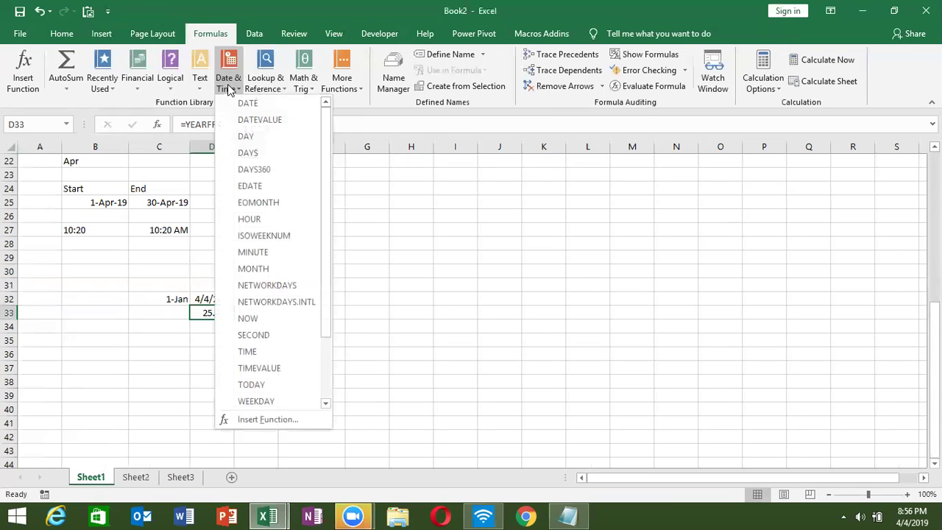
{"action": "left_click", "coordinate": [200, 83]}
{"action": "left_click", "coordinate": [159, 181]}
Step: Open the Test (3) workbook from the recent workbooks list
{"action": "left_click", "coordinate": [6, 32]}
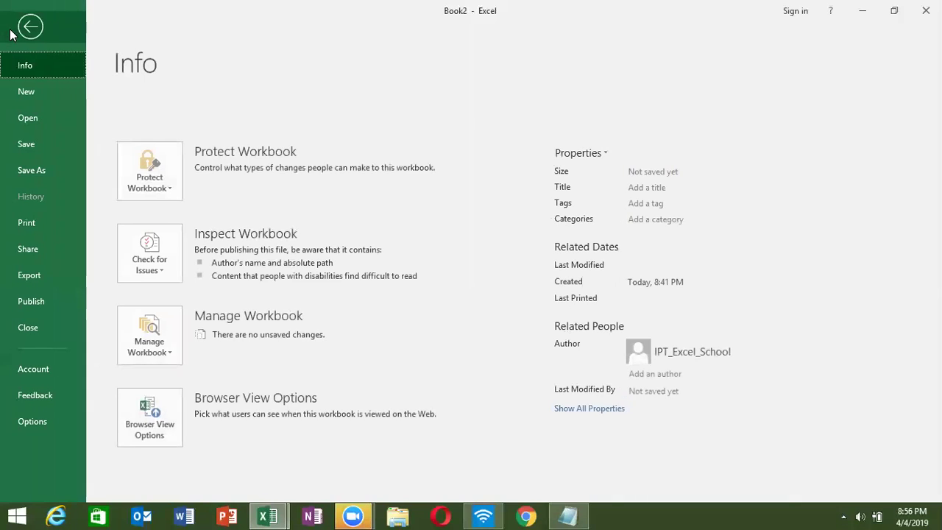
{"action": "left_click", "coordinate": [63, 112]}
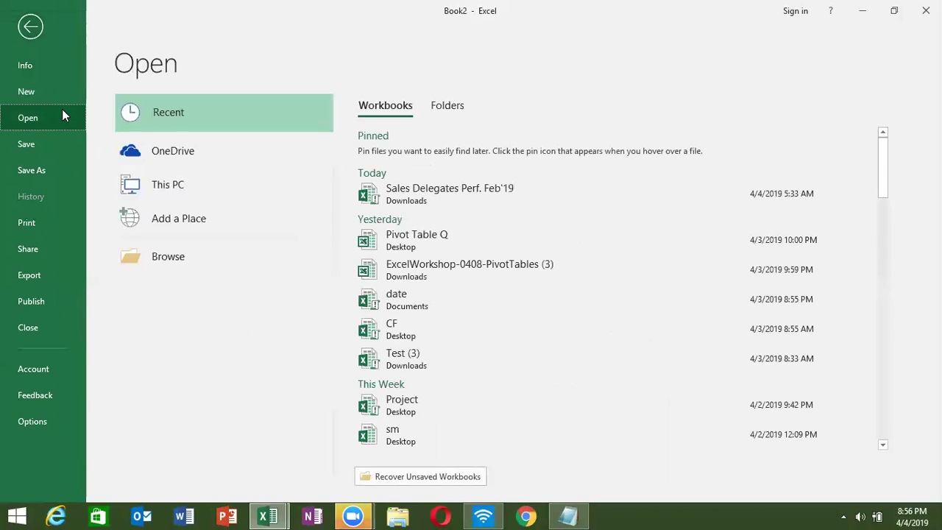
{"action": "scroll", "coordinate": [426, 324], "scroll_direction": "down", "scroll_amount": 1}
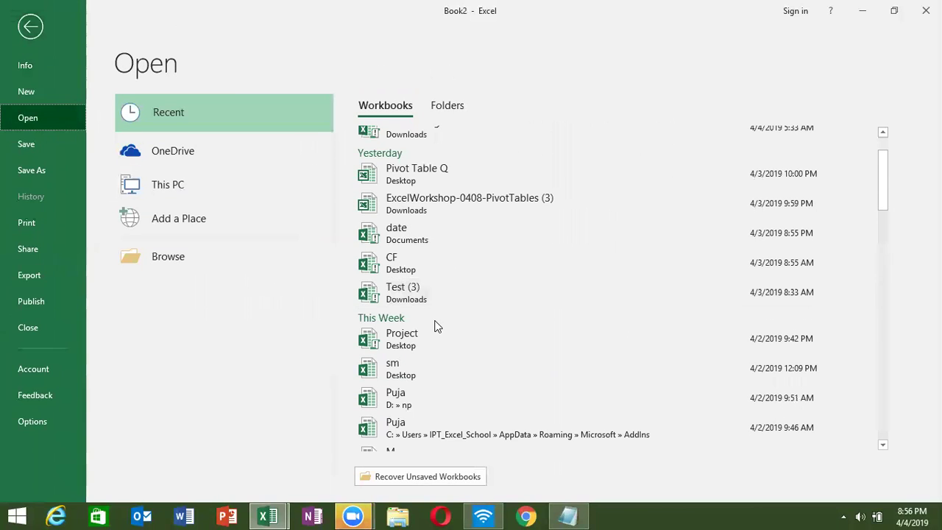
{"action": "left_click", "coordinate": [413, 296]}
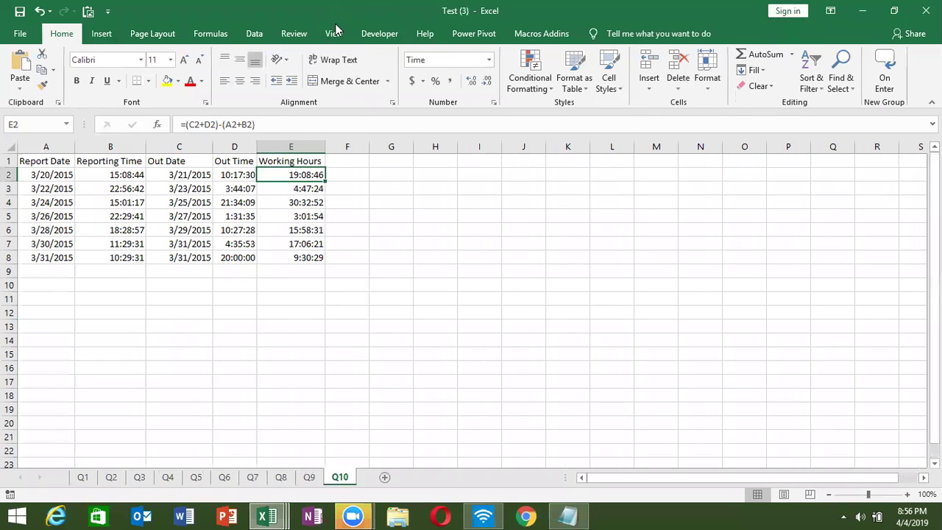
Step: On the Q1 sheet, delete the count answers in B2:E3, keeping the headers and strings
{"action": "left_click", "coordinate": [83, 478]}
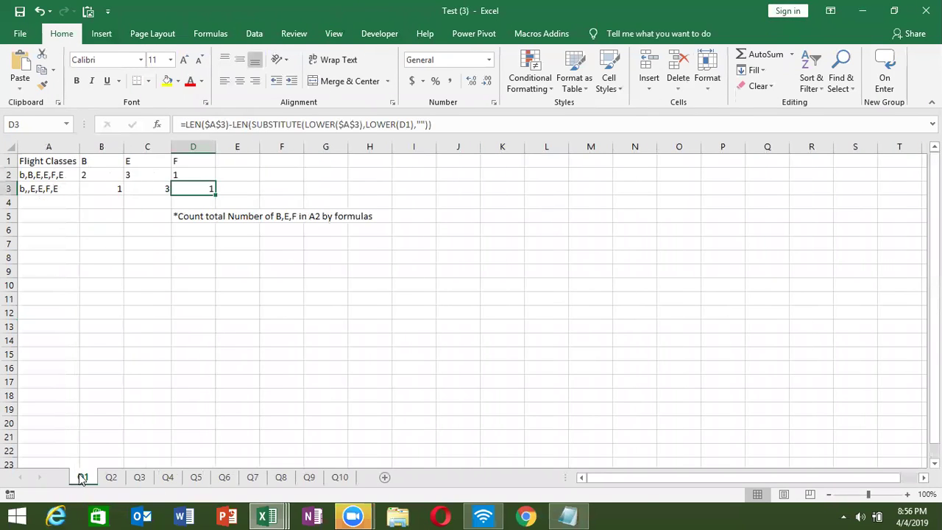
{"action": "left_click", "coordinate": [122, 352]}
{"action": "left_click_drag", "start_coordinate": [93, 175], "coordinate": [226, 183]}
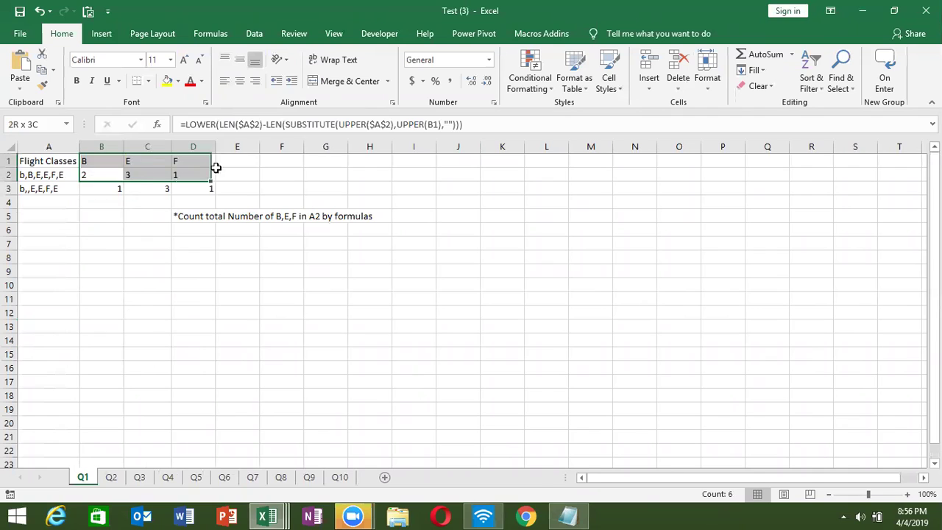
{"action": "key", "text": "Delete"}
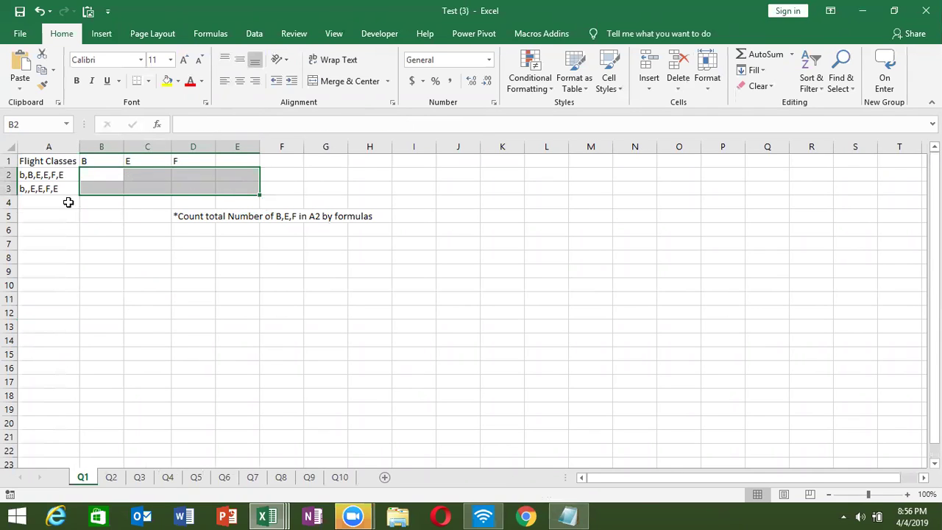
{"action": "left_click", "coordinate": [63, 214]}
{"action": "left_click_drag", "start_coordinate": [45, 173], "coordinate": [53, 191]}
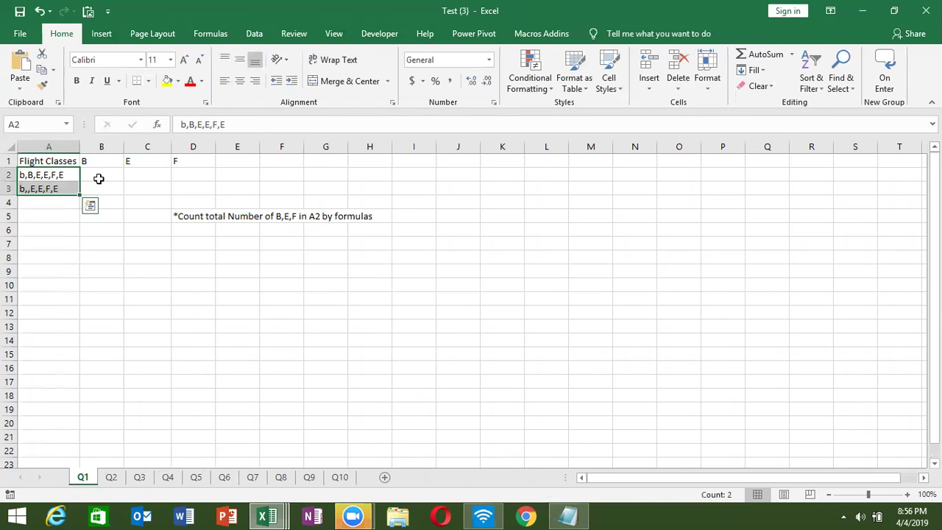
Step: Check cells B2 through D3 on Q1 to confirm the count answers are empty
{"action": "left_click", "coordinate": [85, 179]}
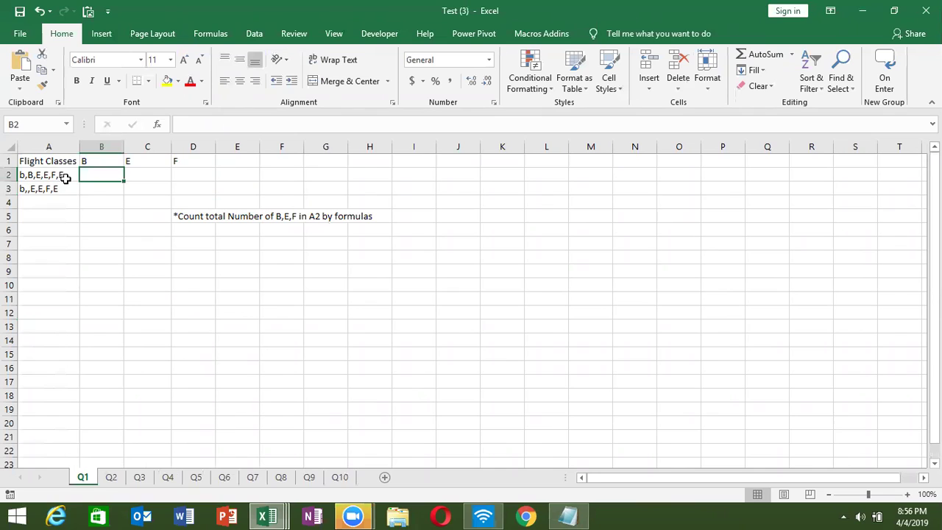
{"action": "left_click", "coordinate": [109, 186]}
{"action": "left_click", "coordinate": [147, 184]}
{"action": "left_click", "coordinate": [149, 162]}
{"action": "left_click", "coordinate": [191, 175]}
{"action": "left_click", "coordinate": [194, 187]}
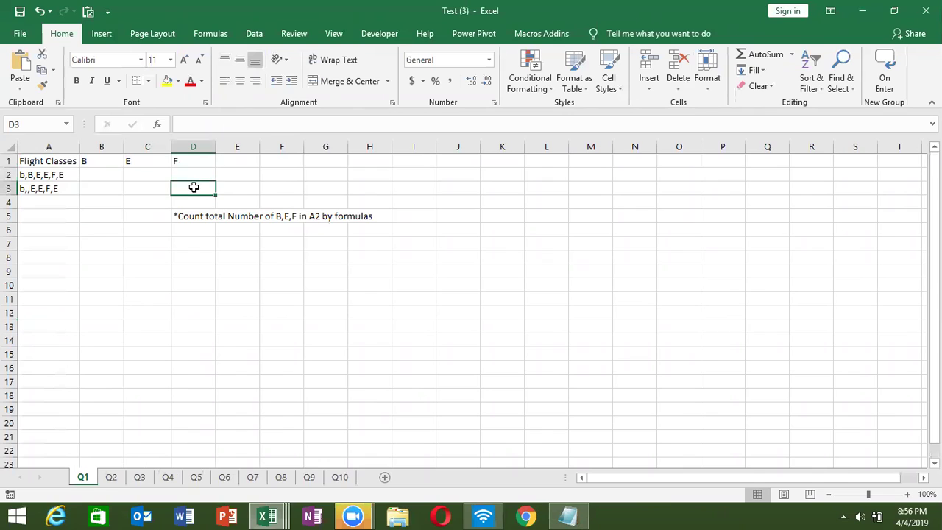
{"action": "left_click", "coordinate": [153, 184]}
{"action": "left_click", "coordinate": [151, 174]}
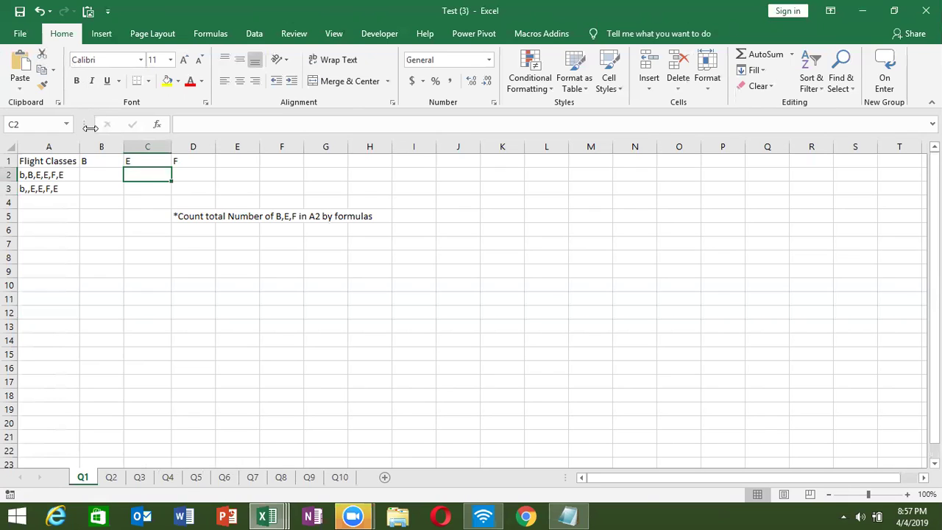
Step: Recheck B2 and the E and F headers, then move to the Q2 sheet
{"action": "left_click", "coordinate": [110, 177]}
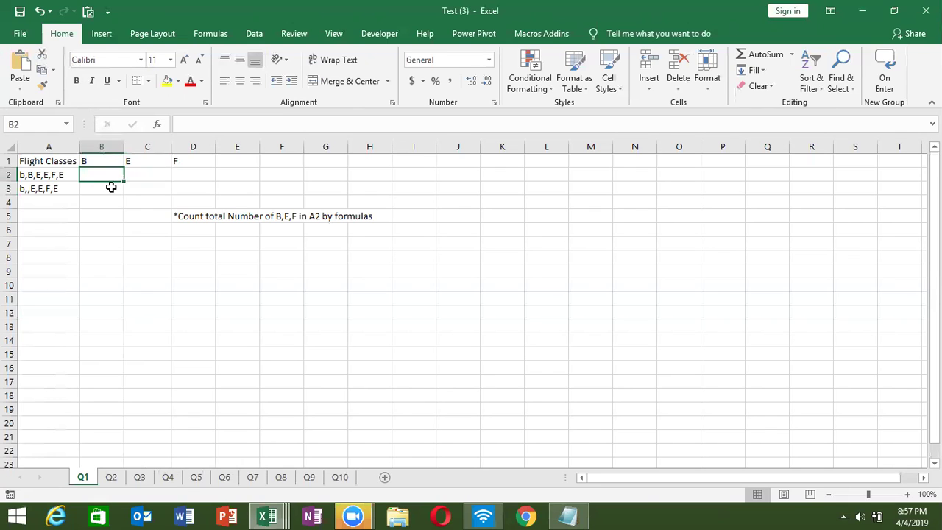
{"action": "left_click", "coordinate": [181, 190]}
{"action": "left_click", "coordinate": [193, 163]}
{"action": "left_click", "coordinate": [127, 164]}
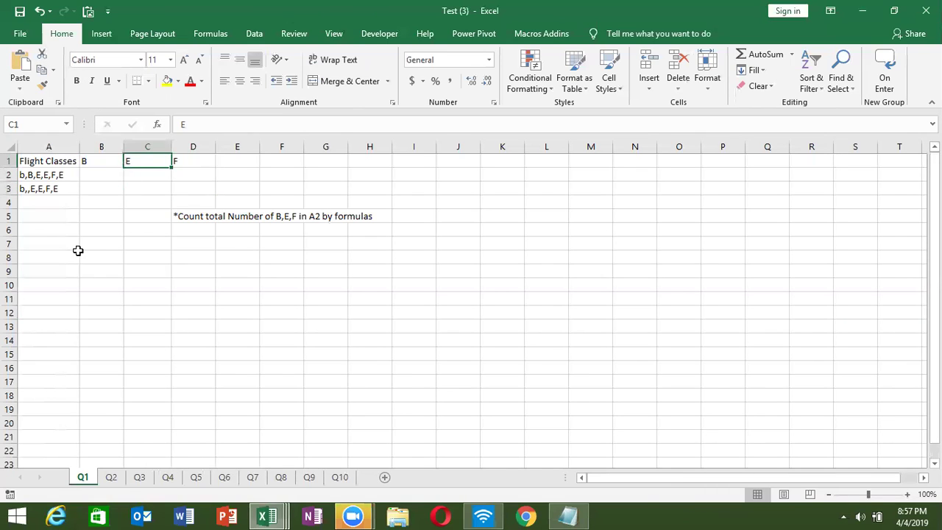
{"action": "left_click", "coordinate": [112, 476]}
Step: Clear the First Name and Last Name formulas in B2:C5 on Q2
{"action": "left_click", "coordinate": [137, 376]}
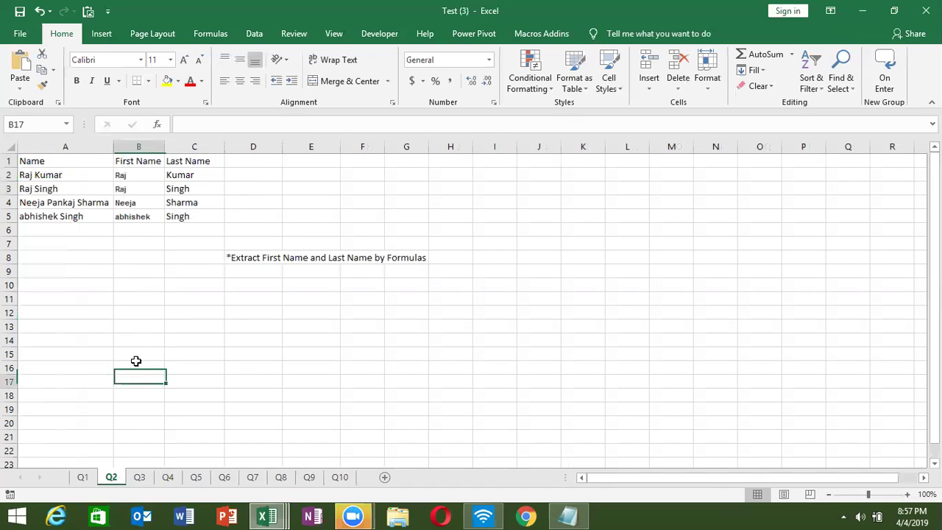
{"action": "left_click", "coordinate": [65, 172]}
{"action": "left_click_drag", "start_coordinate": [64, 170], "coordinate": [67, 215]}
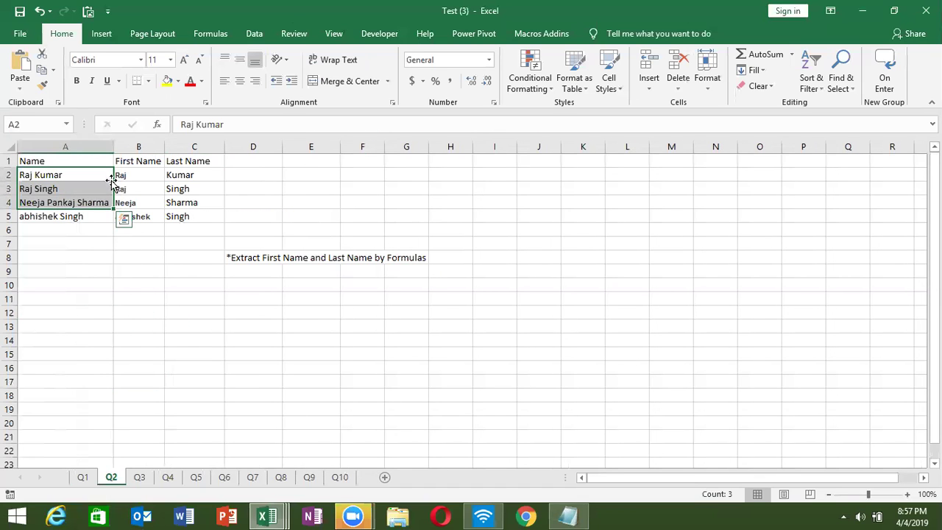
{"action": "left_click", "coordinate": [129, 174]}
{"action": "left_click_drag", "start_coordinate": [168, 175], "coordinate": [199, 216]}
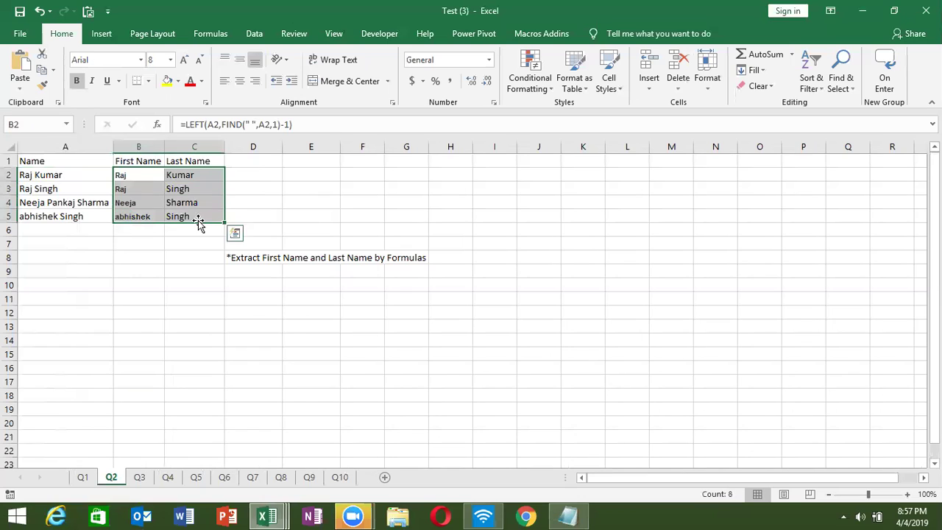
{"action": "key", "text": "Delete"}
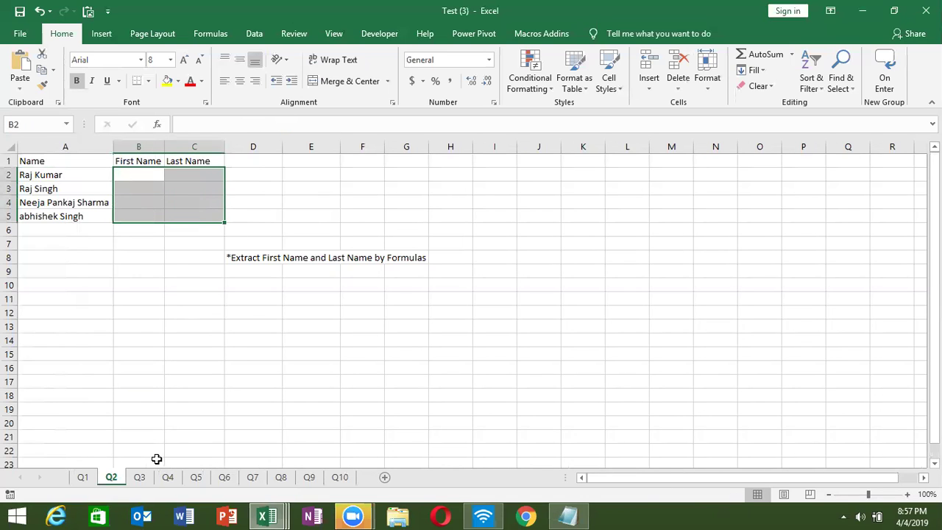
Step: On Q3, review the name and dates, then clear the joined sentences in D2:D3
{"action": "left_click", "coordinate": [139, 478]}
{"action": "left_click", "coordinate": [131, 354]}
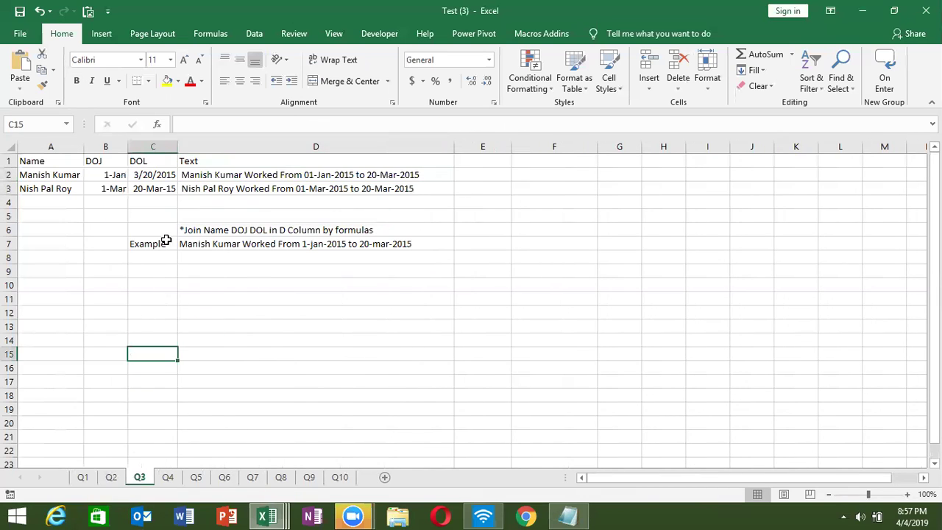
{"action": "left_click", "coordinate": [56, 176]}
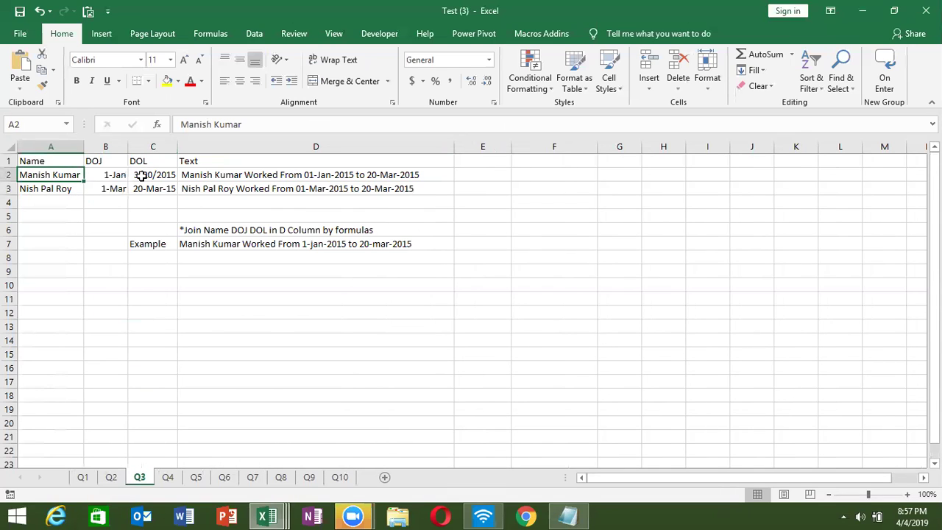
{"action": "left_click", "coordinate": [117, 176]}
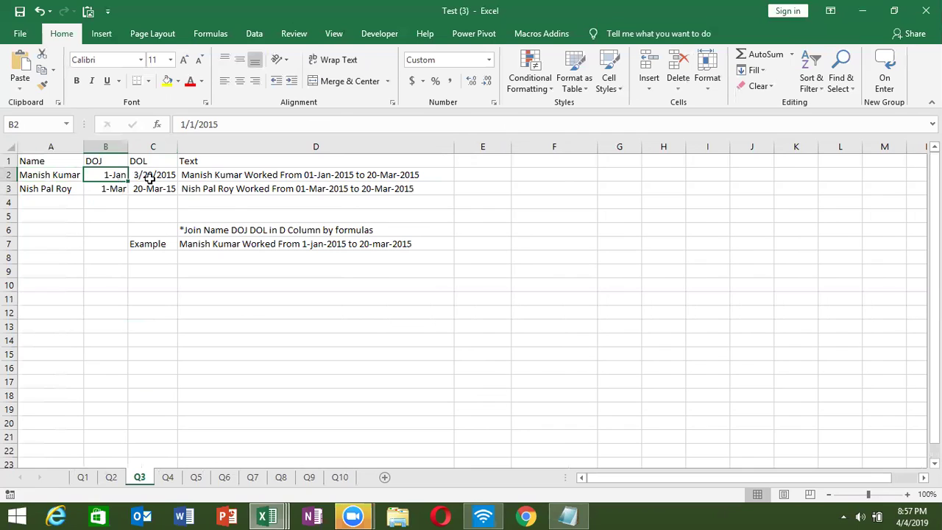
{"action": "left_click", "coordinate": [151, 178]}
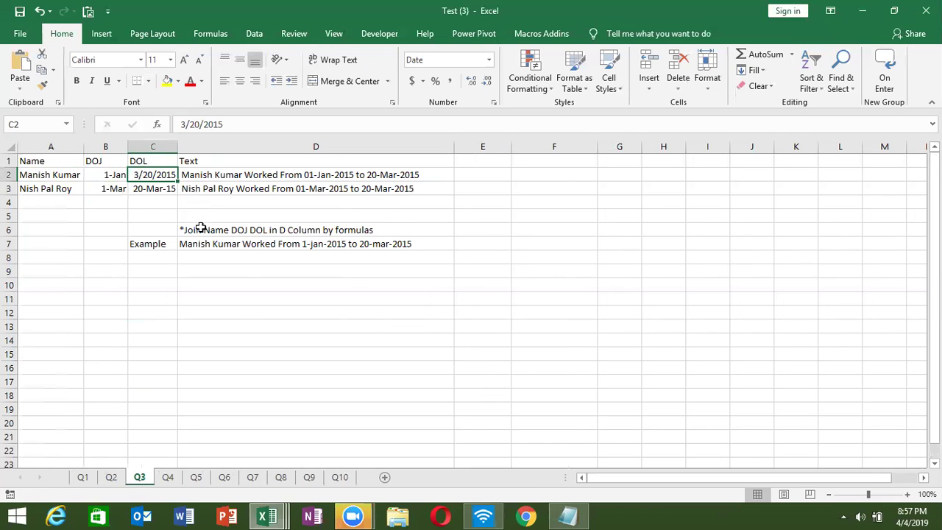
{"action": "left_click", "coordinate": [324, 189]}
{"action": "left_click_drag", "start_coordinate": [325, 189], "coordinate": [317, 179]}
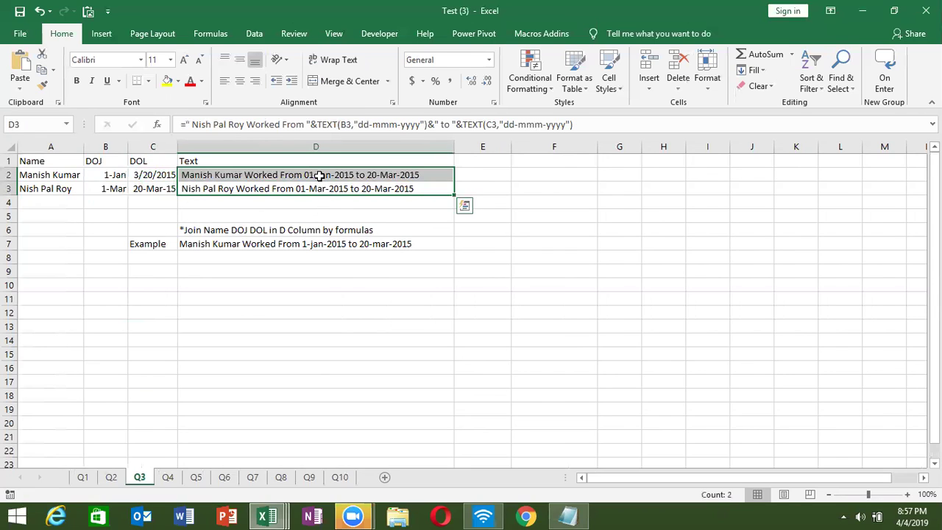
{"action": "key", "text": "Delete"}
Step: Delete columns H to J holding the Date, Productivity and Rept table on Q4
{"action": "left_click", "coordinate": [168, 477]}
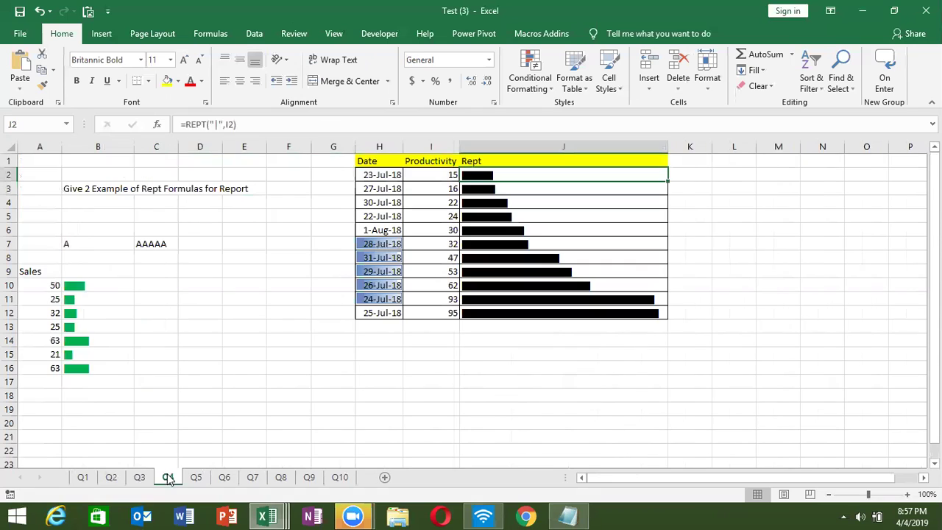
{"action": "left_click", "coordinate": [242, 366]}
{"action": "left_click_drag", "start_coordinate": [378, 145], "coordinate": [629, 138]}
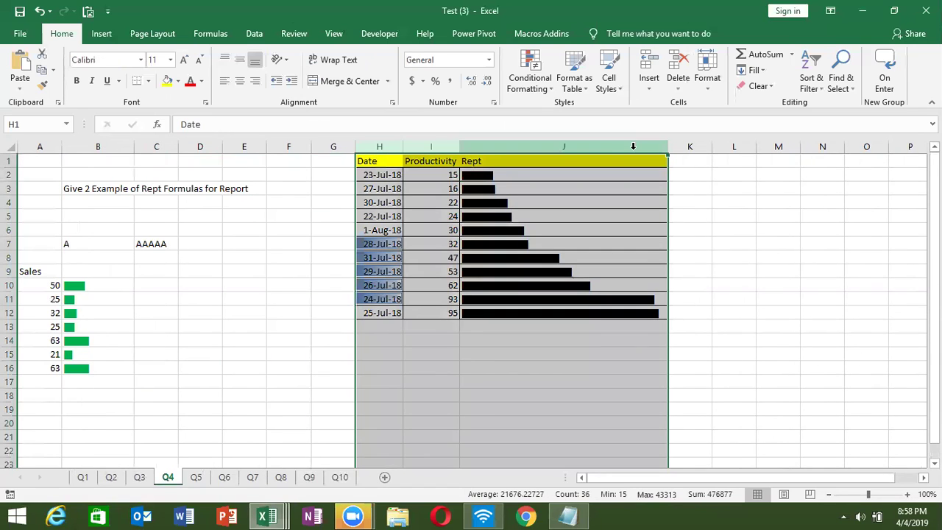
{"action": "right_click", "coordinate": [627, 150]}
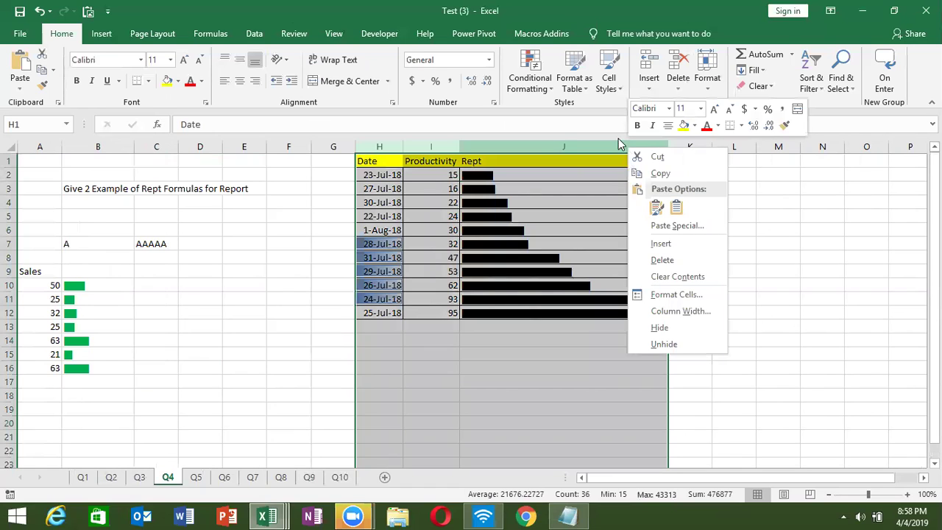
{"action": "left_click", "coordinate": [666, 261]}
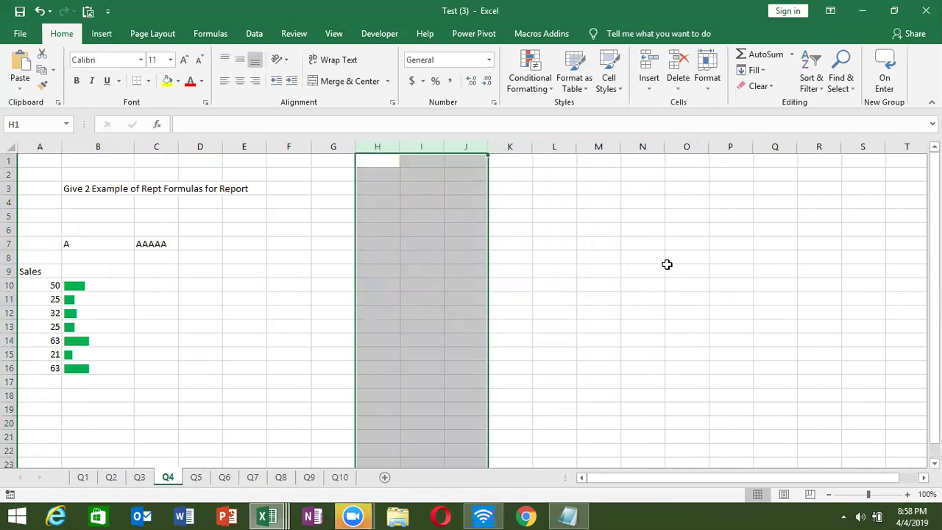
Step: Refill the sales bar formula from B10 down to B16
{"action": "left_click", "coordinate": [250, 322]}
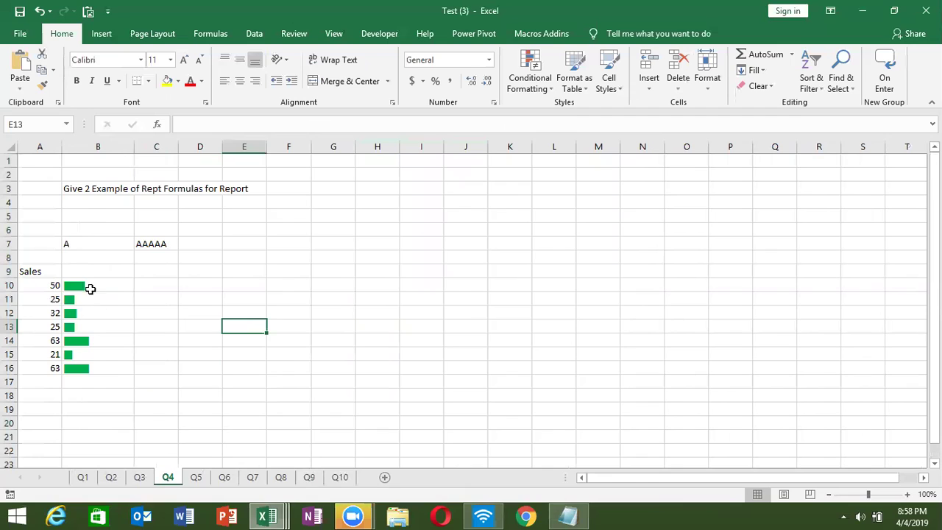
{"action": "left_click_drag", "start_coordinate": [89, 289], "coordinate": [97, 366]}
{"action": "left_click_drag", "start_coordinate": [98, 375], "coordinate": [99, 376]}
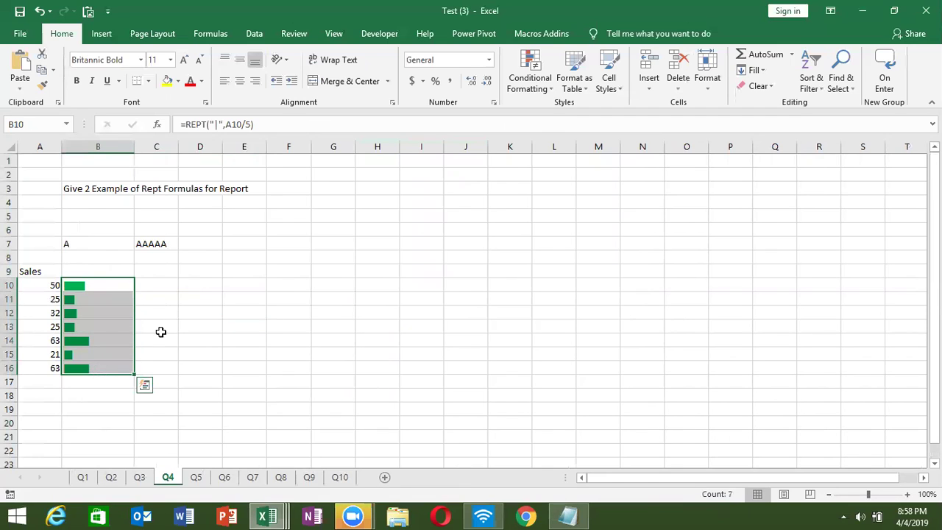
{"action": "left_click", "coordinate": [167, 315]}
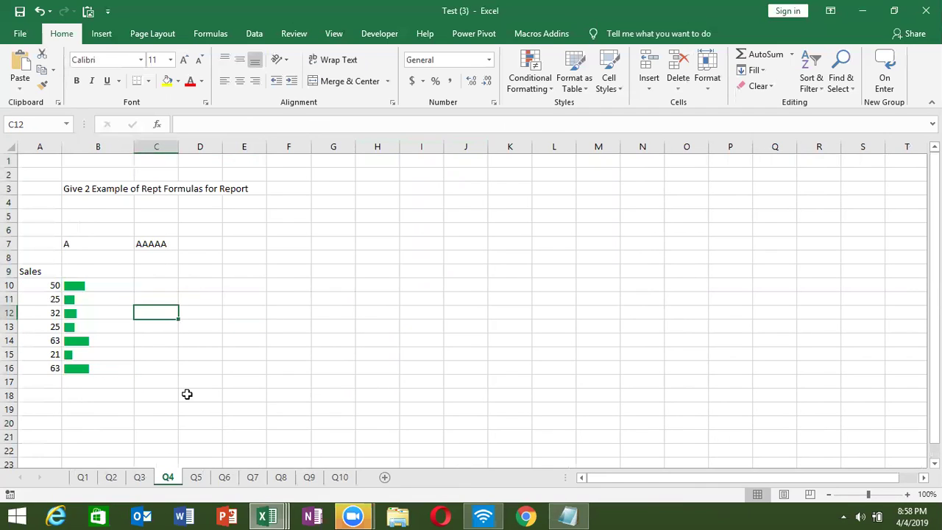
Step: Look over the Q5 number-conversion sheet, then move on to the Q6 sheet
{"action": "left_click", "coordinate": [196, 476]}
{"action": "left_click", "coordinate": [172, 365]}
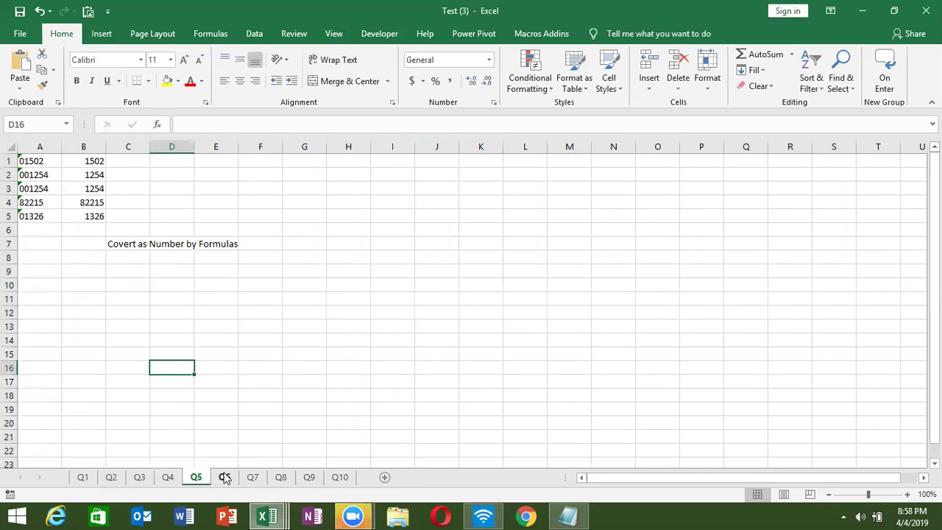
{"action": "left_click", "coordinate": [221, 368]}
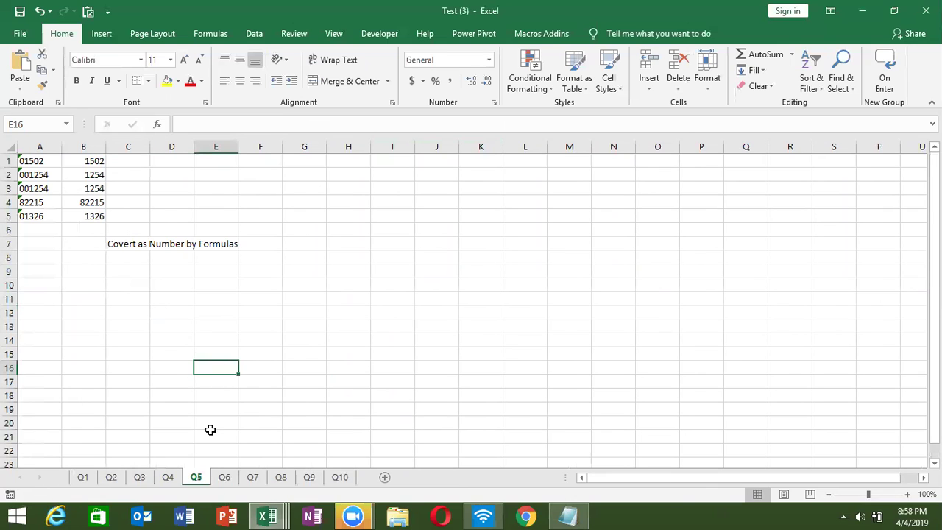
{"action": "left_click", "coordinate": [225, 477]}
Step: Clear the age text answers in F2:F3 on the Q6 sheet
{"action": "left_click", "coordinate": [136, 379]}
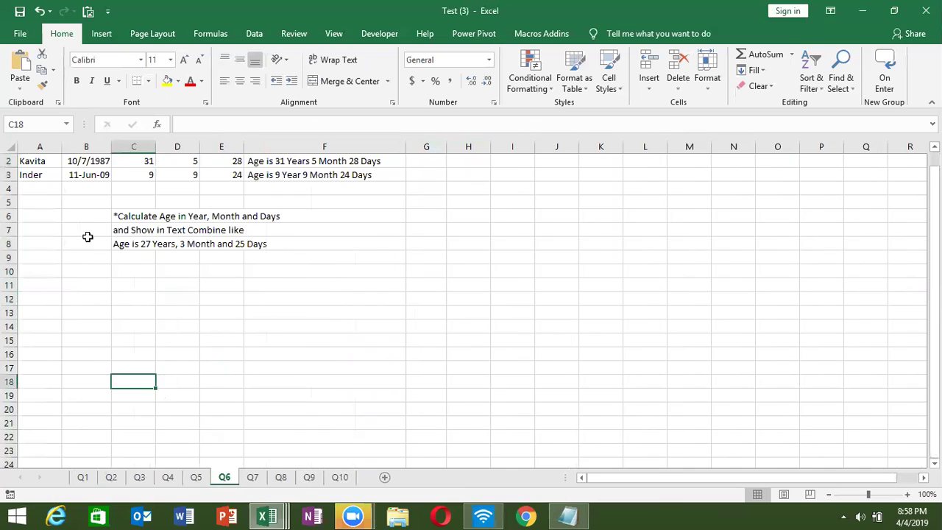
{"action": "left_click_drag", "start_coordinate": [67, 159], "coordinate": [81, 177]}
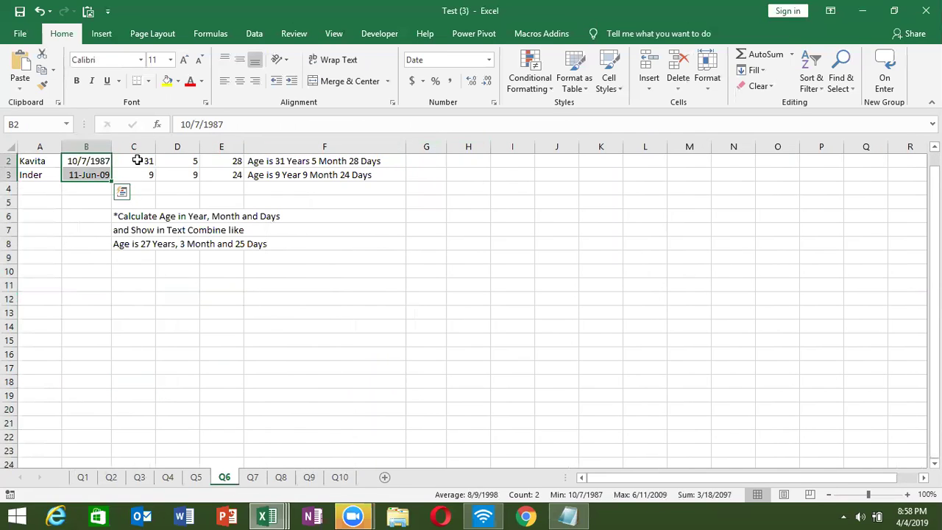
{"action": "scroll", "coordinate": [144, 182], "scroll_direction": "up", "scroll_amount": 1}
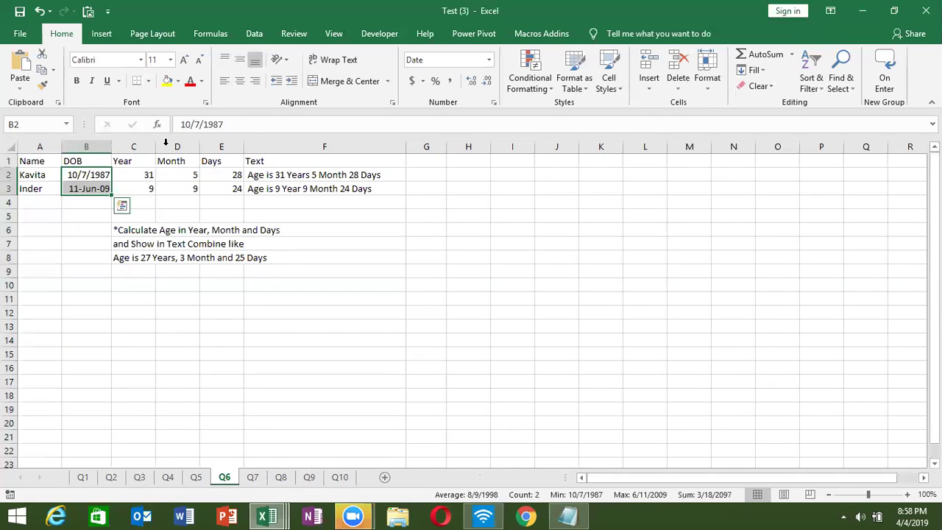
{"action": "left_click_drag", "start_coordinate": [326, 189], "coordinate": [316, 177]}
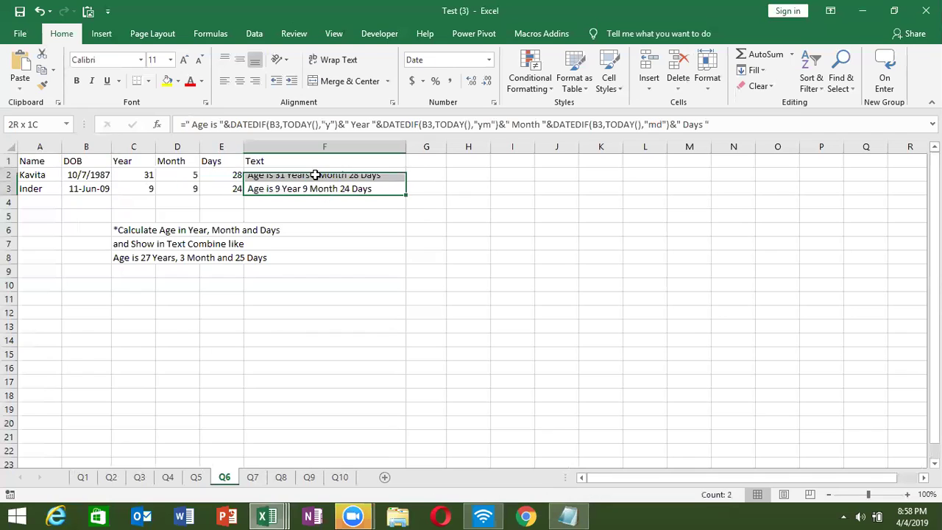
{"action": "key", "text": "Delete"}
Step: Clear the Start Date and End Date formulas in B5:C5 on Q7, then go to Q8
{"action": "left_click", "coordinate": [252, 478]}
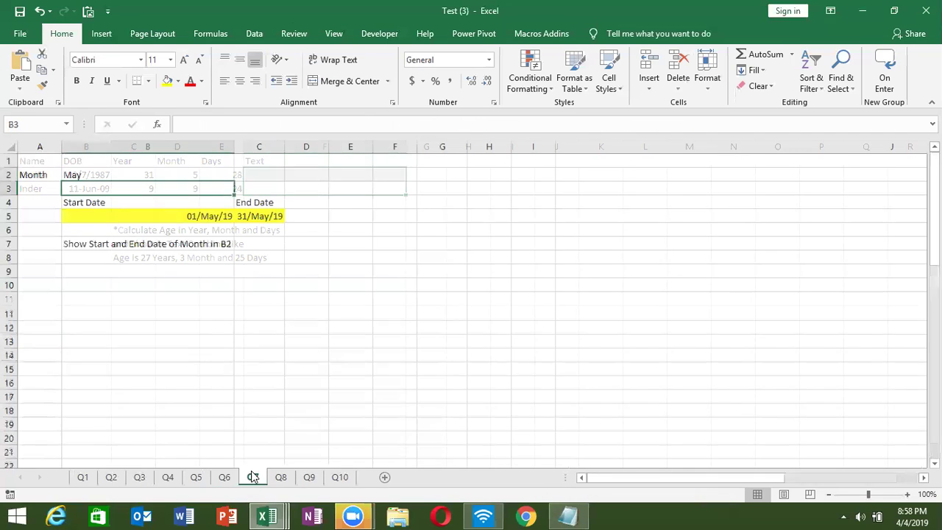
{"action": "left_click", "coordinate": [209, 294]}
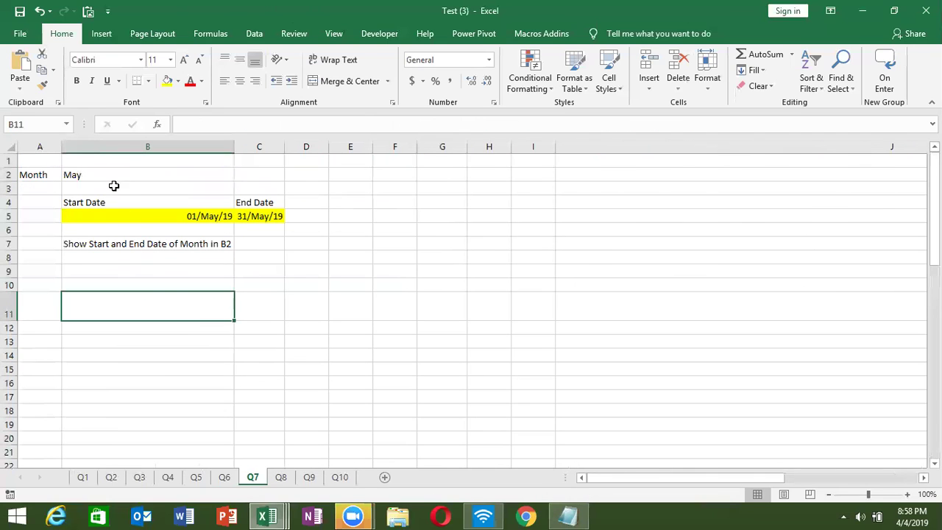
{"action": "left_click", "coordinate": [140, 216]}
{"action": "left_click", "coordinate": [266, 216], "text": "shift"}
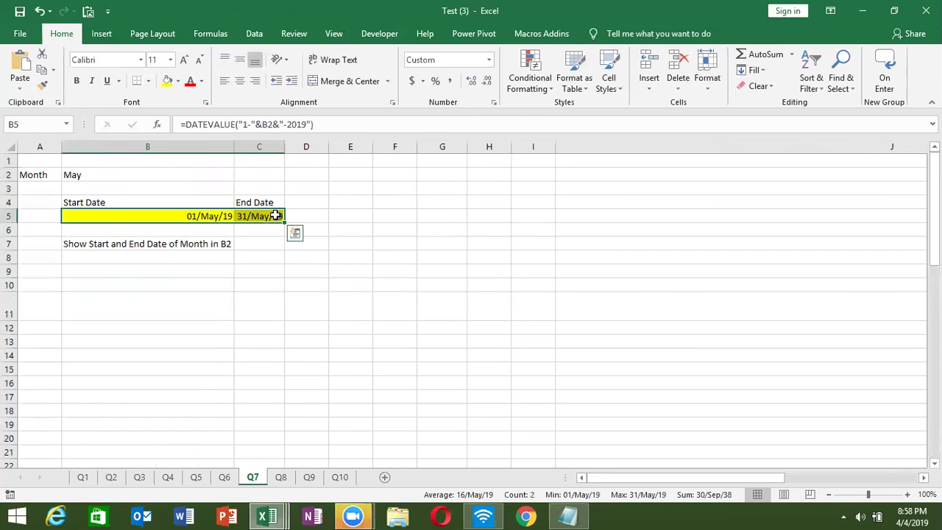
{"action": "key", "text": "Delete"}
{"action": "left_click", "coordinate": [280, 477]}
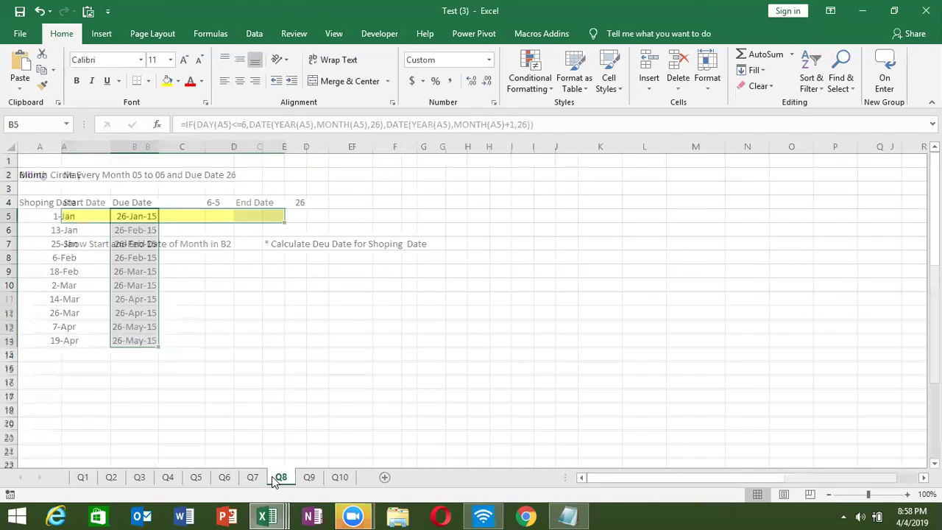
Step: Clear the Due Date results in B5:B14 and the 6-5 and 26 helper values
{"action": "left_click", "coordinate": [235, 328]}
{"action": "left_click_drag", "start_coordinate": [130, 213], "coordinate": [135, 352]}
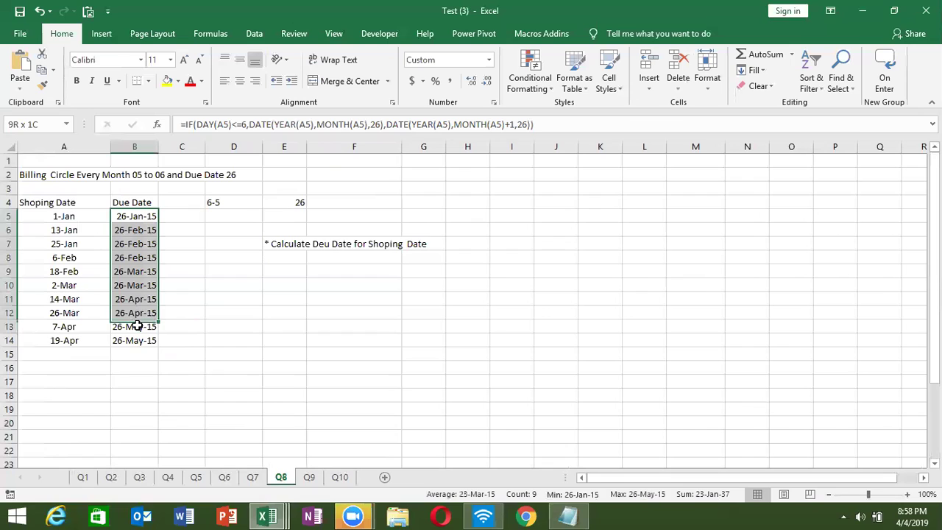
{"action": "key", "text": "Delete"}
{"action": "left_click", "coordinate": [177, 297]}
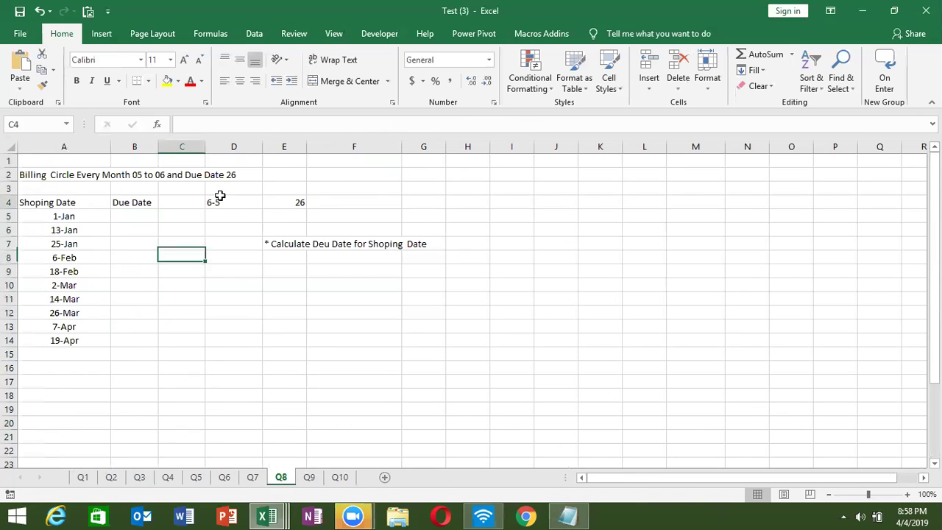
{"action": "left_click_drag", "start_coordinate": [189, 199], "coordinate": [317, 197]}
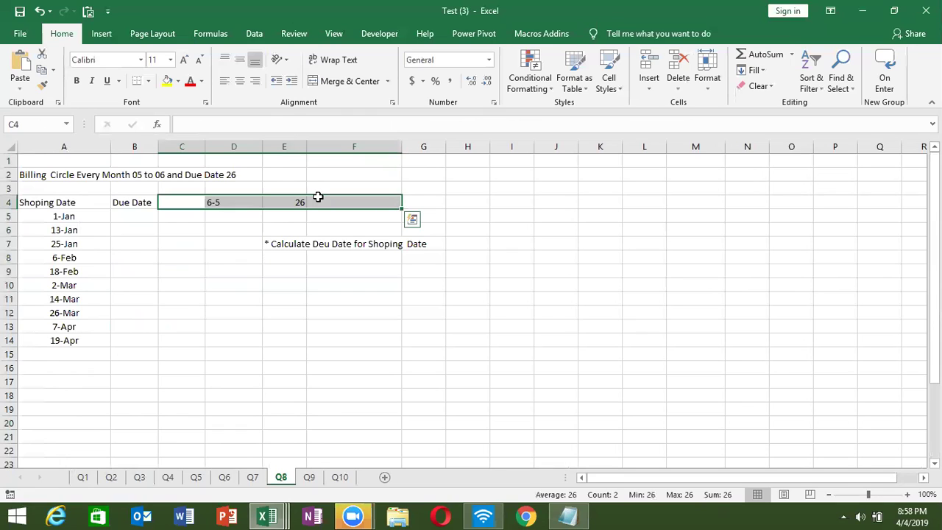
{"action": "key", "text": "Delete"}
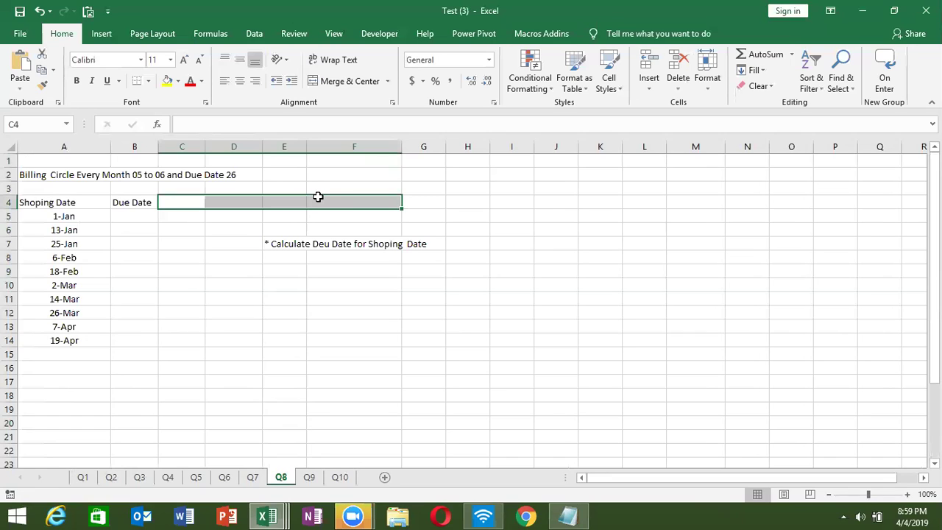
Step: Verify the Due Date cells are empty, then move to the Q9 sheet
{"action": "left_click", "coordinate": [127, 214]}
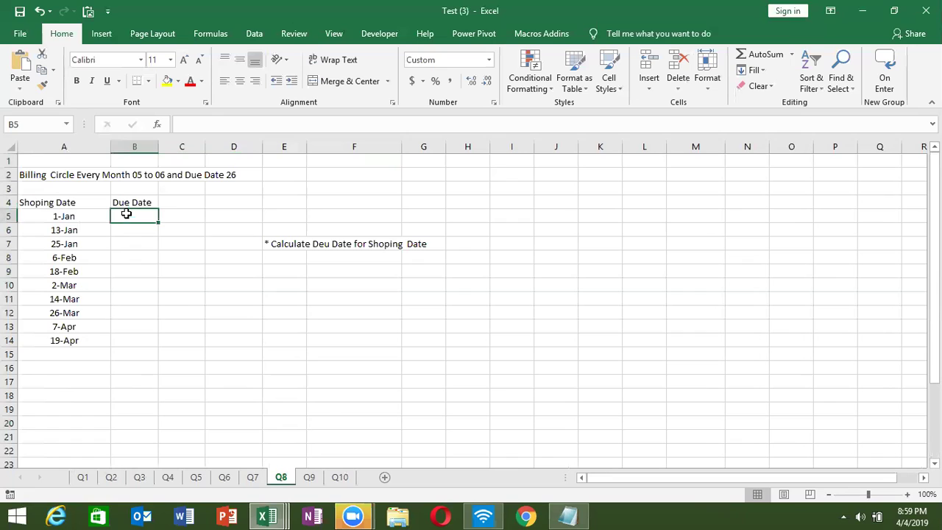
{"action": "left_click", "coordinate": [86, 218]}
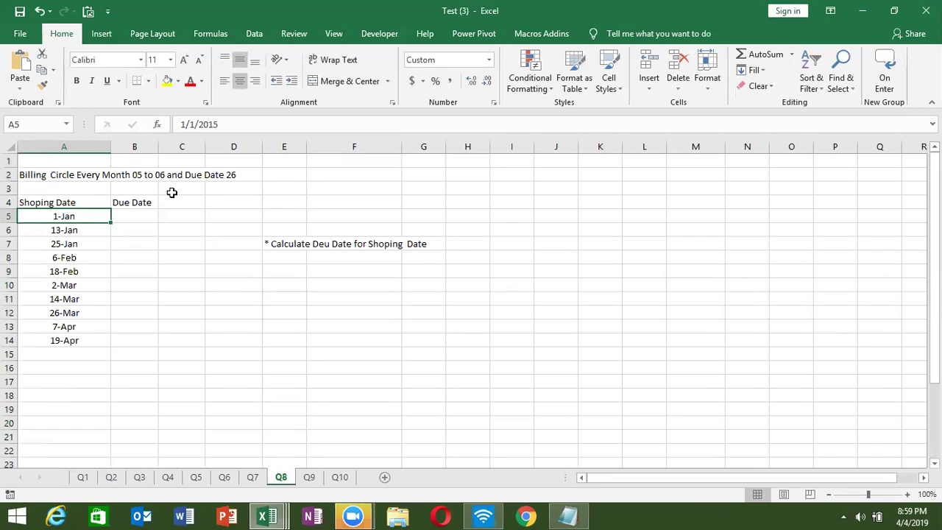
{"action": "left_click", "coordinate": [78, 232]}
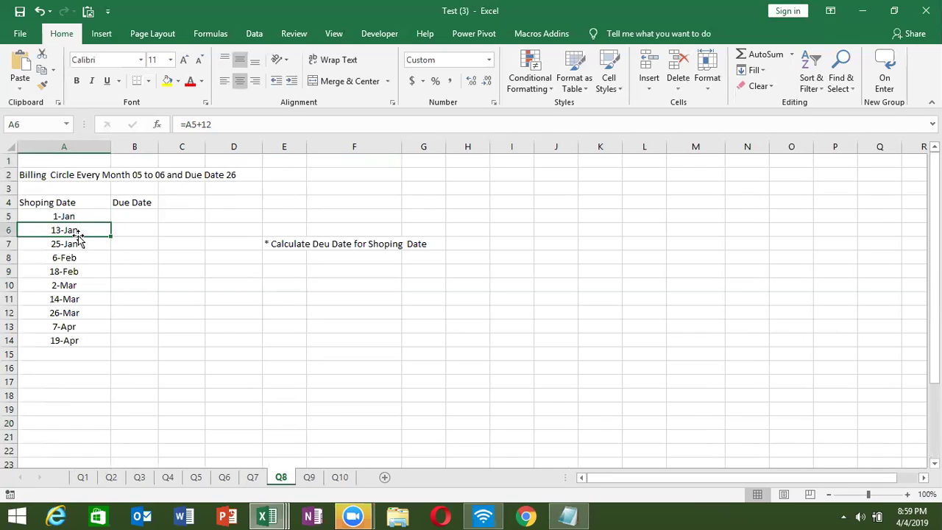
{"action": "left_click_drag", "start_coordinate": [118, 217], "coordinate": [130, 358]}
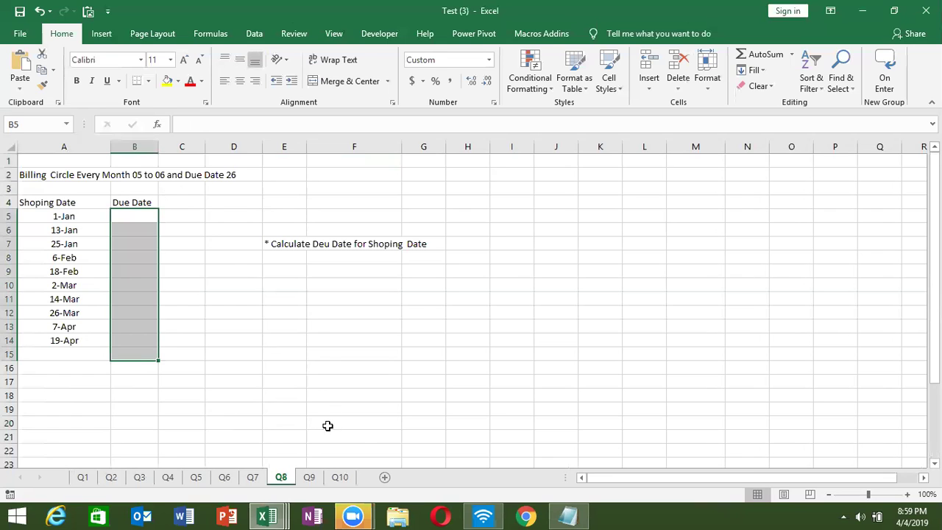
{"action": "left_click", "coordinate": [309, 477]}
Step: Clear the Answer date formula in G5 on the Q9 sheet
{"action": "left_click", "coordinate": [218, 289]}
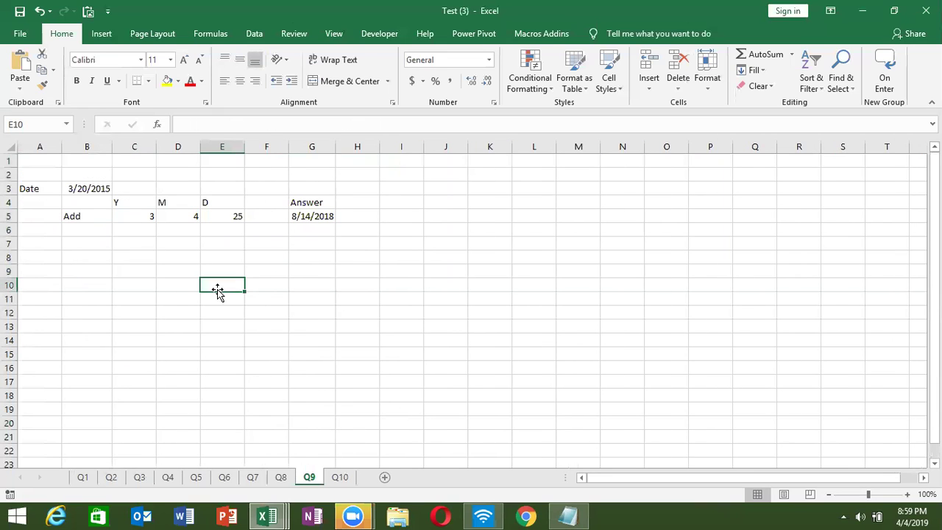
{"action": "left_click", "coordinate": [85, 190]}
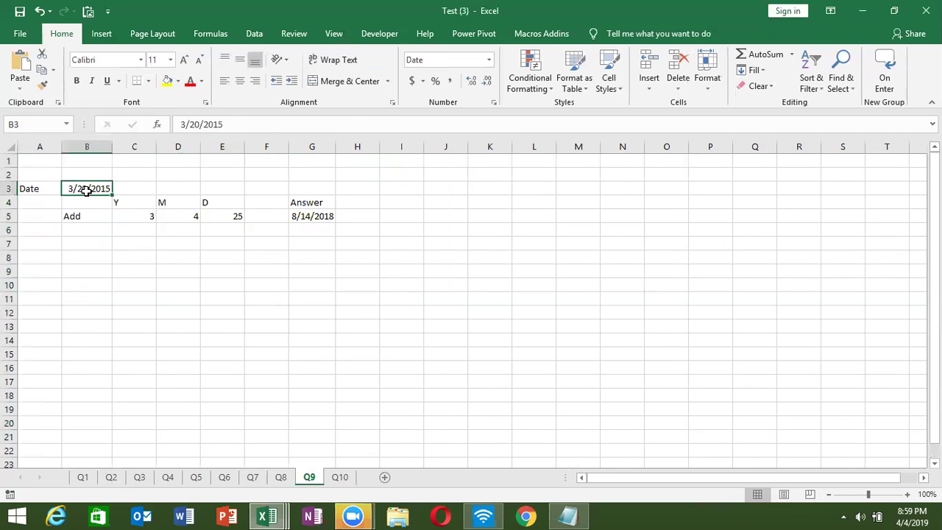
{"action": "left_click_drag", "start_coordinate": [136, 215], "coordinate": [211, 215]}
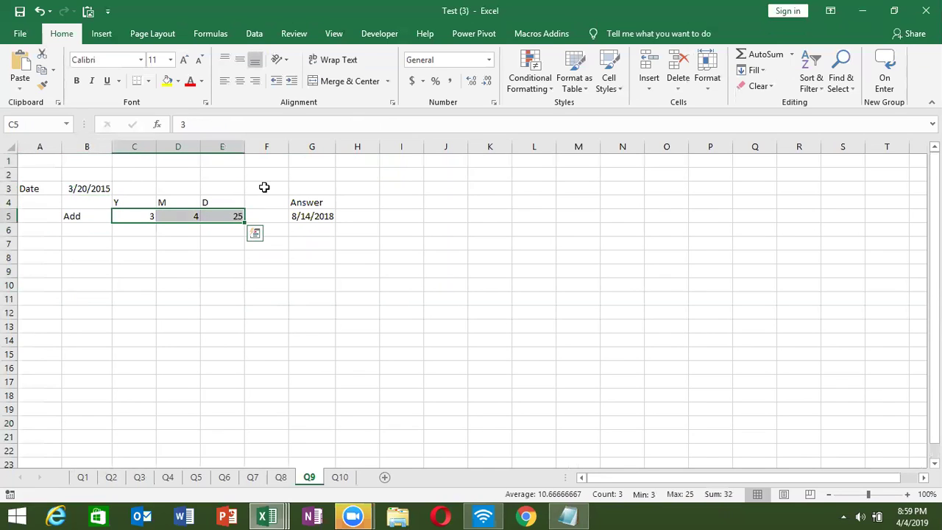
{"action": "left_click", "coordinate": [301, 213]}
{"action": "key", "text": "Delete"}
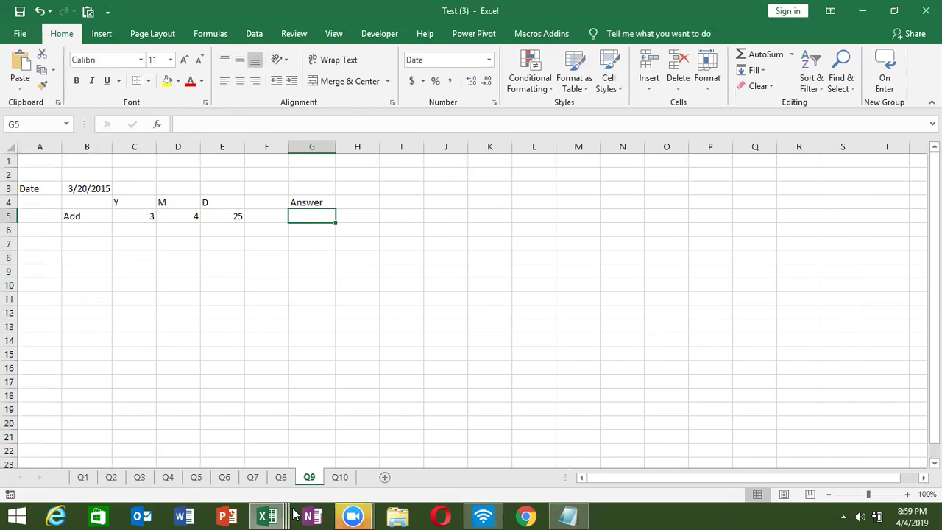
Step: Clear the whole Working Hours column on Q10, then bring Chrome to the front
{"action": "left_click", "coordinate": [340, 478]}
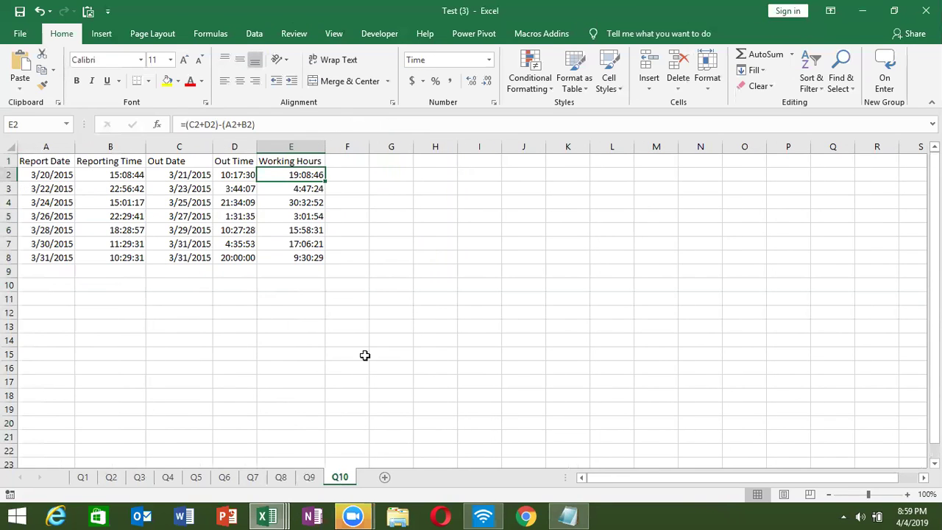
{"action": "key", "text": "ctrl+shift+Down"}
{"action": "key", "text": "Delete"}
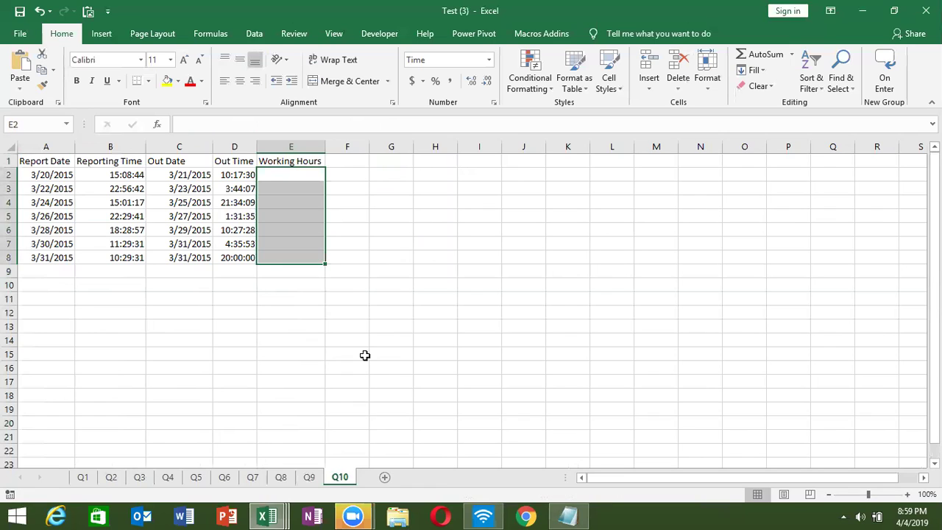
{"action": "key", "text": "Home"}
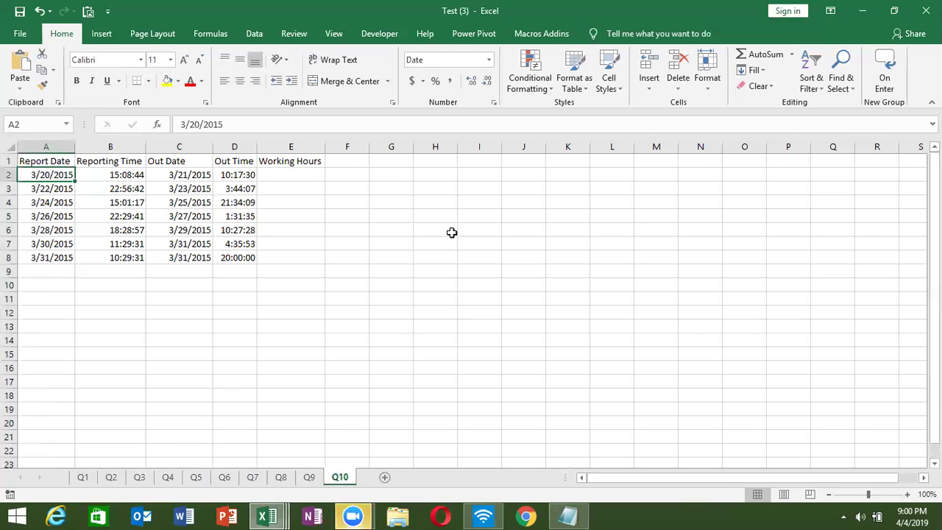
{"action": "left_click", "coordinate": [529, 517]}
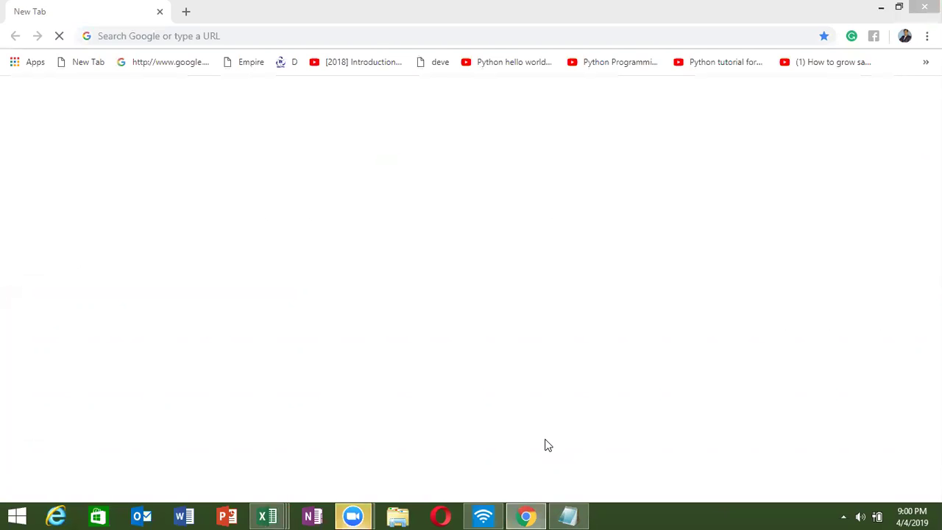
Step: Load gmail.com in Chrome and begin a new Compose message from the inbox
{"action": "left_click", "coordinate": [183, 36]}
{"action": "type", "text": "gmail.com"}
{"action": "key", "text": "Return"}
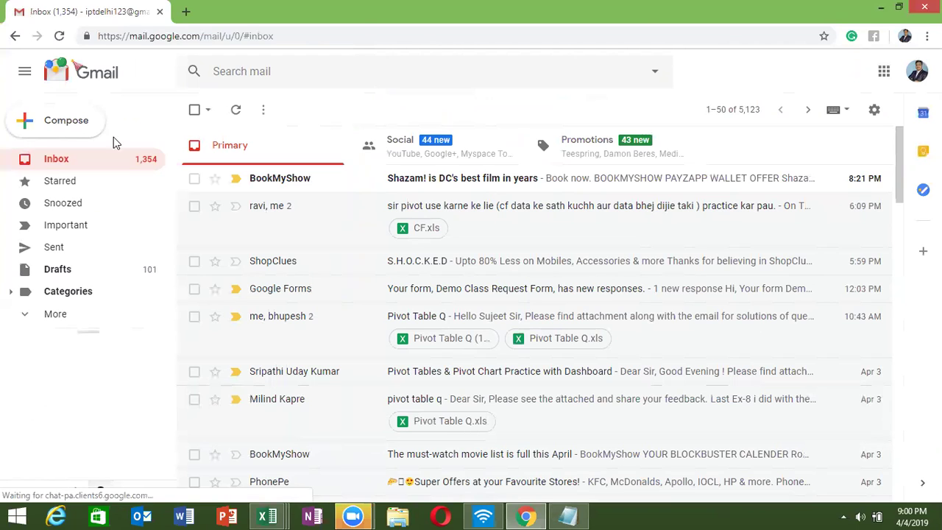
{"action": "left_click", "coordinate": [70, 128]}
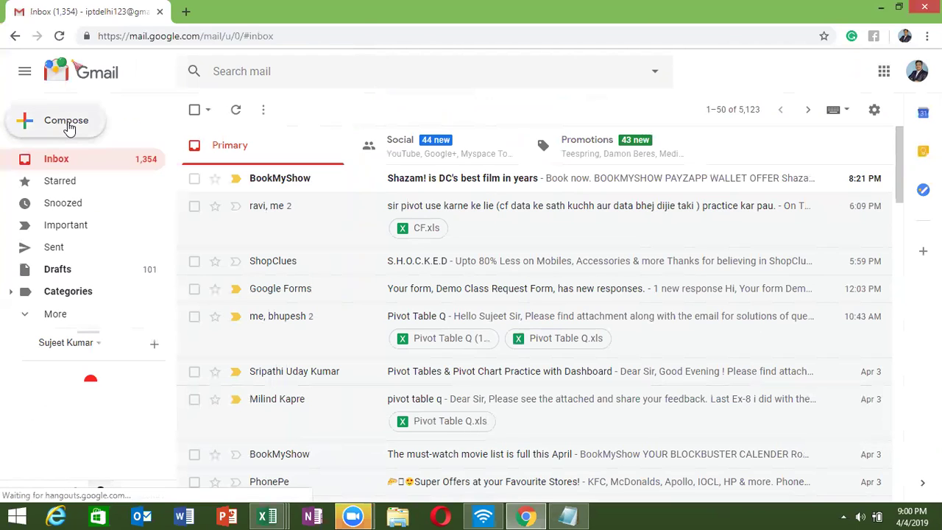